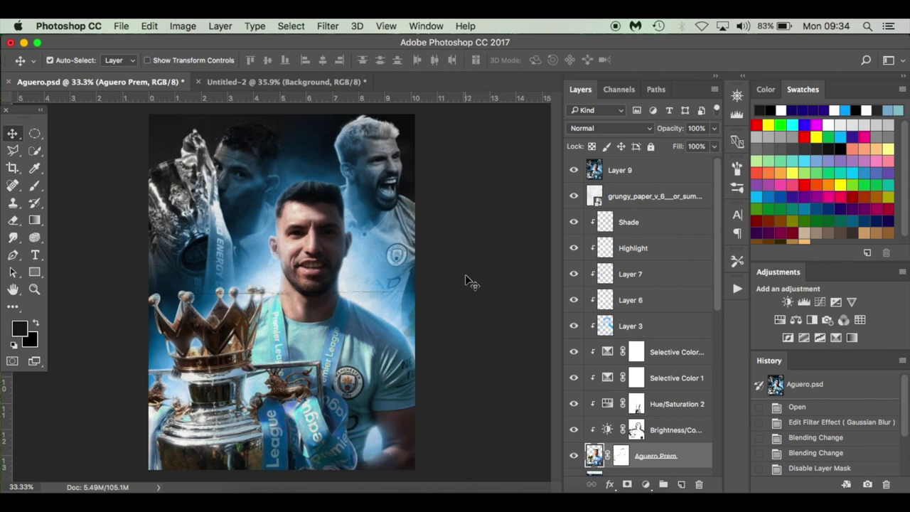
Step: Deselect the Aguero Prem layer and switch to the Untitled-2 document
left_click(457, 280)
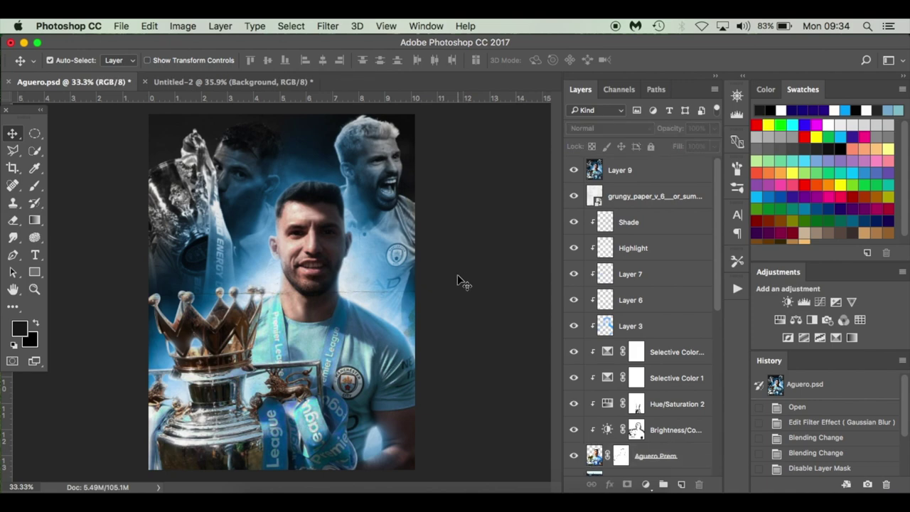
left_click(278, 81)
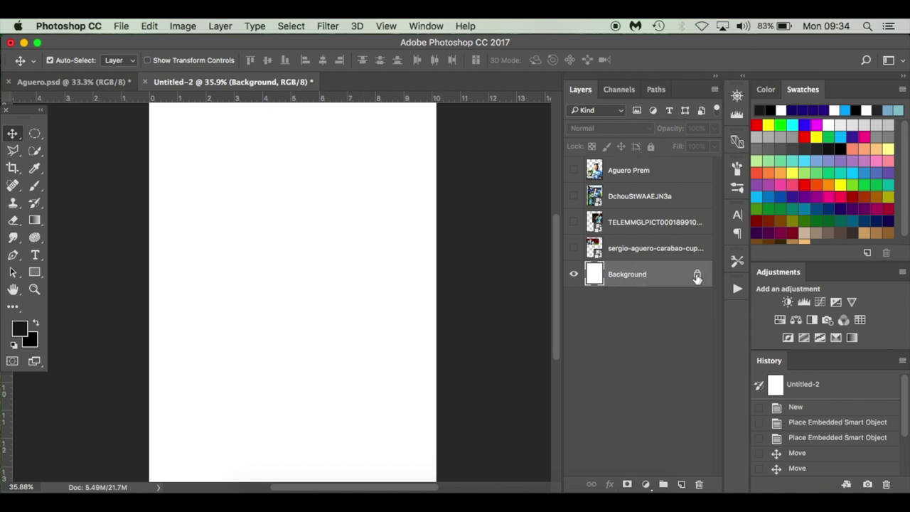
Step: Unlock the Background as Layer 0 and fill it with dark grey #171717
left_click_drag(697, 277, 699, 485)
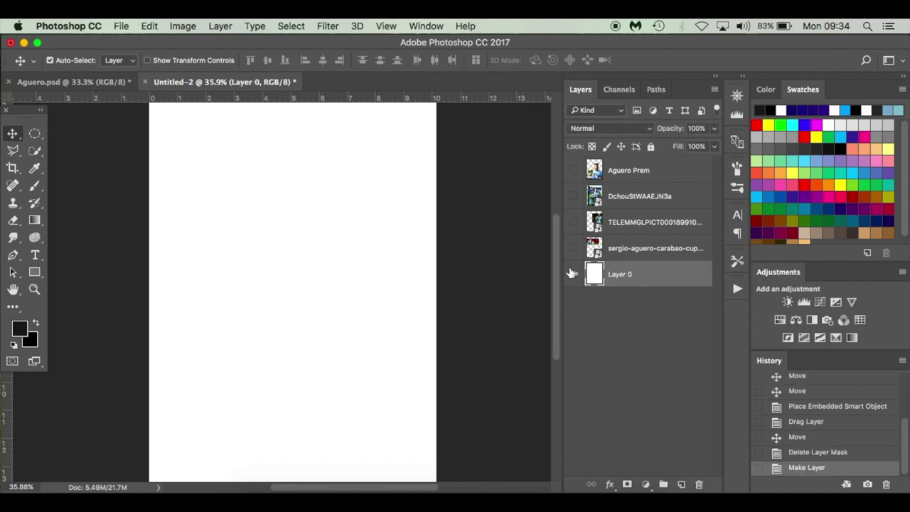
left_click(20, 329)
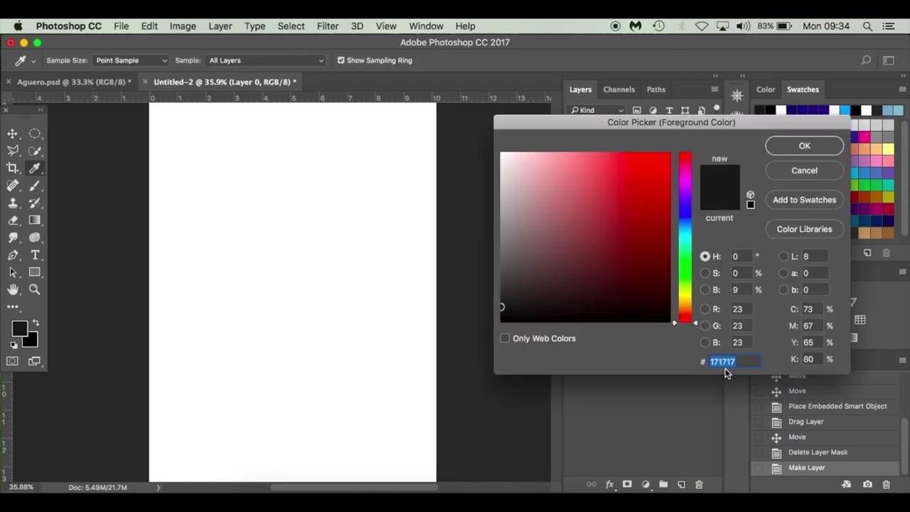
left_click(805, 145)
key("v")
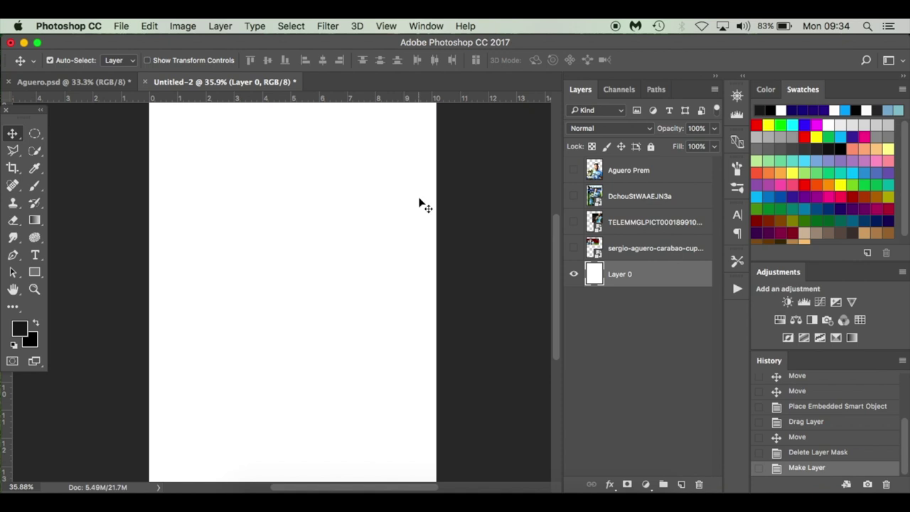
key("alt+BackSpace")
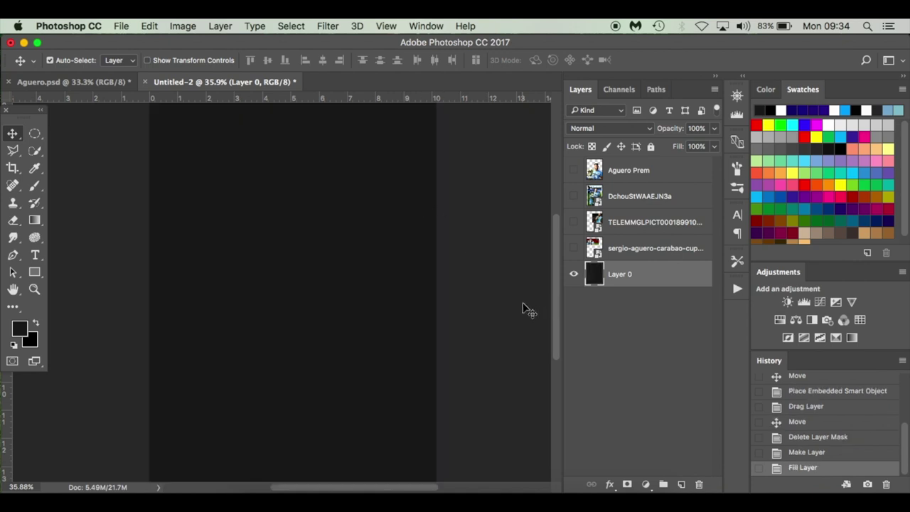
Step: Show the three photo layers, then select and reposition the Premier League trophy photo
left_click(574, 223)
left_click(574, 248)
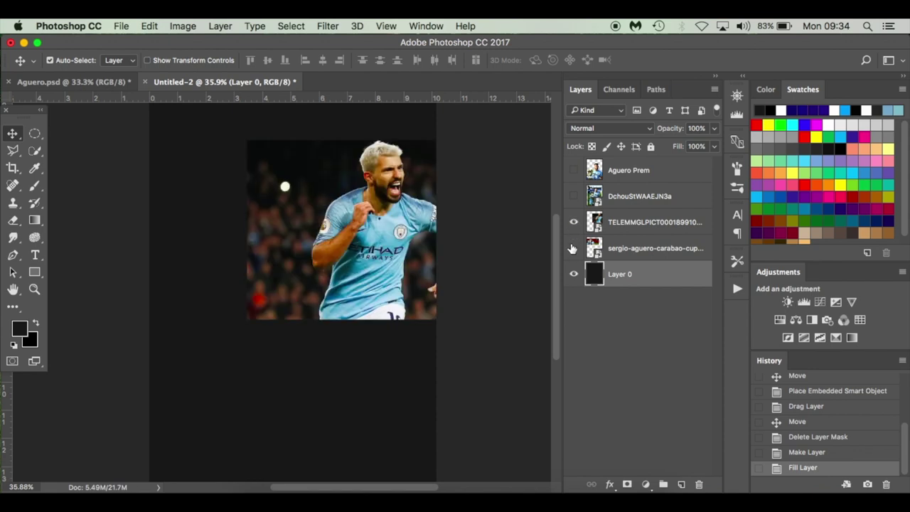
left_click(574, 197)
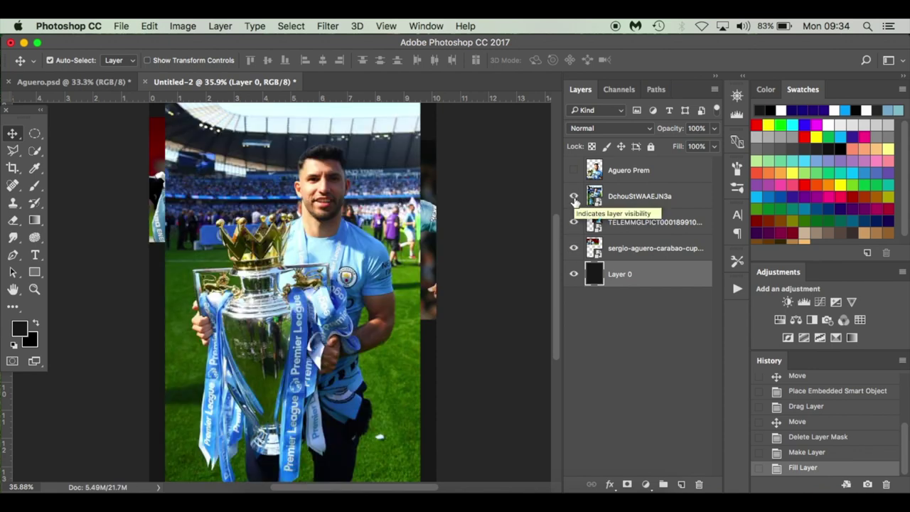
left_click(348, 235)
mouse_move(348, 234)
left_mouse_down()
mouse_move(365, 242)
mouse_move(348, 203)
mouse_move(341, 209)
mouse_move(355, 226)
left_mouse_up()
Step: Scale the trophy photo up to about 57% and move it down the page
key("ctrl+t")
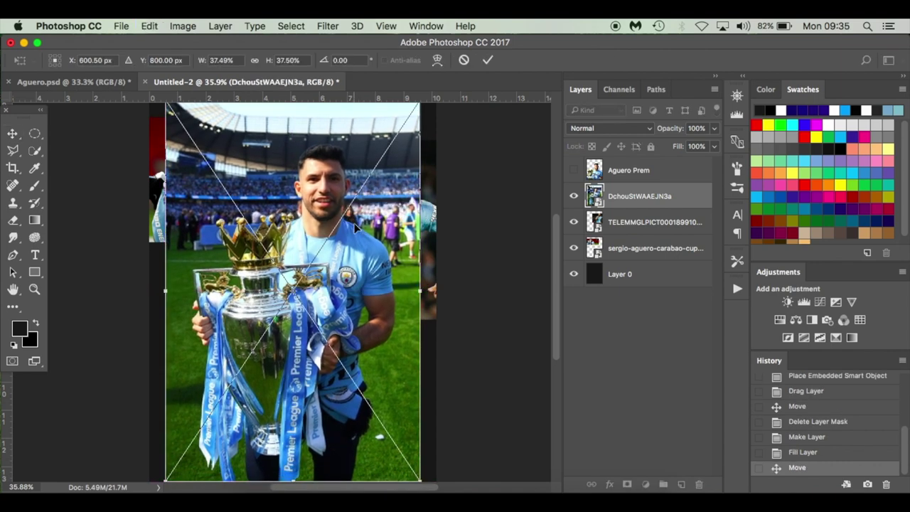
scroll(388, 388, "up", 3)
scroll(388, 387, "up", 2)
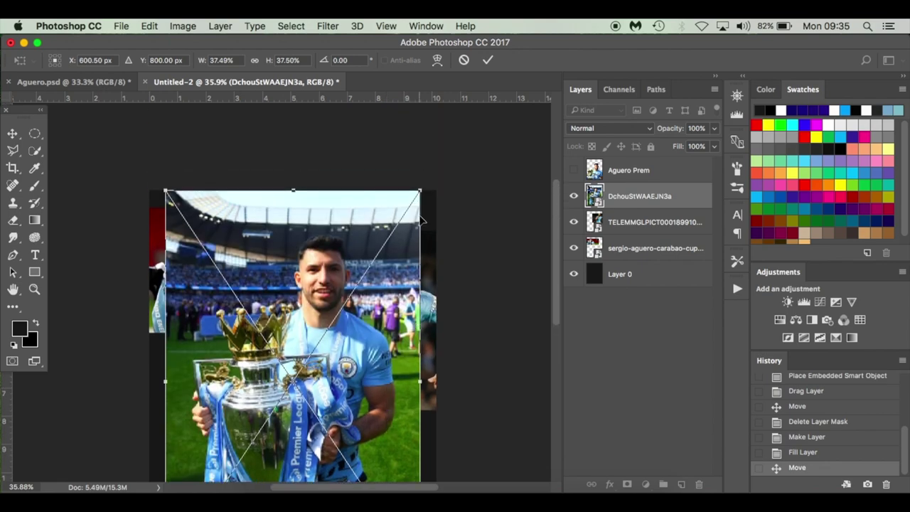
left_click_drag(420, 191, 473, 107)
scroll(465, 235, "down", 10)
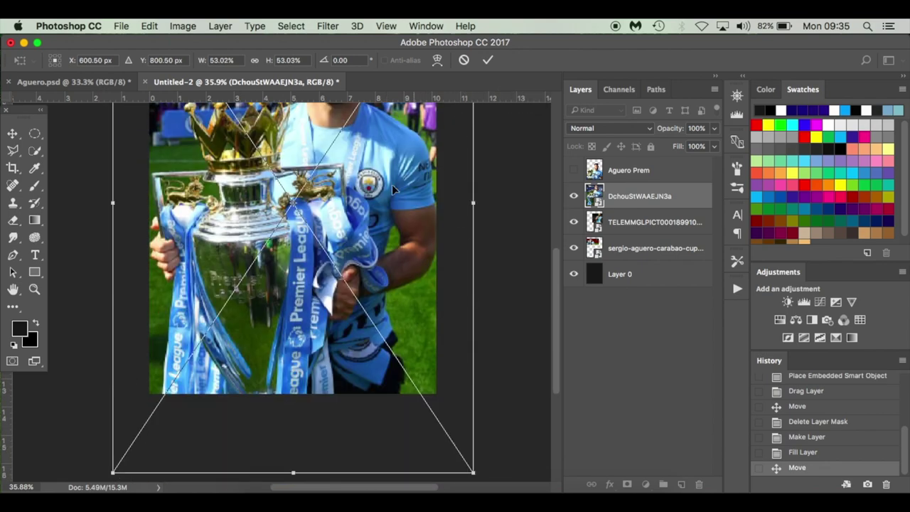
left_click_drag(346, 188, 352, 333)
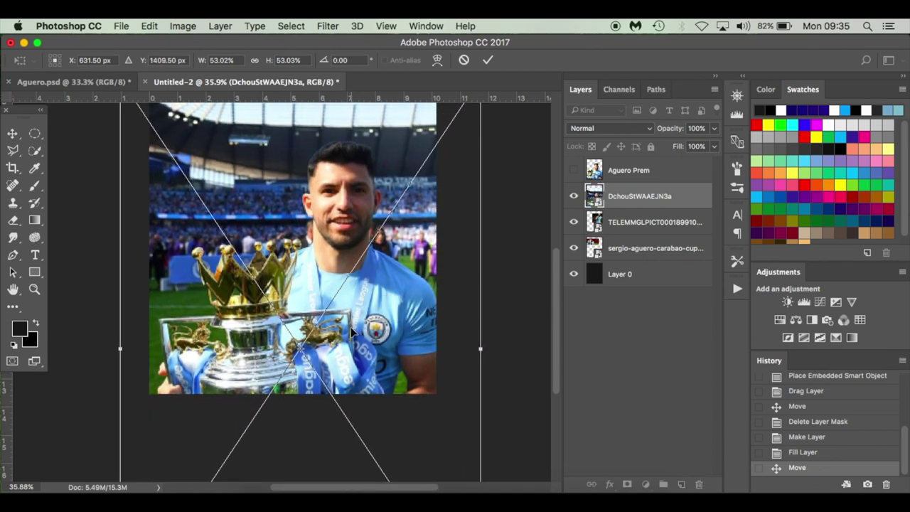
scroll(342, 324, "up", 5)
scroll(342, 324, "left", 1)
left_click_drag(130, 160, 89, 126)
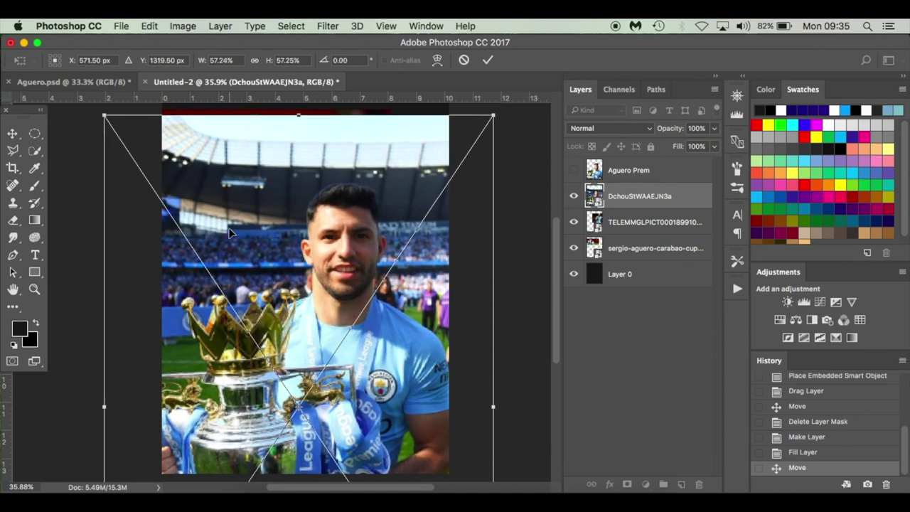
key("Return")
Step: Enlarge the trophy photo further, nudge it into place, then hide it
scroll(310, 279, "down", 3)
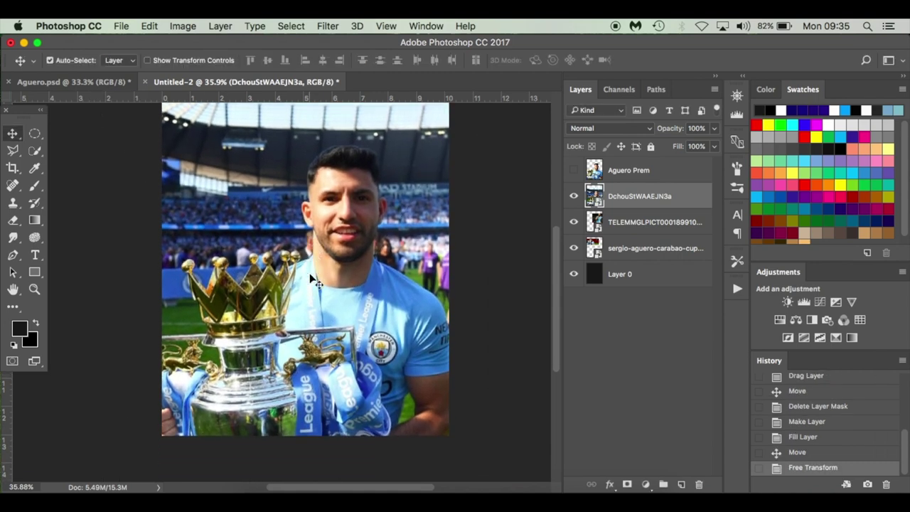
mouse_move(311, 269)
left_mouse_down()
mouse_move(312, 257)
mouse_move(308, 274)
left_mouse_up()
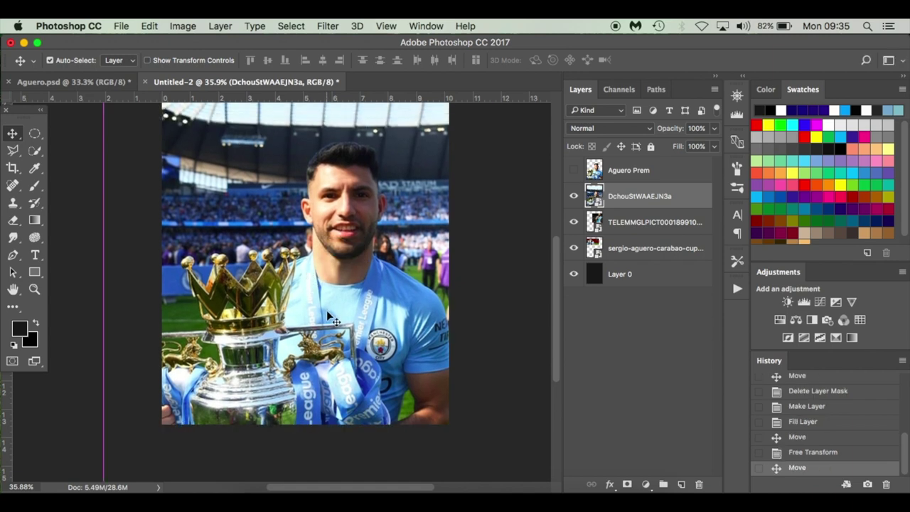
scroll(327, 310, "up", 3)
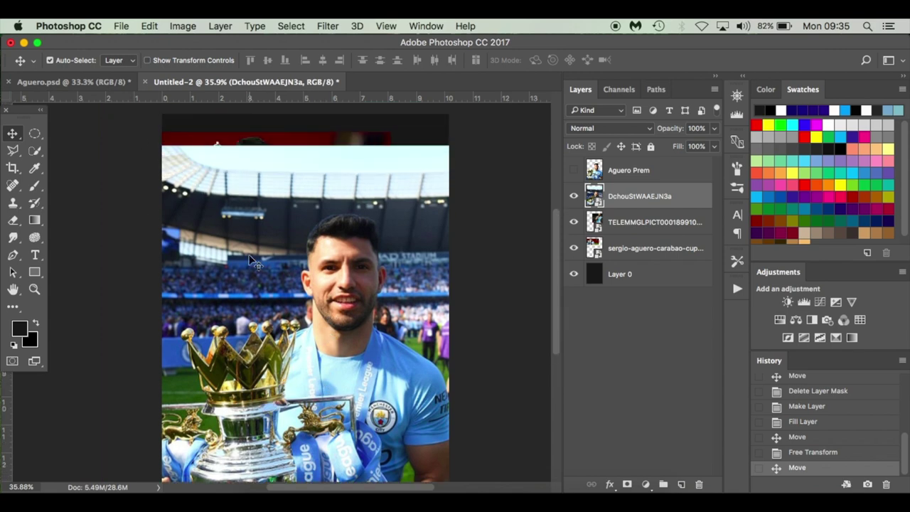
key("super+t")
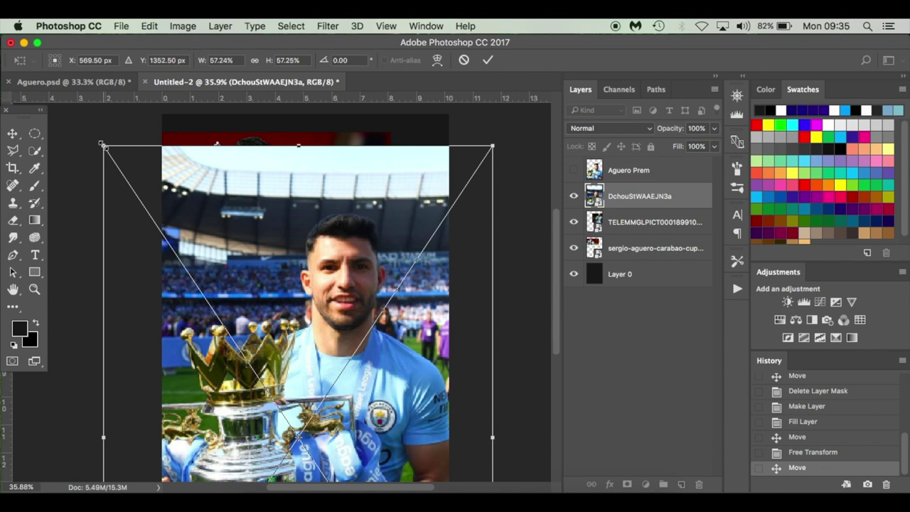
left_click_drag(103, 145, 81, 115)
key("Return")
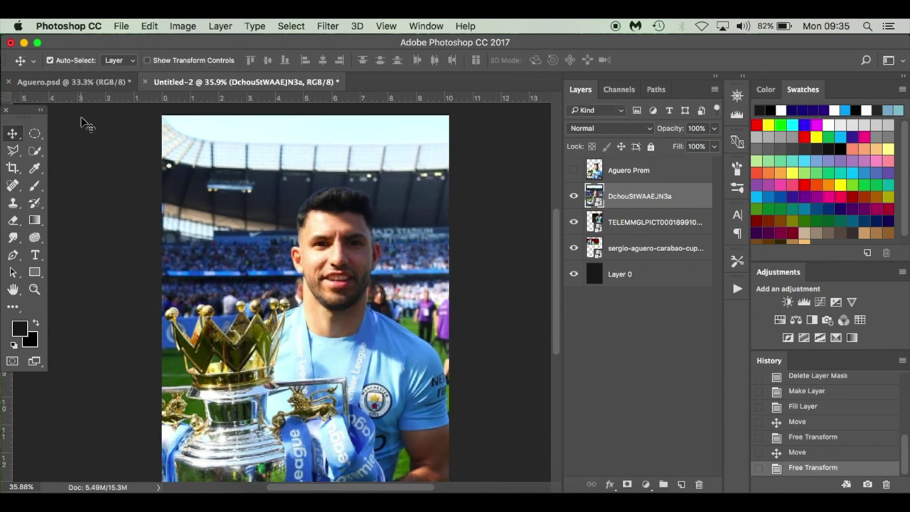
scroll(250, 263, "down", 3)
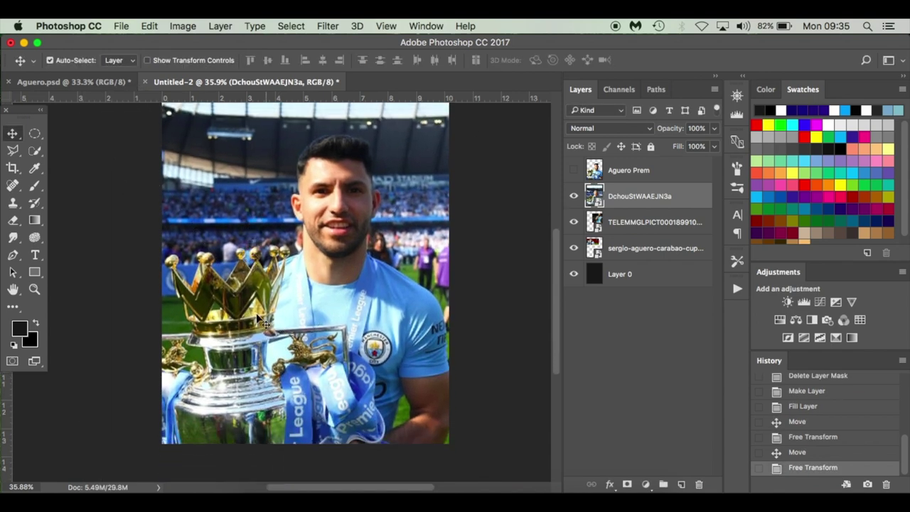
key("Down")
key("Down")
key("Down")
key("Right")
key("Right")
key("Right")
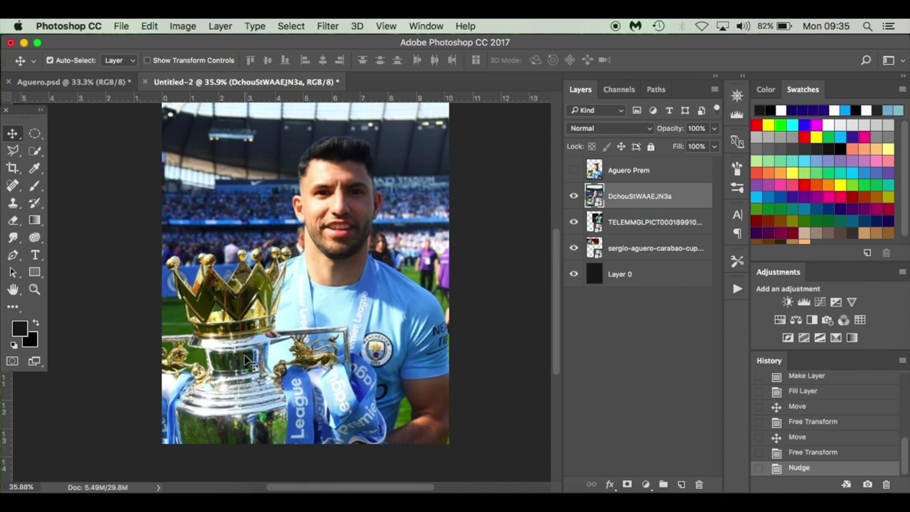
key("Right")
key("Right")
key("Right")
key("Right")
key("Right")
key("Right")
key("Down")
key("Down")
key("Down")
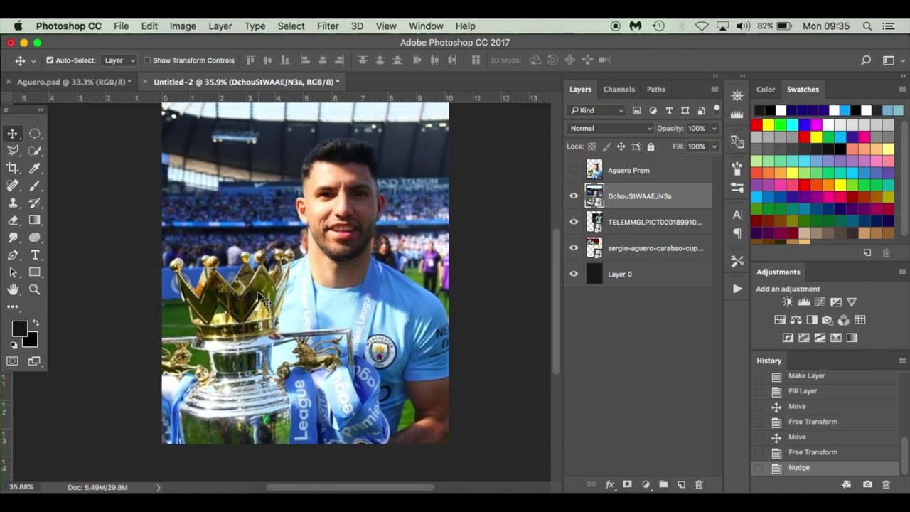
left_click(574, 198)
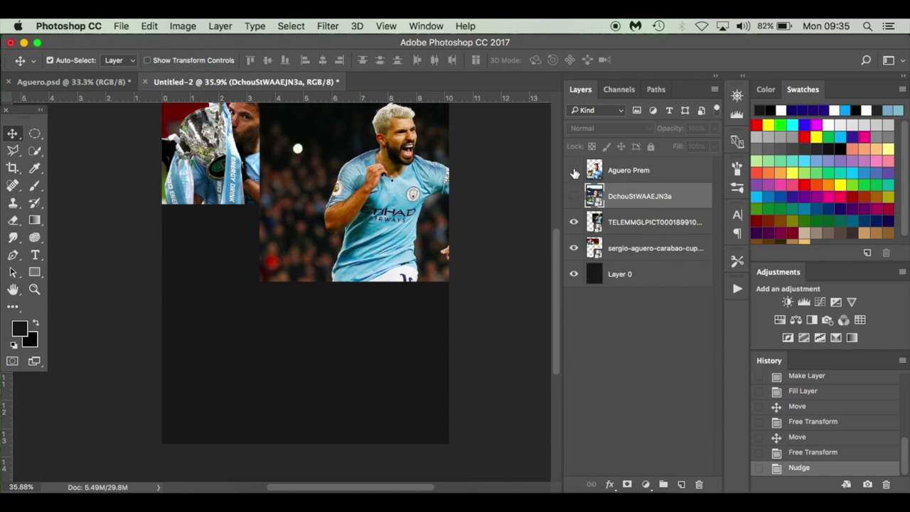
Step: Show Aguero Prem, then enlarge the cheering Aguero photo and shift it slightly down and right
left_click(573, 171)
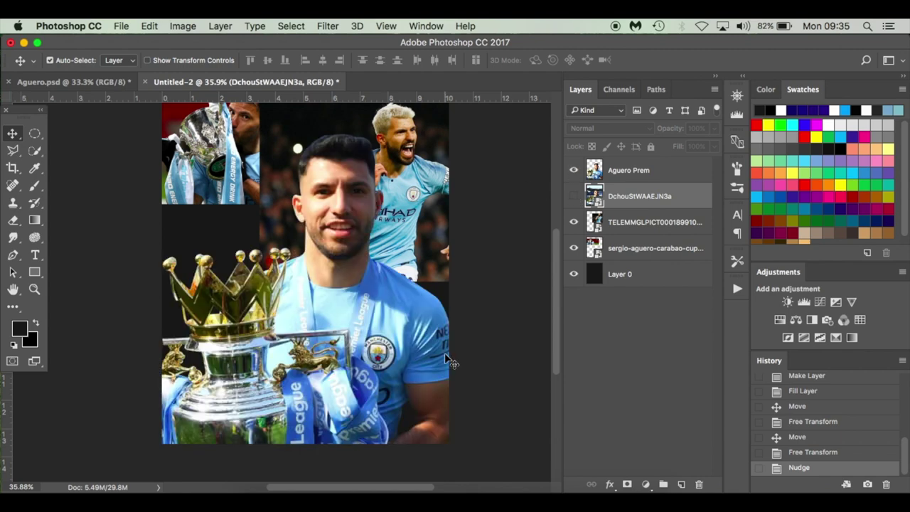
scroll(431, 299, "up", 3)
left_click(414, 272)
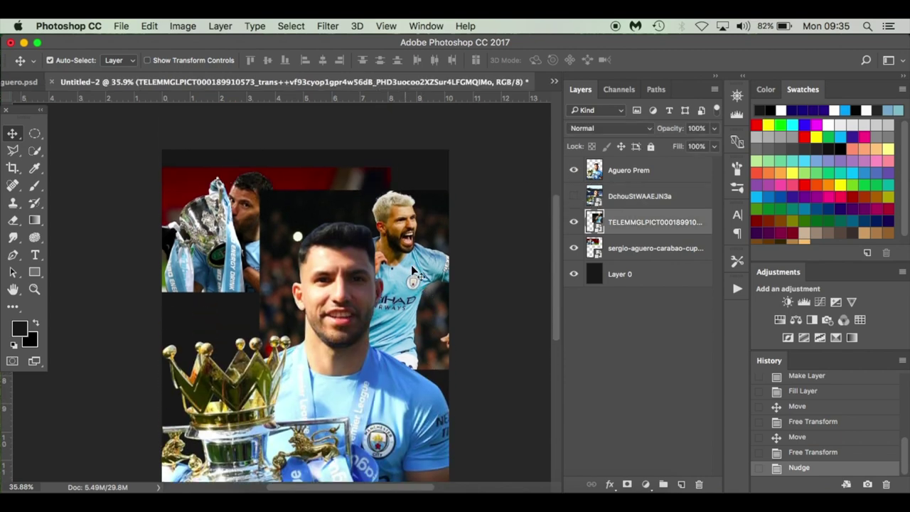
key("ctrl+t")
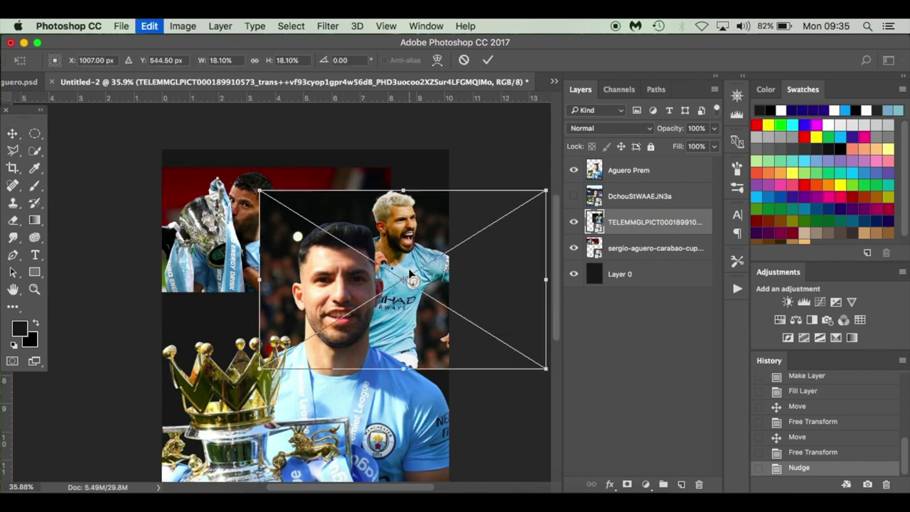
left_click_drag(259, 191, 287, 260)
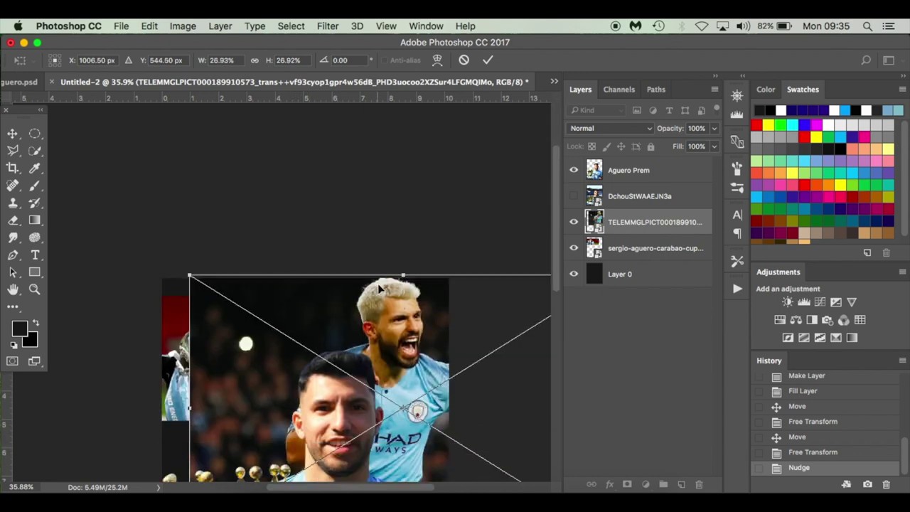
scroll(381, 289, "down", 2)
left_click_drag(387, 276, 388, 280)
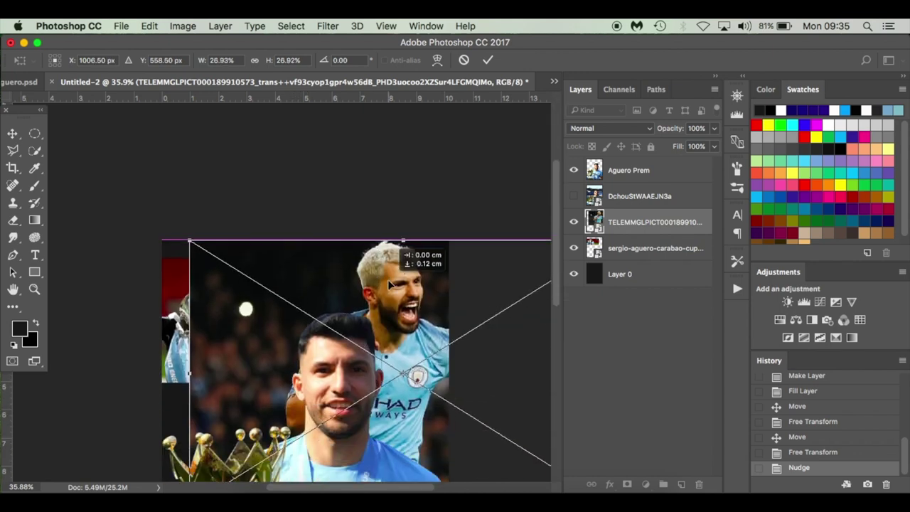
scroll(388, 279, "down", 5)
left_click_drag(389, 285, 395, 285)
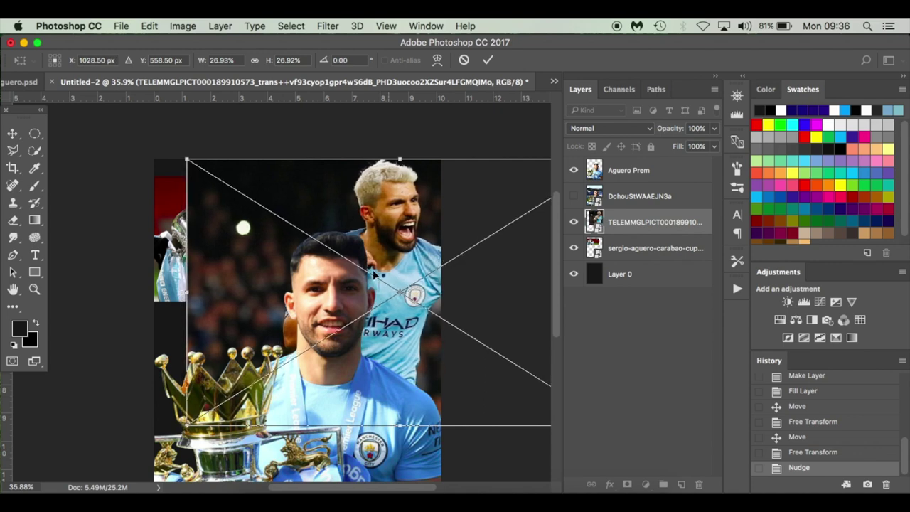
left_click(22, 82)
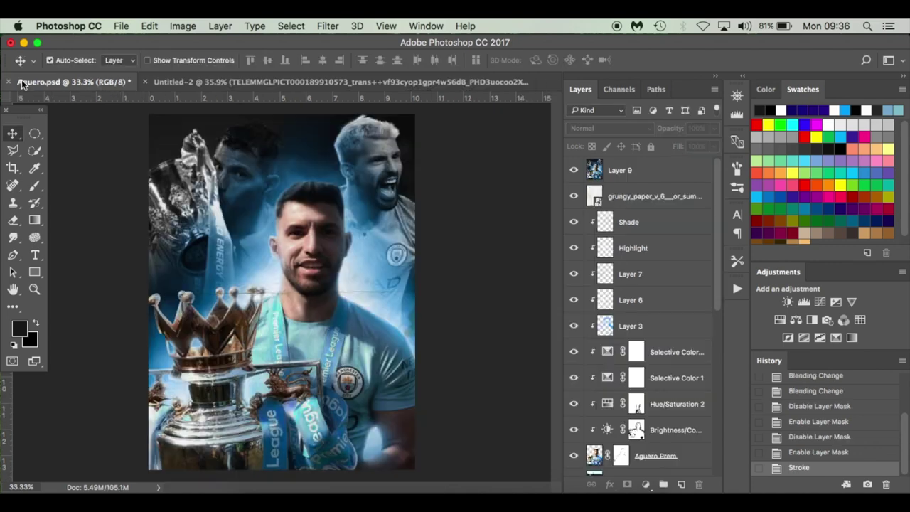
left_click(202, 82)
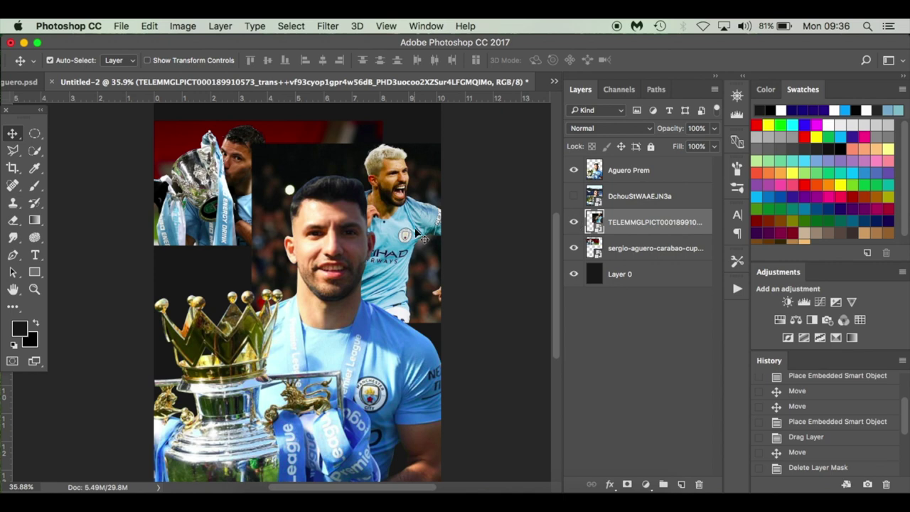
Step: Resize the cheering celebration photo to about 26% width and reposition it
key("ctrl+t")
scroll(416, 232, "up", 3)
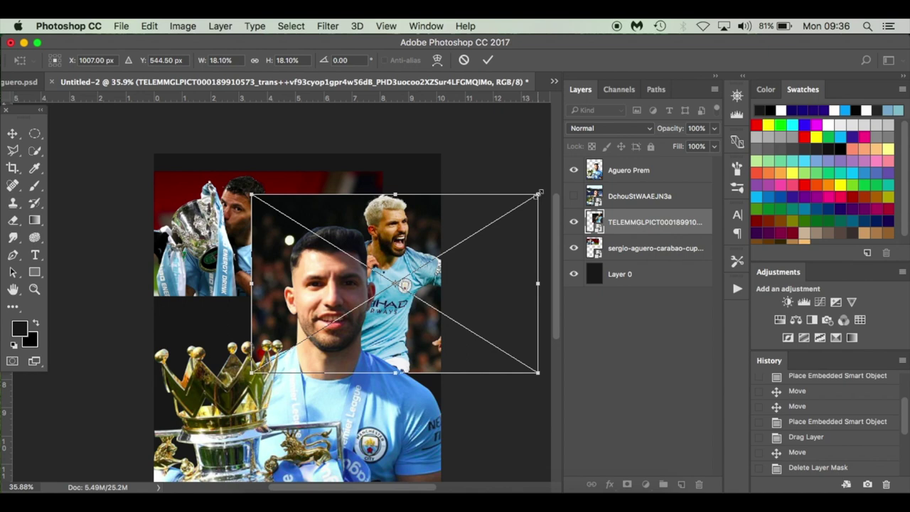
left_click_drag(539, 193, 296, 244)
scroll(295, 244, "left", 10)
scroll(426, 241, "right", 3)
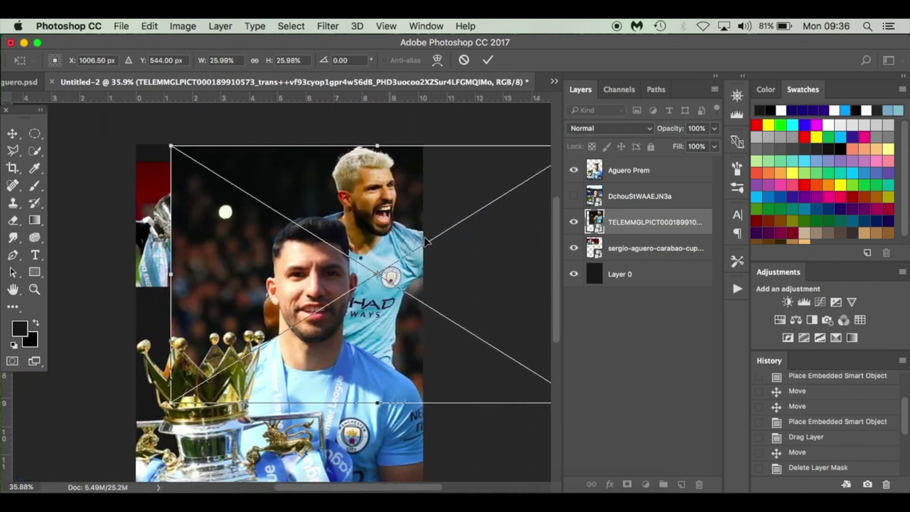
left_click_drag(427, 242, 438, 242)
key("Return")
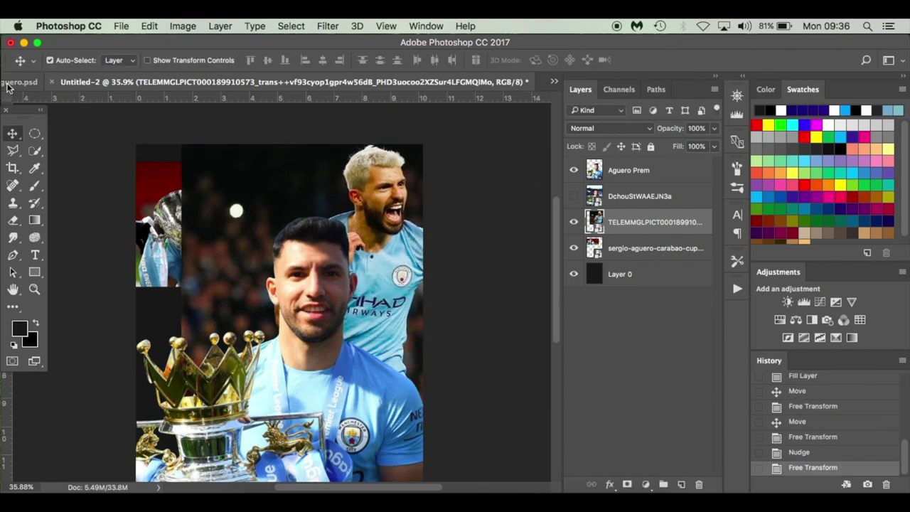
scroll(402, 284, "down", 2)
key("ctrl+t")
left_click_drag(402, 284, 413, 256)
key("Return")
Step: Hide the celebration photo and start enlarging the cup-kissing photo at top-left
left_click(574, 222)
left_click(654, 248)
key("ctrl+t")
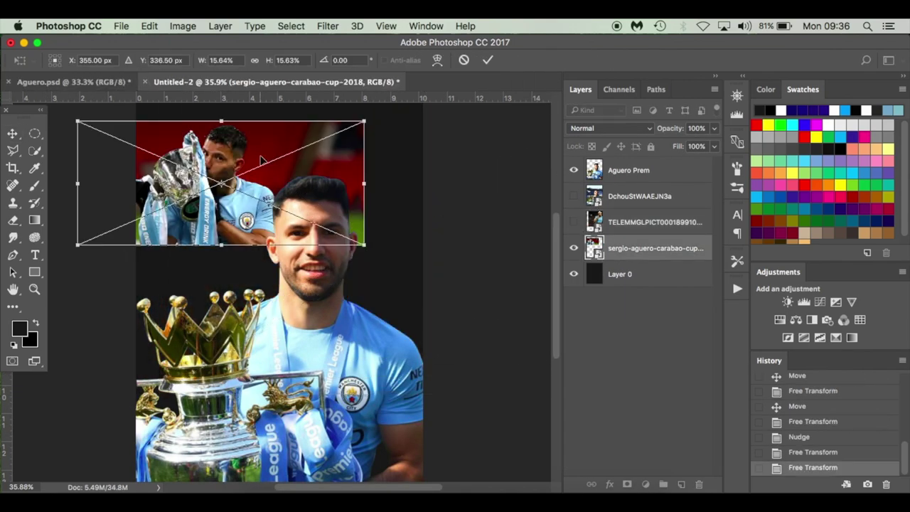
left_click_drag(373, 206, 402, 235)
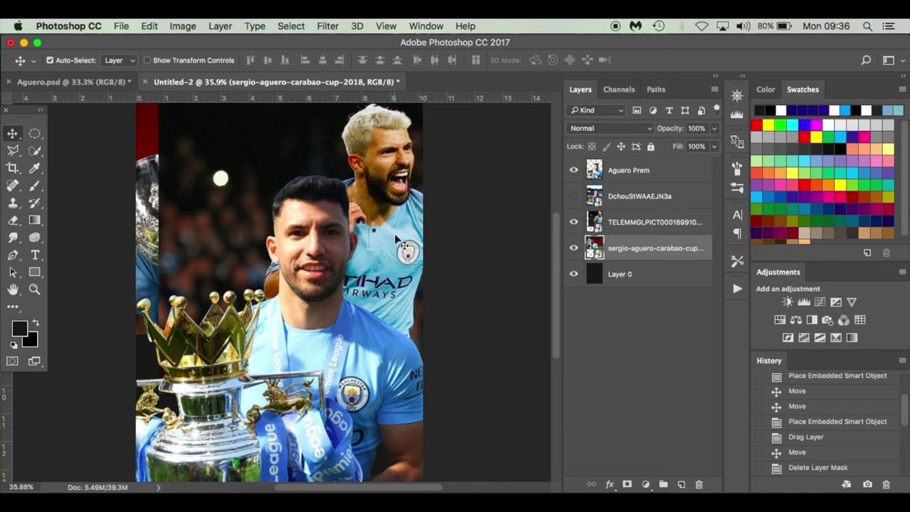
Step: Add a layer mask to the TELEMMGLPICT photo and paint it with a 175 px soft round brush
left_click(652, 224)
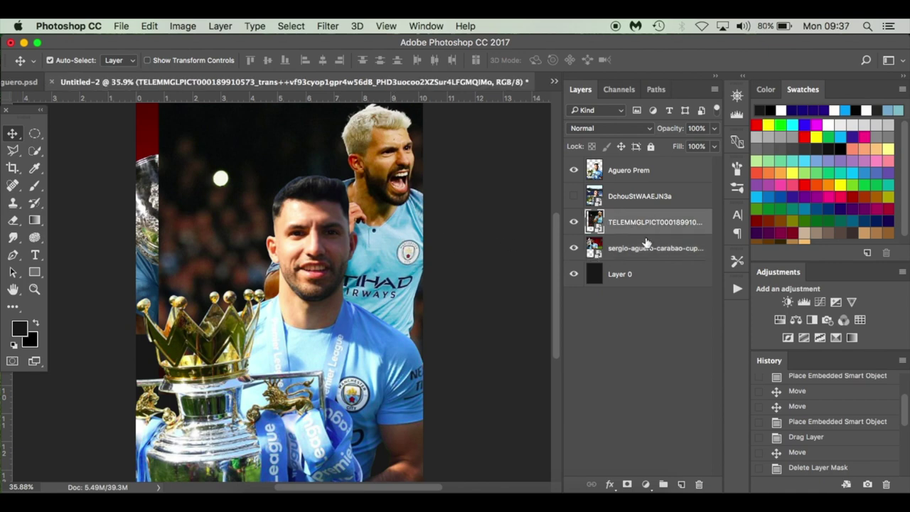
left_click(626, 485)
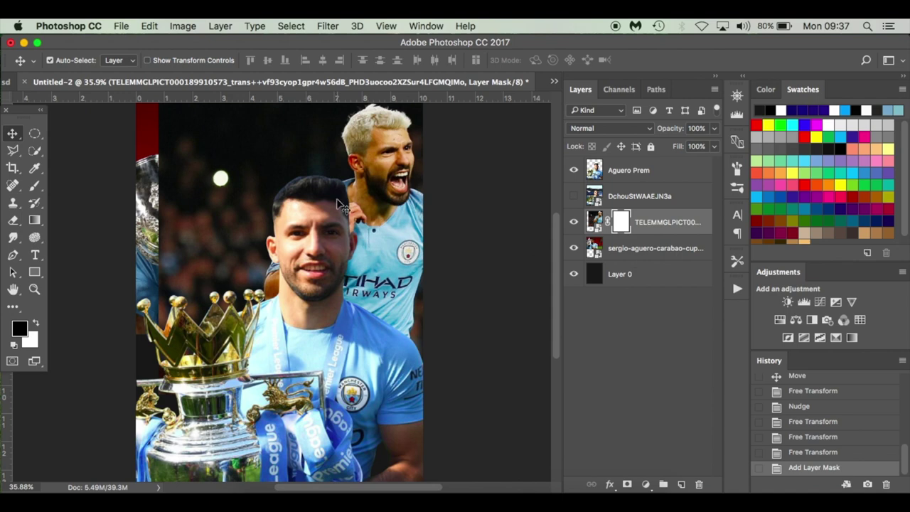
key("b")
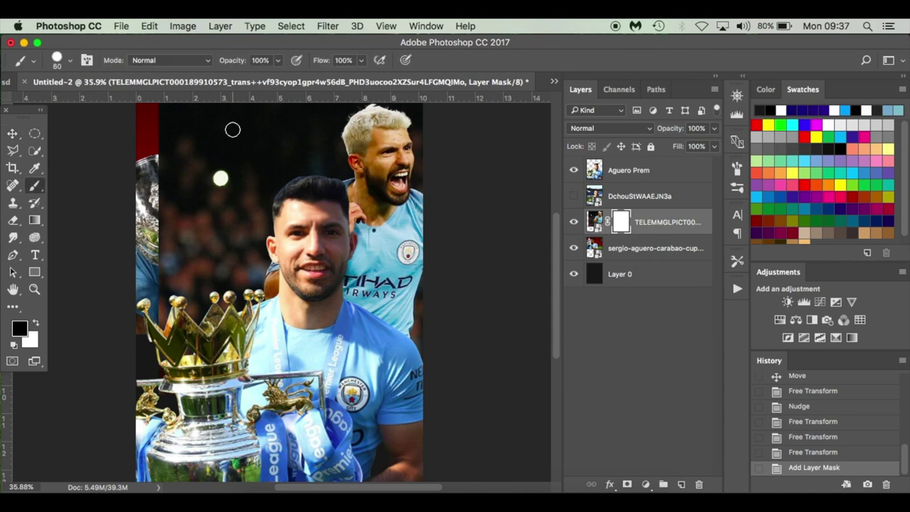
key("bracketright")
key("bracketright")
key("bracketright")
key("bracketright")
key("bracketright")
key("bracketright")
key("bracketright")
right_click(205, 159)
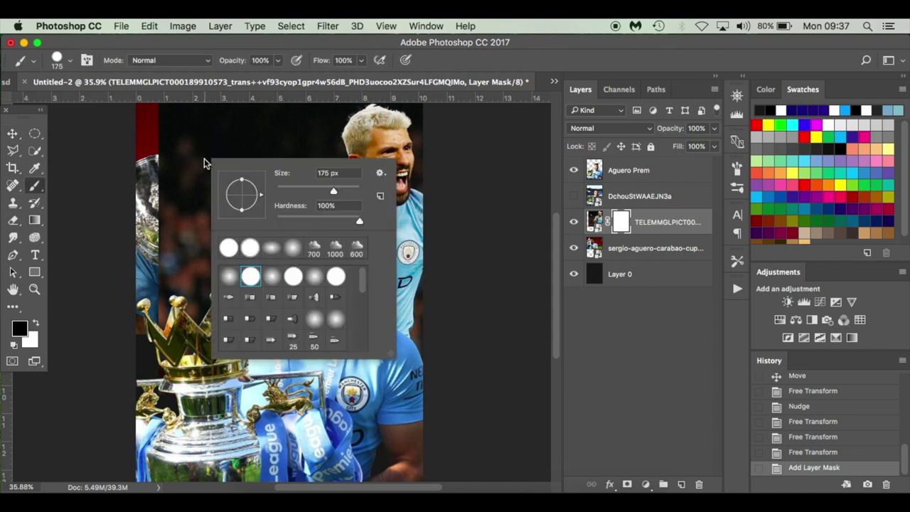
left_click(229, 277)
left_click(176, 145)
mouse_move(175, 145)
left_mouse_down()
mouse_move(157, 119)
mouse_move(200, 127)
mouse_move(156, 196)
mouse_move(157, 346)
mouse_move(183, 218)
mouse_move(224, 100)
mouse_move(218, 145)
mouse_move(243, 119)
mouse_move(196, 232)
mouse_move(227, 138)
left_mouse_up()
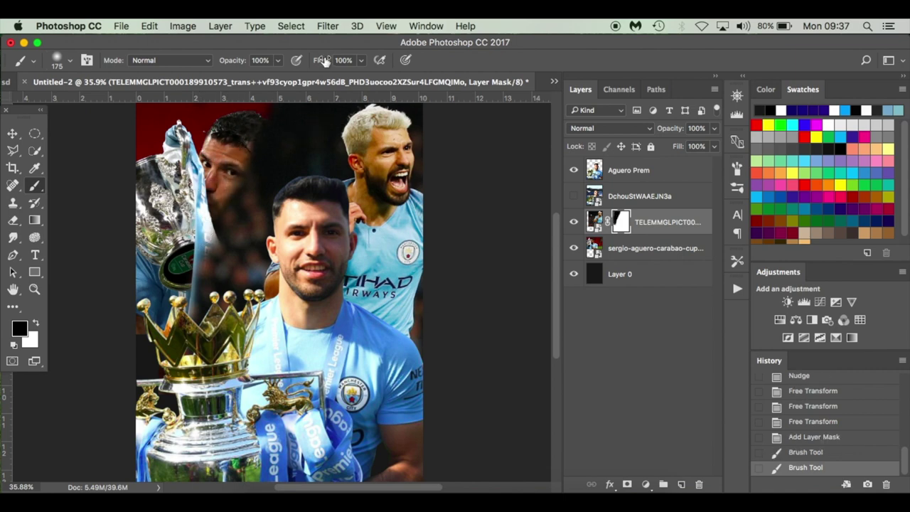
Step: At lower flow, mask around the trophy, ribbon, head and top-left corner with 400–600 px brushes
left_click_drag(324, 61, 285, 61)
key("bracketright")
key("bracketright")
key("bracketright")
key("bracketright")
mouse_move(191, 242)
left_mouse_down()
mouse_move(240, 203)
mouse_move(234, 213)
mouse_move(219, 158)
left_mouse_up()
key("bracketright")
key("bracketright")
key("bracketright")
mouse_move(260, 100)
left_mouse_down()
mouse_move(248, 157)
mouse_move(254, 92)
left_mouse_up()
mouse_move(153, 270)
left_mouse_down()
mouse_move(153, 320)
mouse_move(214, 203)
mouse_move(200, 235)
left_mouse_up()
mouse_move(157, 285)
left_mouse_down()
mouse_move(152, 325)
mouse_move(180, 128)
mouse_move(134, 108)
left_mouse_up()
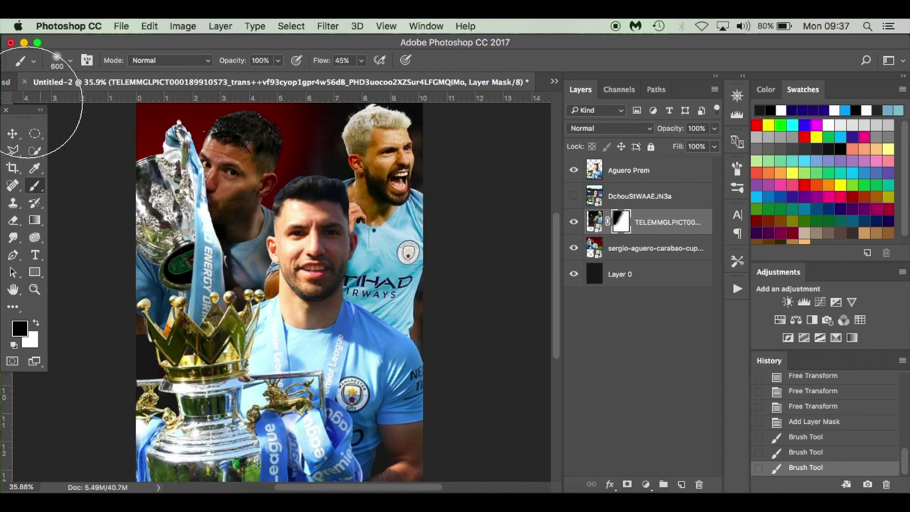
Step: Check the Aguero.psd reference, then reveal the shirt and badge with a 400 px brush
left_click(7, 85)
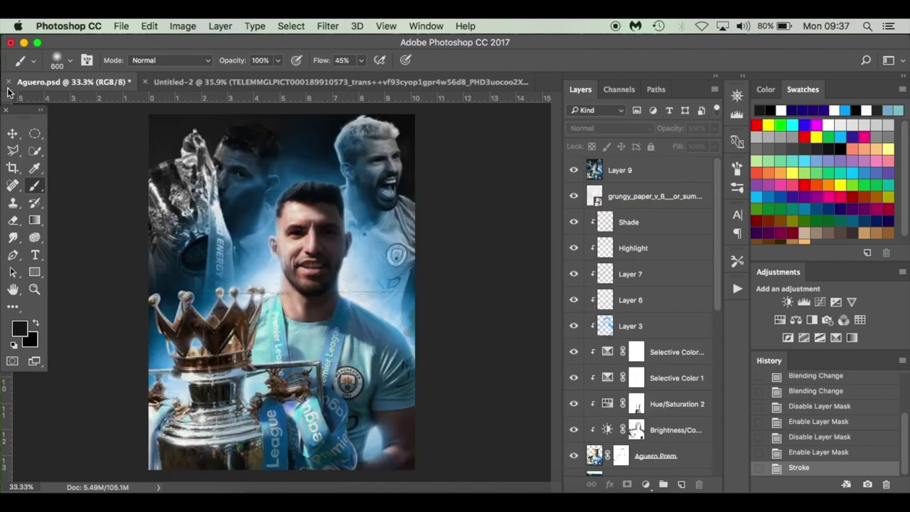
left_click(177, 82)
key("bracketleft")
key("bracketleft")
key("bracketleft")
key("bracketleft")
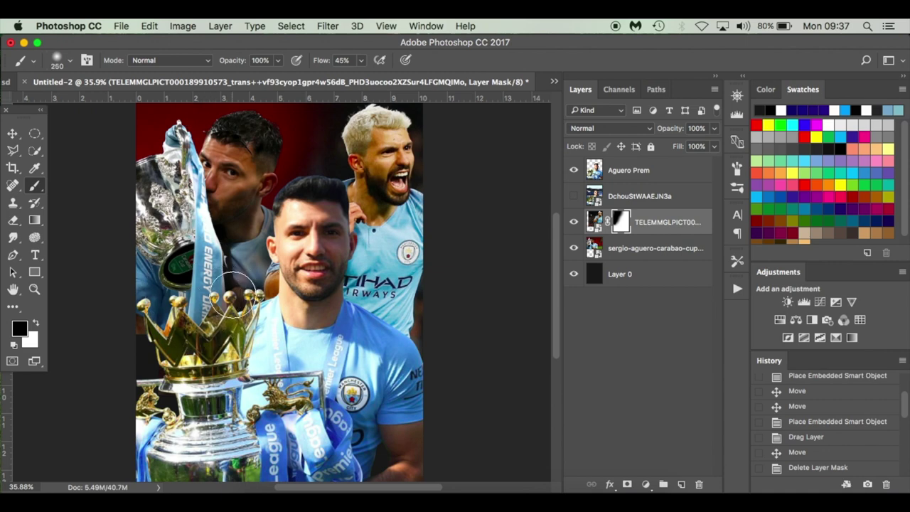
mouse_move(235, 284)
left_mouse_down()
mouse_move(249, 260)
mouse_move(237, 317)
mouse_move(246, 292)
left_mouse_up()
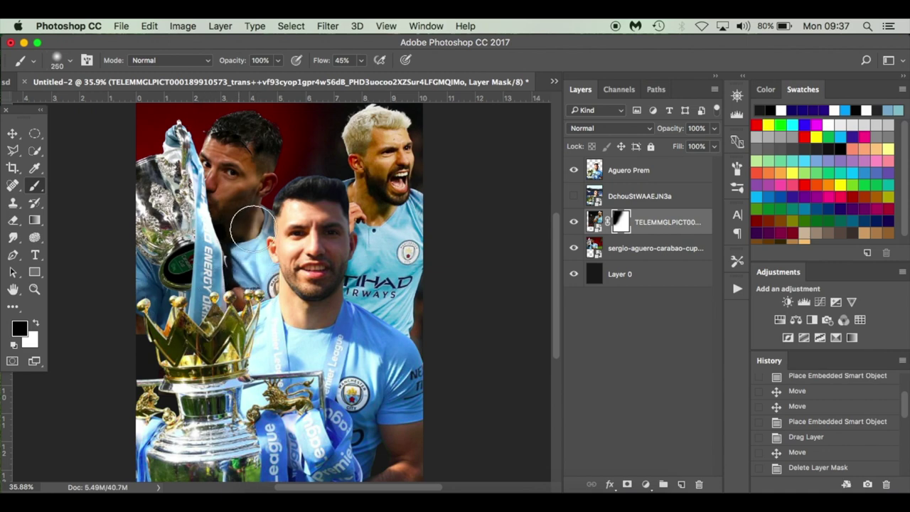
left_click(203, 298)
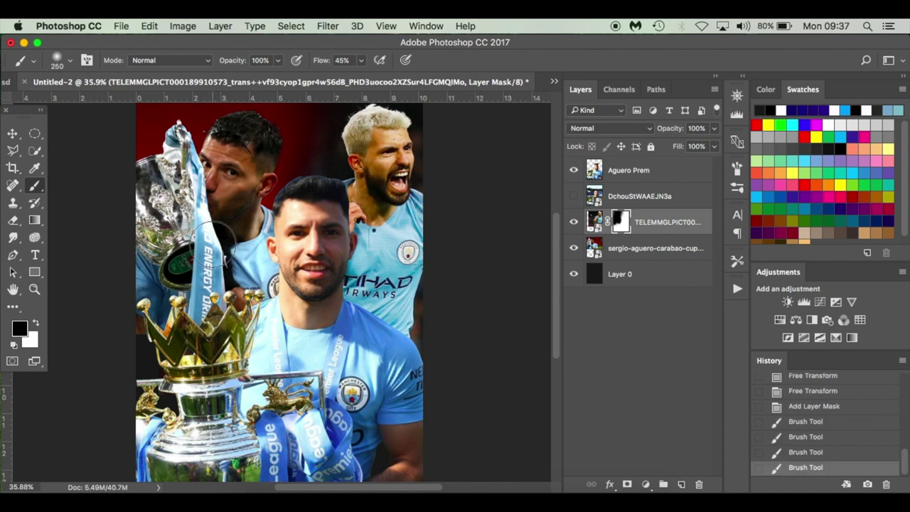
key("v")
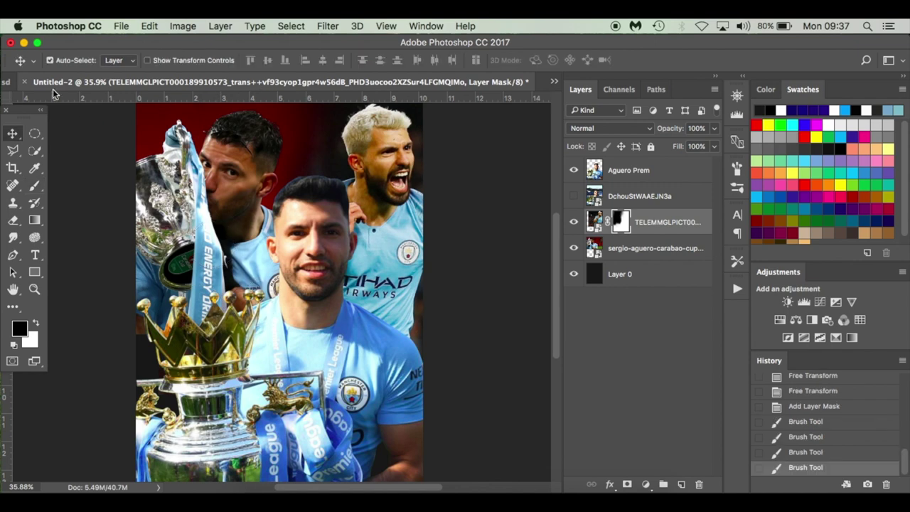
Step: Close Aguero.psd, discarding its changes
left_click(3, 82)
left_click(9, 82)
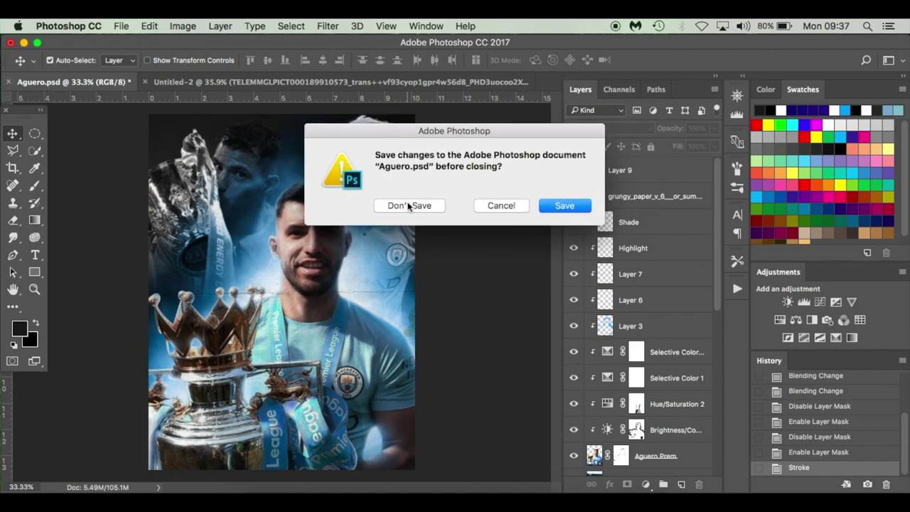
left_click(409, 205)
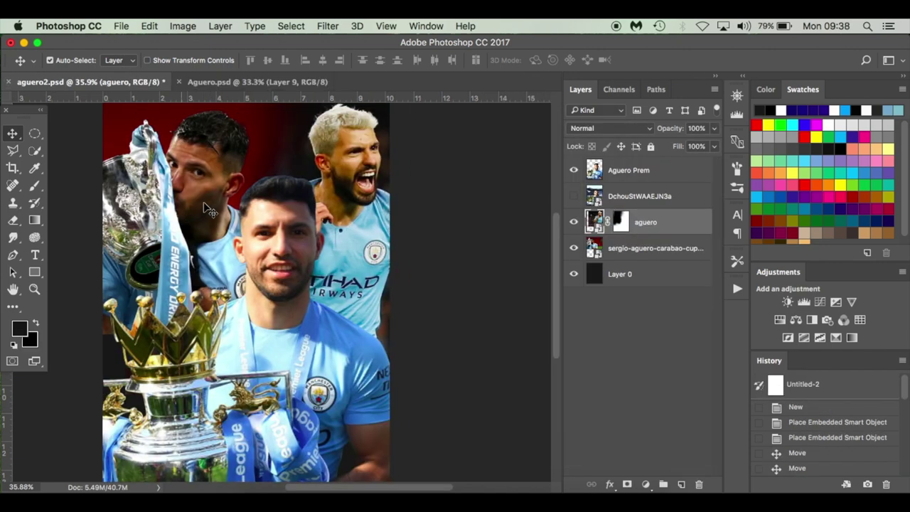
Step: Shrink the cup-kissing photo slightly with Free Transform
left_click(208, 209)
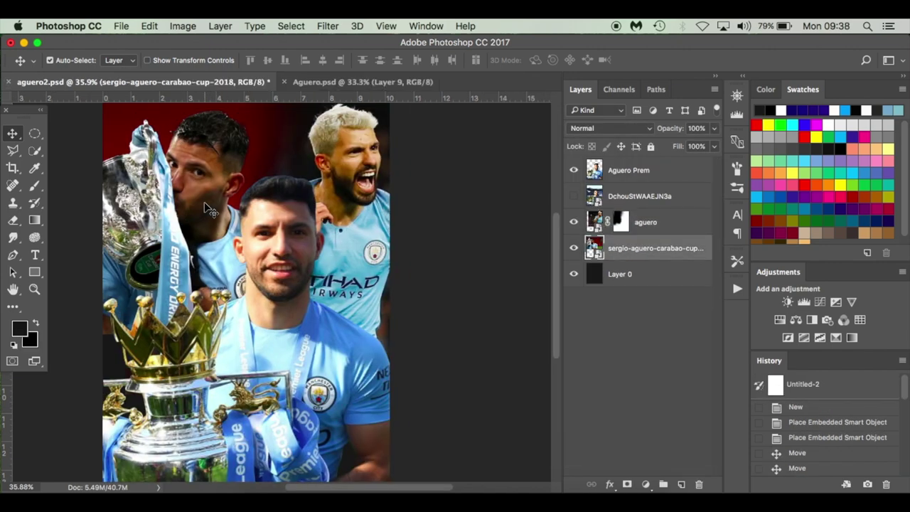
key("ctrl+t")
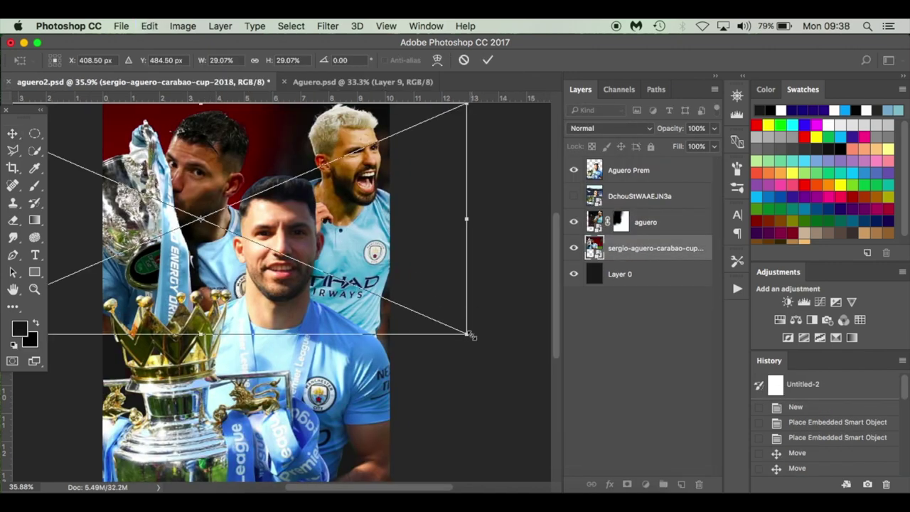
mouse_move(468, 334)
left_mouse_down()
mouse_move(430, 311)
mouse_move(446, 314)
mouse_move(452, 339)
left_mouse_up()
key("Return")
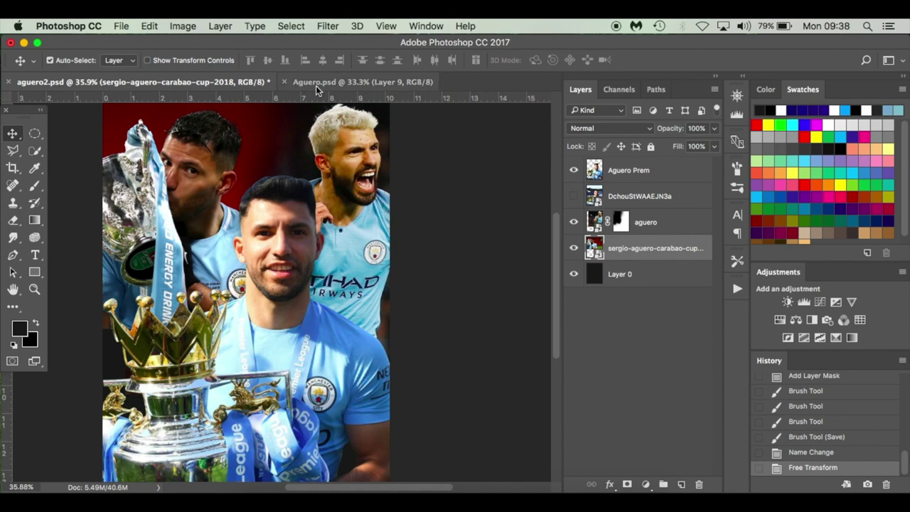
Step: Compare against the Aguero.psd poster, then hide the Aguero Prem layer
left_click(324, 82)
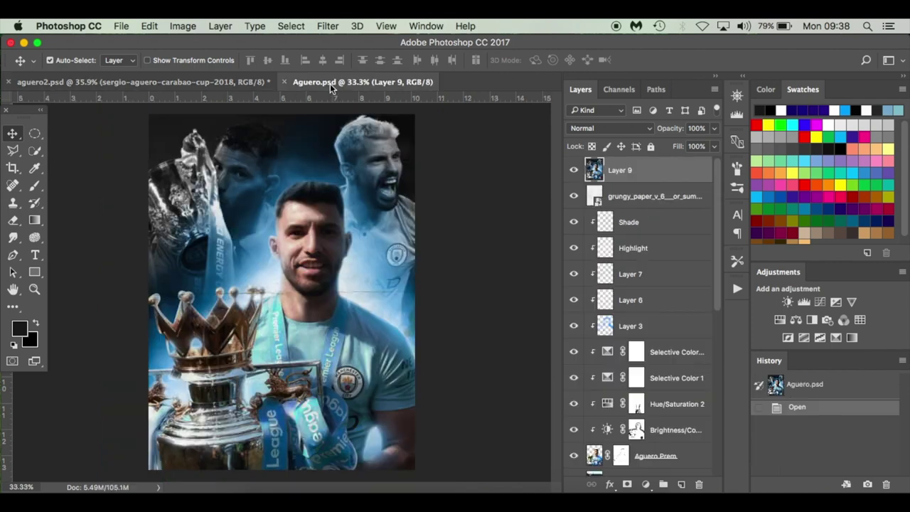
left_click(179, 83)
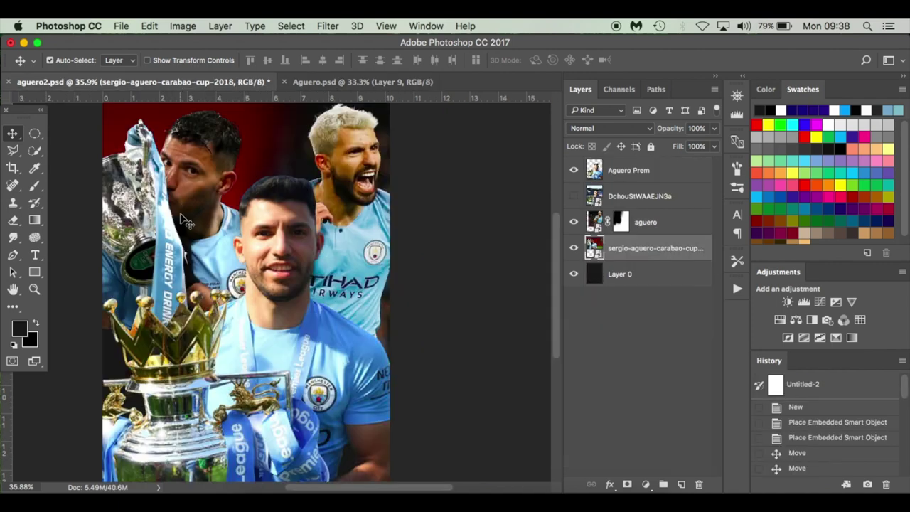
left_click(336, 78)
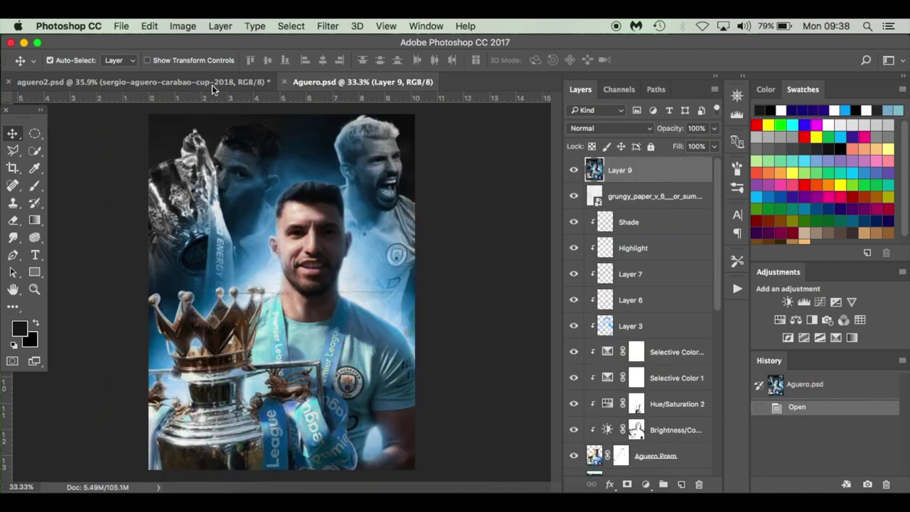
left_click(173, 83)
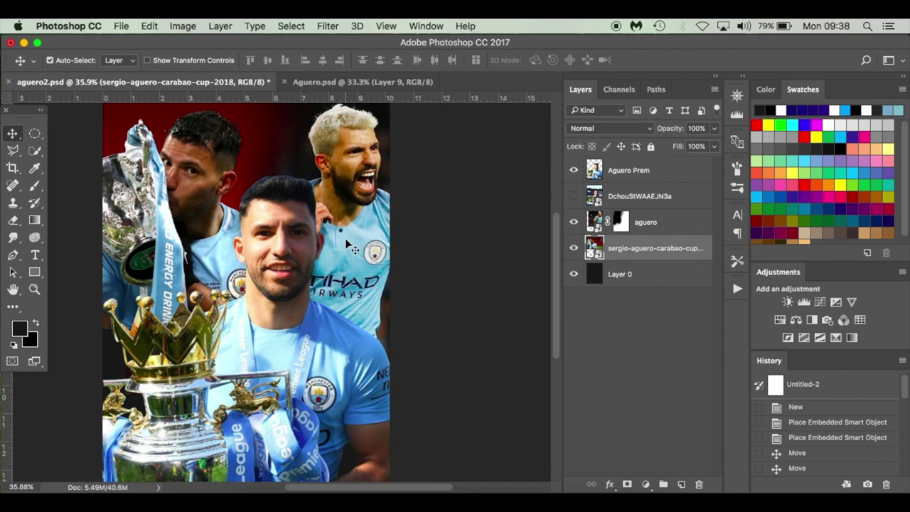
left_click(575, 171)
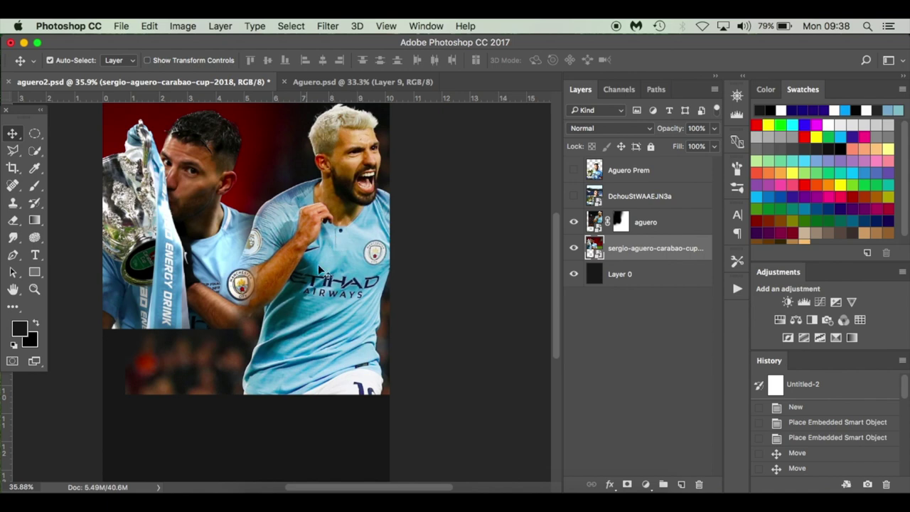
Step: Add a Brightness/Contrast layer above aguero with brightness -41 and contrast 30
left_click(695, 203)
left_click(688, 226)
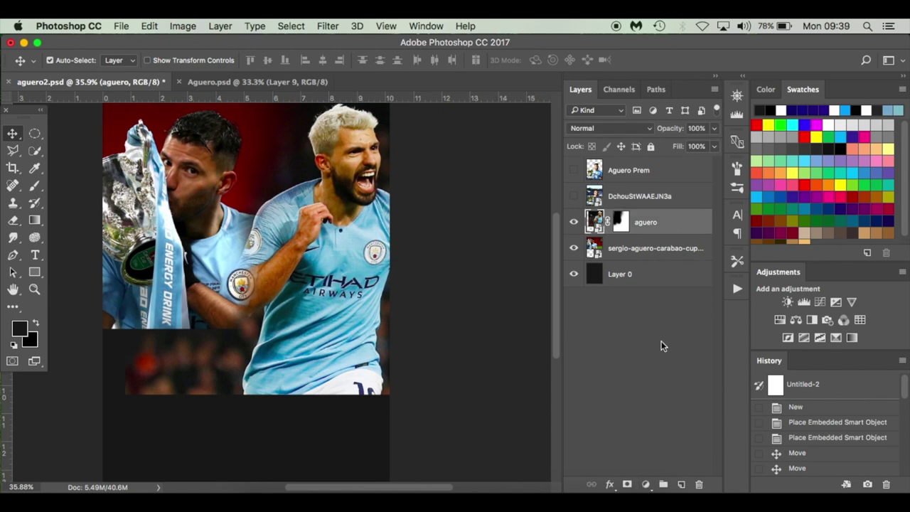
left_click(646, 484)
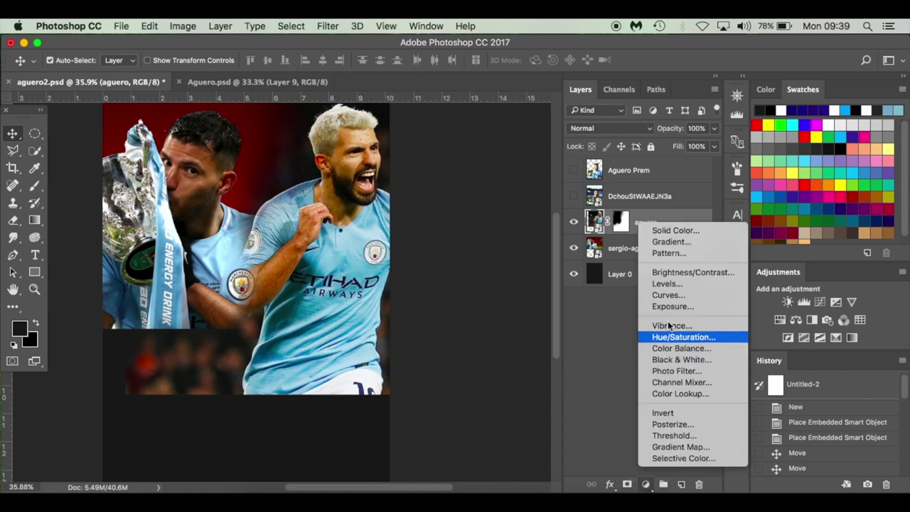
left_click(677, 274)
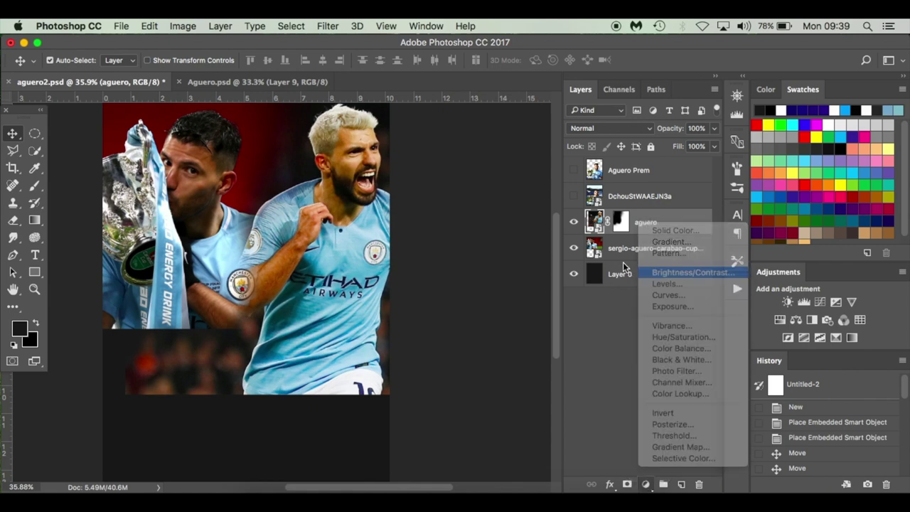
mouse_move(547, 232)
left_mouse_down()
mouse_move(520, 228)
mouse_move(531, 228)
left_mouse_up()
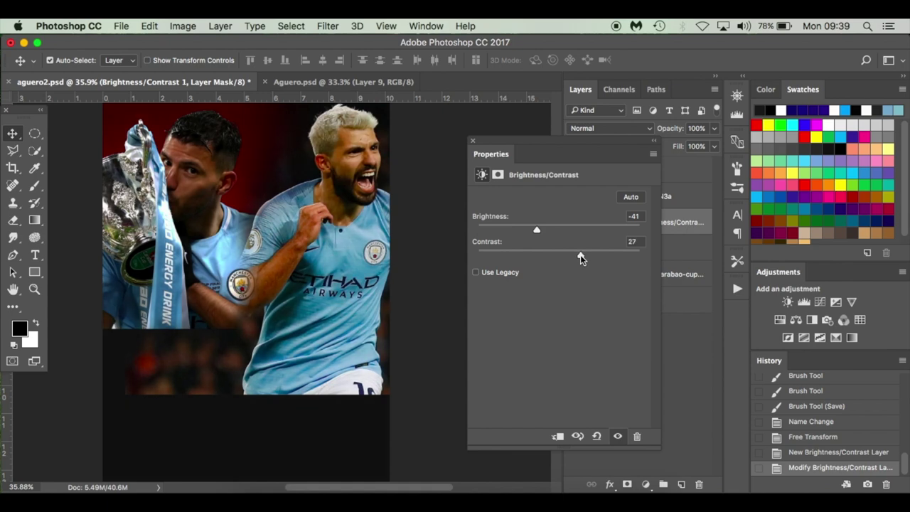
left_click_drag(581, 255, 583, 255)
left_click(473, 141)
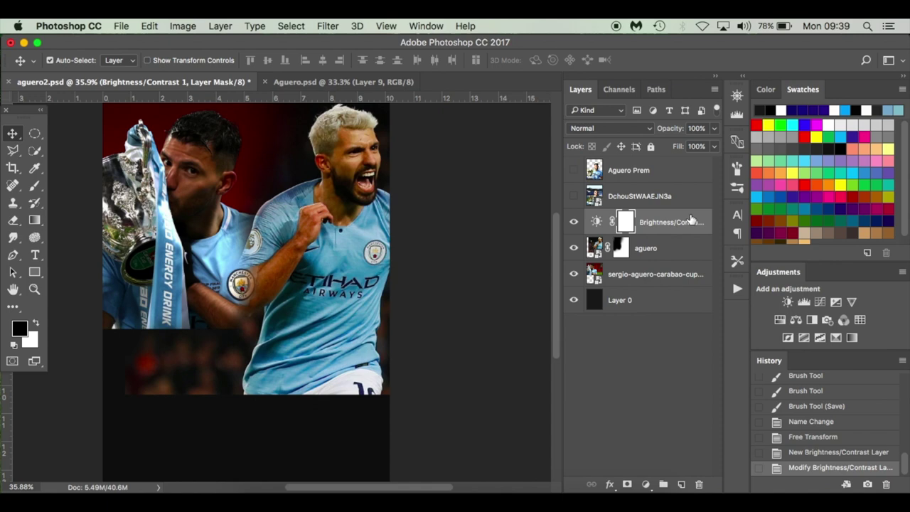
Step: Add a Hue/Saturation adjustment that removes all colour from the image
left_click(646, 484)
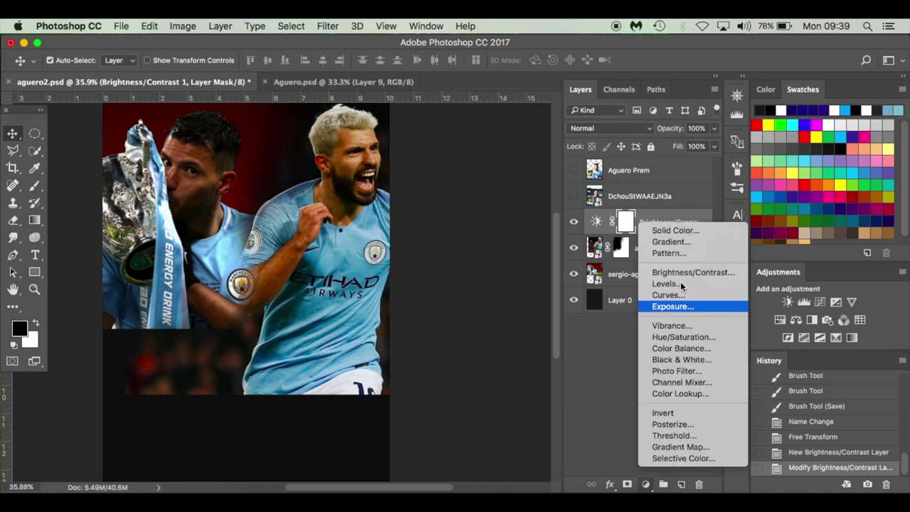
left_click(714, 337)
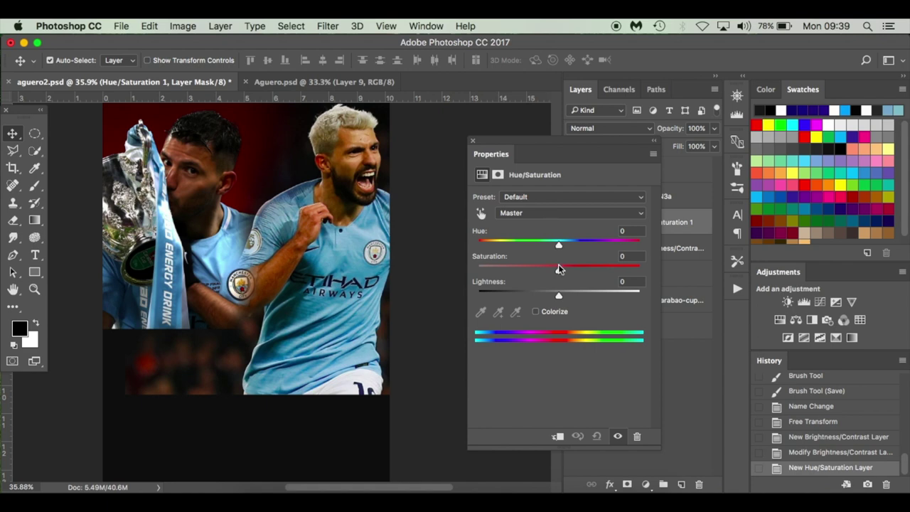
left_click_drag(559, 269, 447, 272)
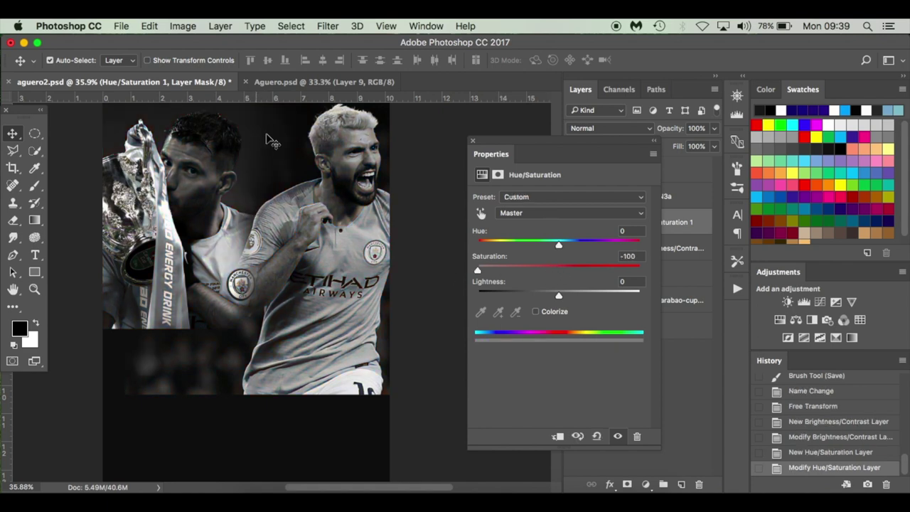
left_click(471, 137)
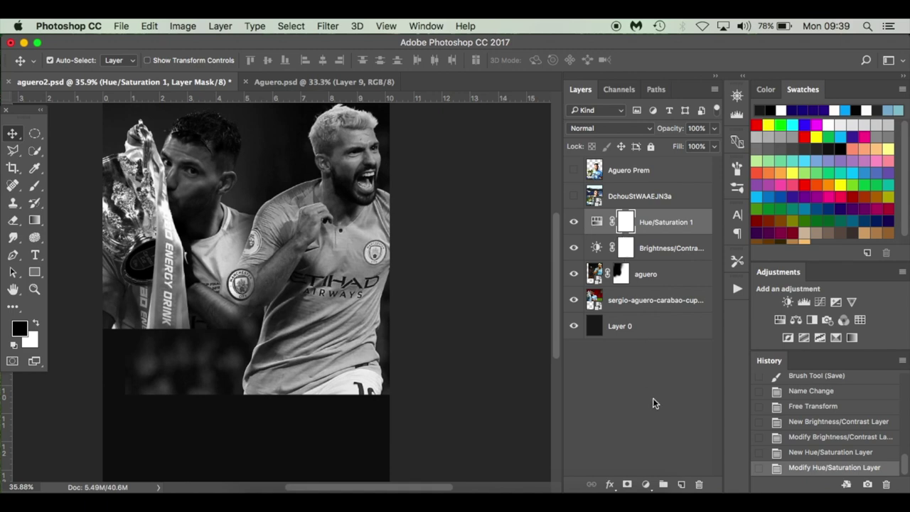
Step: Add a Curves layer darkening midtones (127→107) and lifting blacks, then show Aguero Prem
left_click(646, 484)
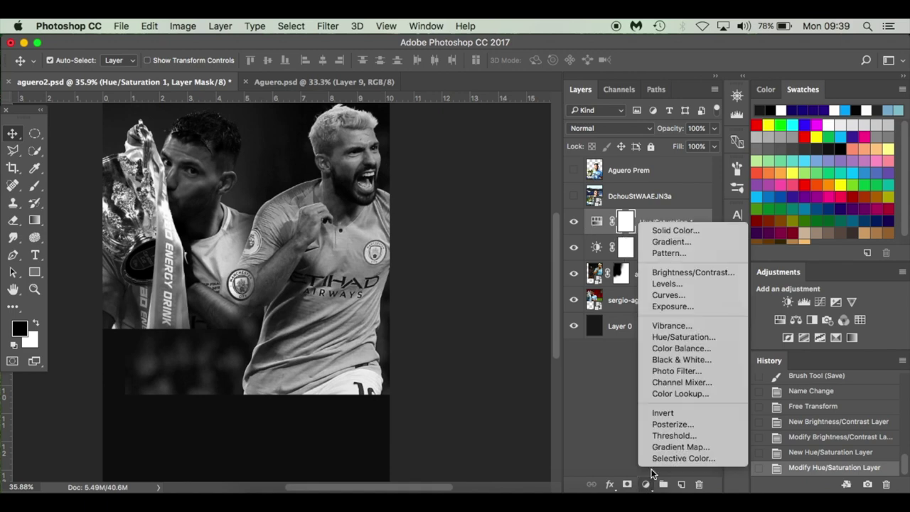
left_click(698, 295)
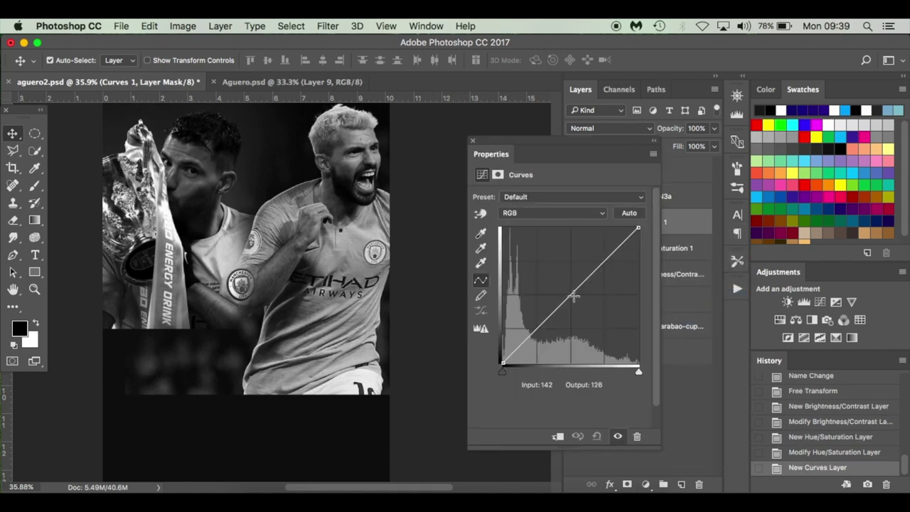
left_click_drag(571, 294, 570, 301)
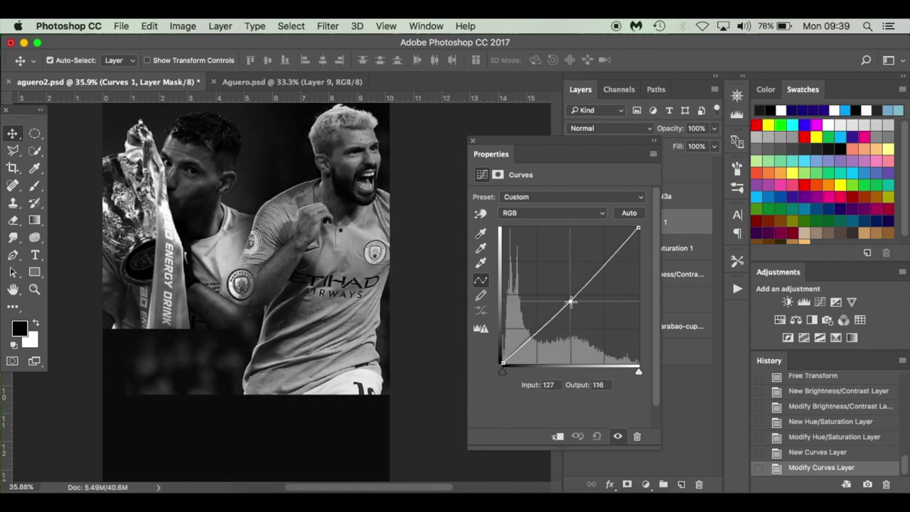
left_click_drag(502, 364, 502, 359)
left_click_drag(638, 229, 636, 227)
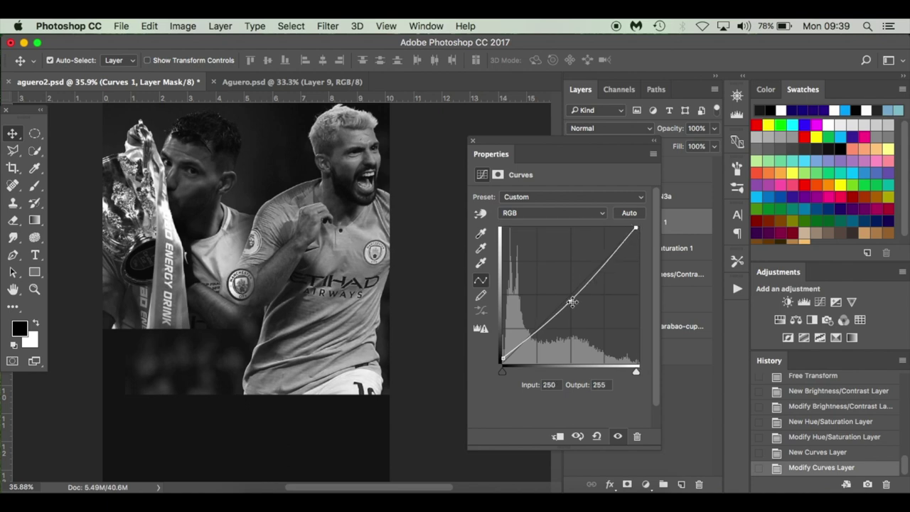
left_click_drag(570, 301, 571, 307)
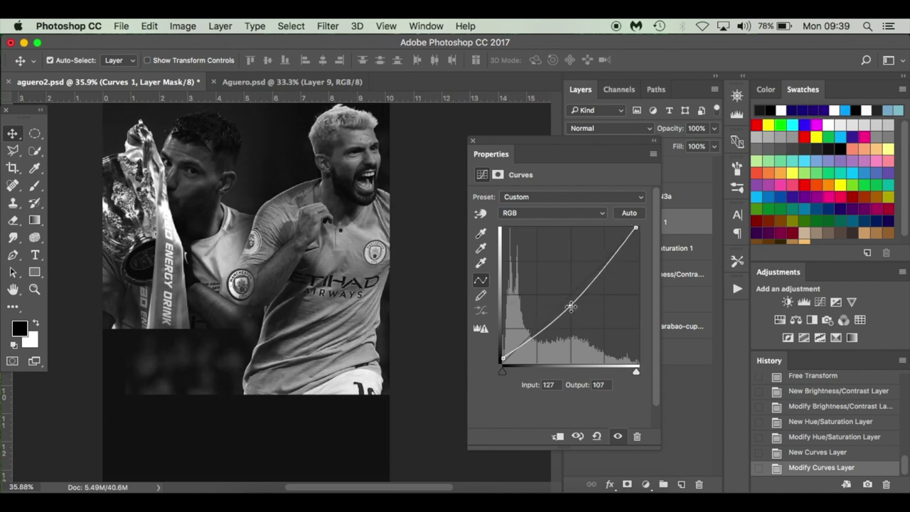
left_click(473, 144)
left_click(573, 170)
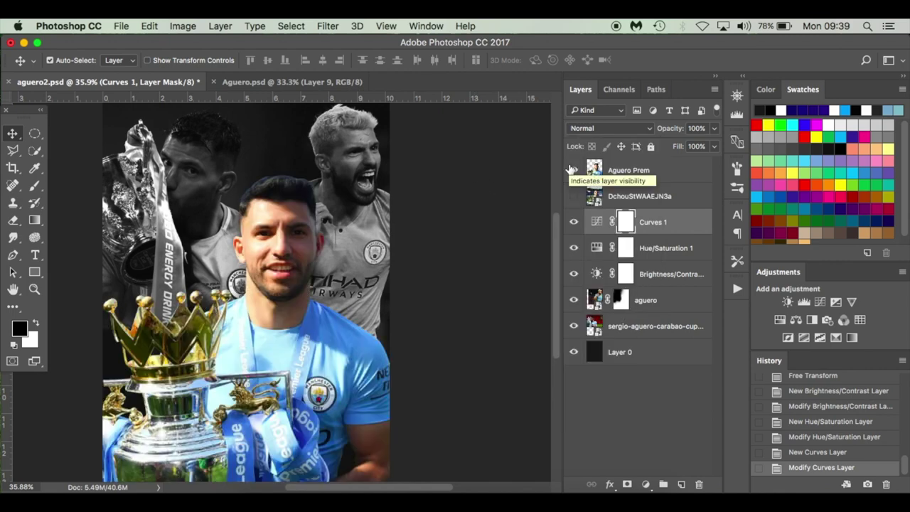
Step: Hide Aguero Prem and stamp the visible layers into a Layer 1 smart object
left_click(573, 169)
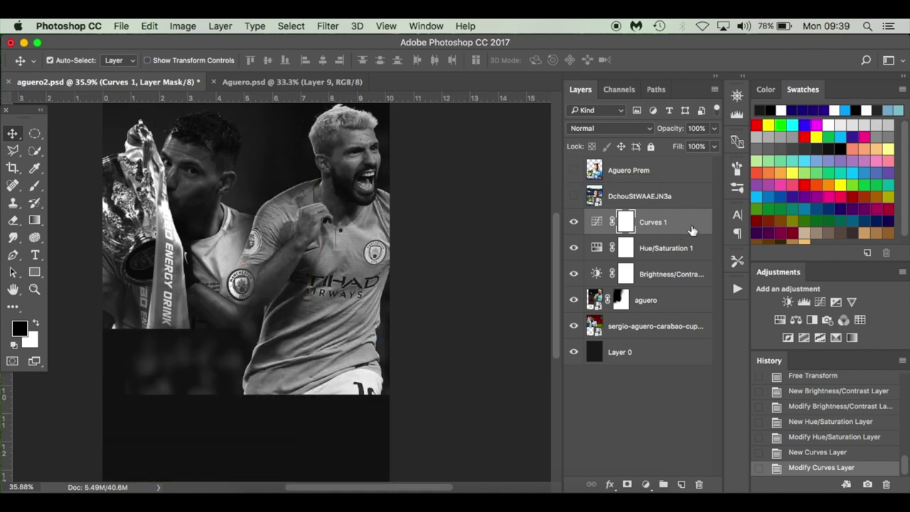
key("super+alt+shift+e")
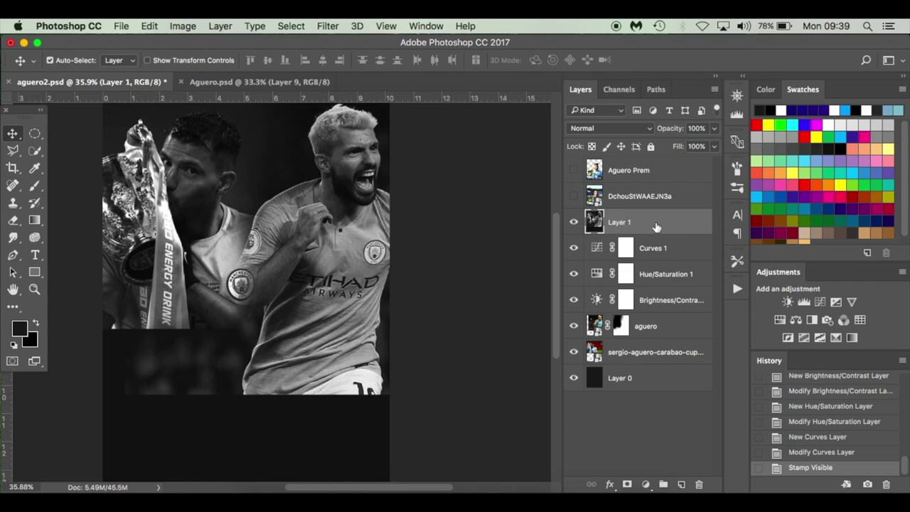
right_click(655, 223)
left_click(691, 374)
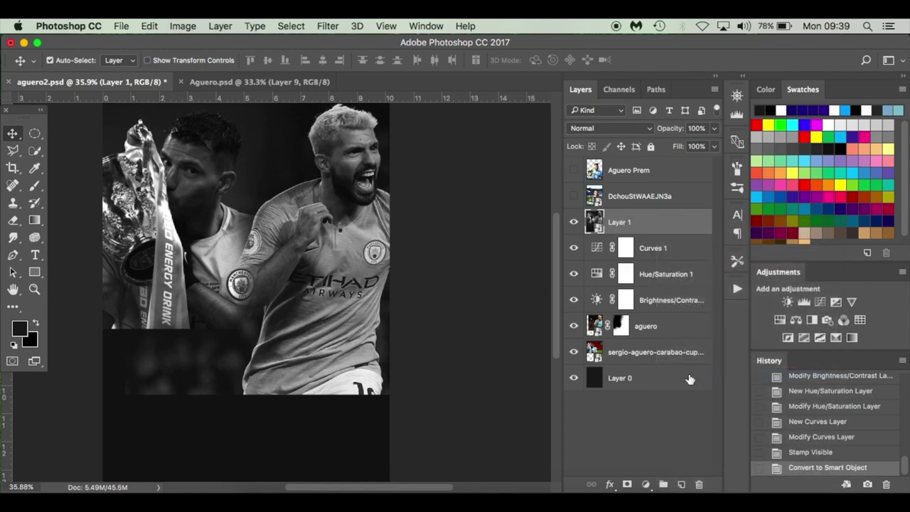
Step: Apply a 1.5-pixel Gaussian Blur to Layer 1, then show and select Aguero Prem
left_click(292, 27)
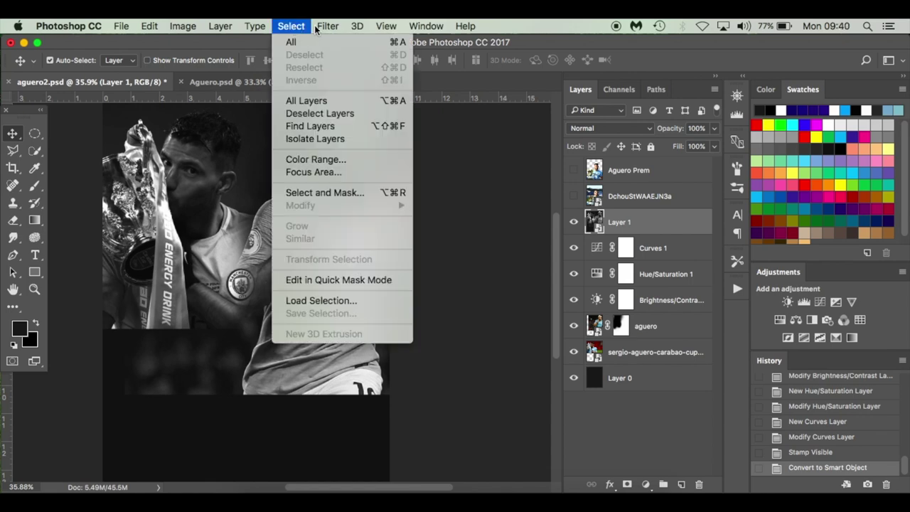
mouse_move(329, 26)
mouse_move(349, 185)
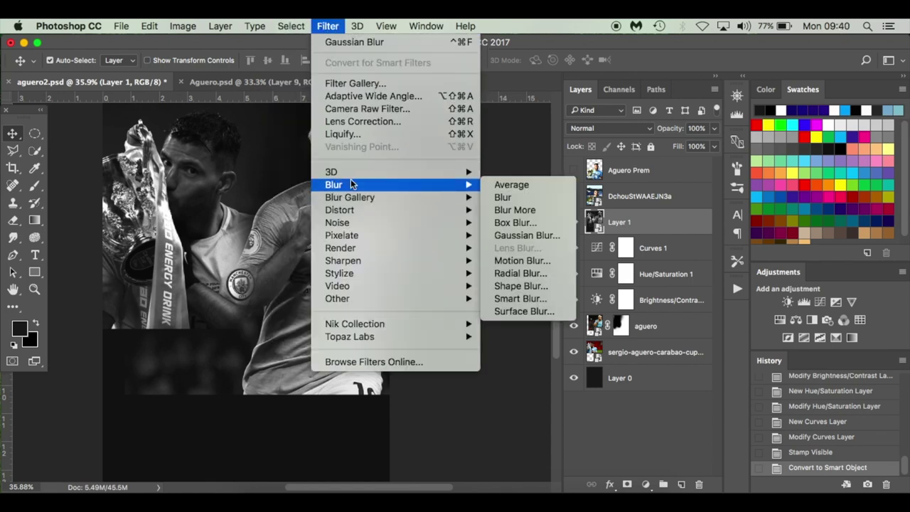
left_click(535, 237)
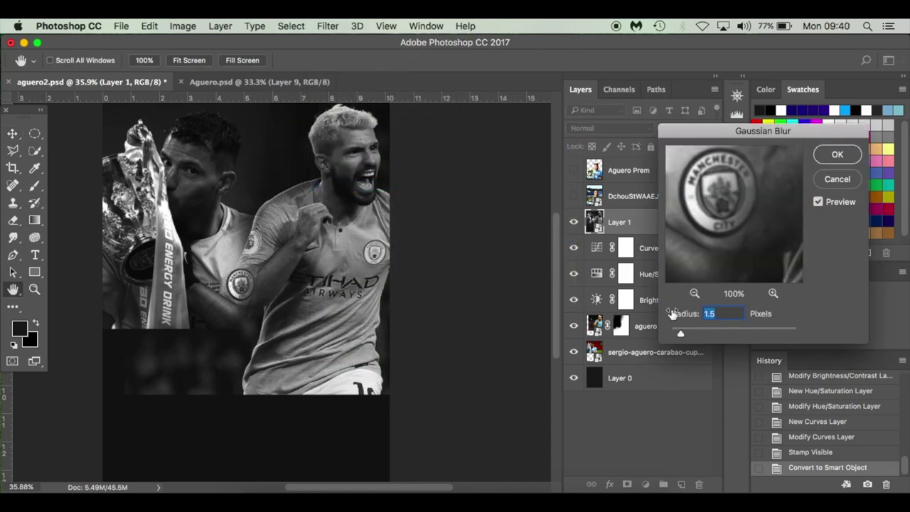
left_click(837, 155)
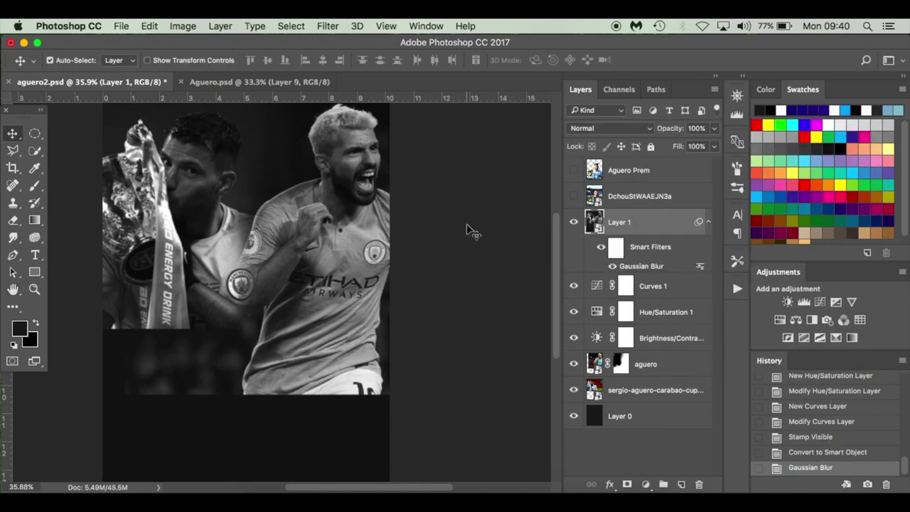
left_click(574, 171)
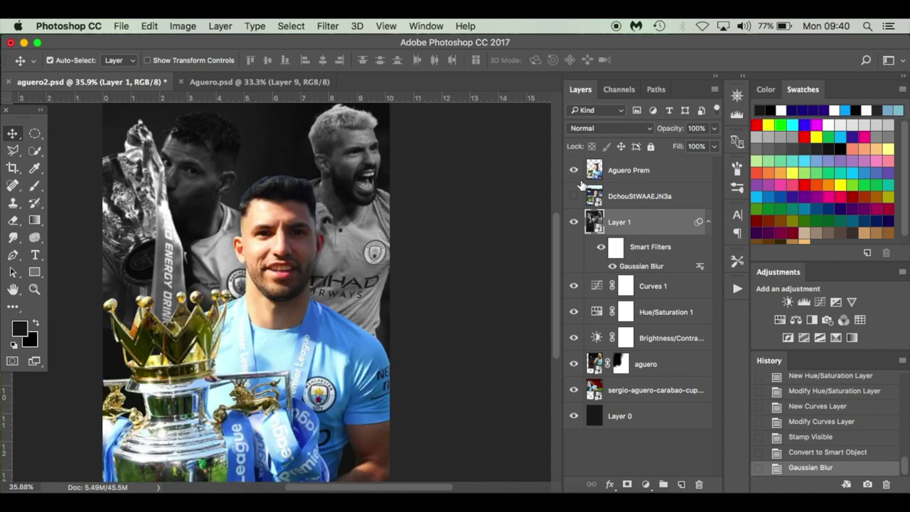
left_click(683, 177)
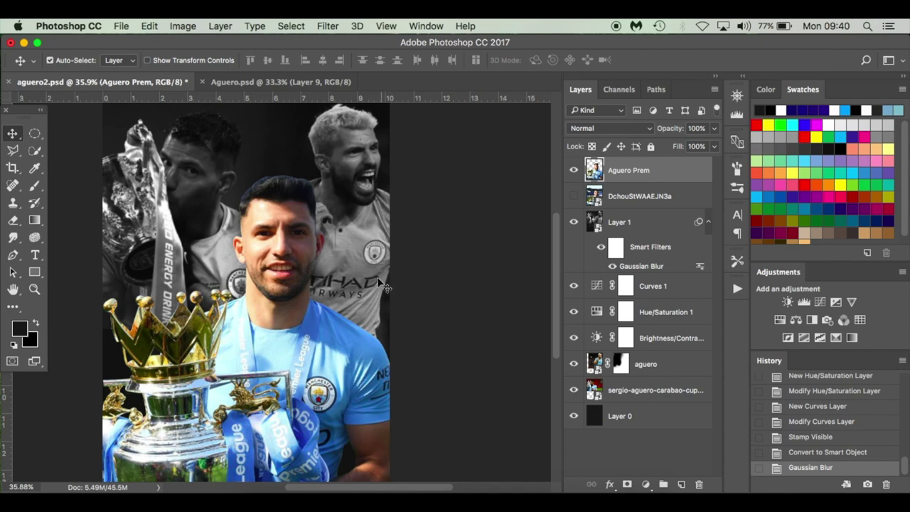
Step: Add a layer mask to Aguero Prem and set up a 25 px brush at 2% flow
scroll(342, 320, "up", 5)
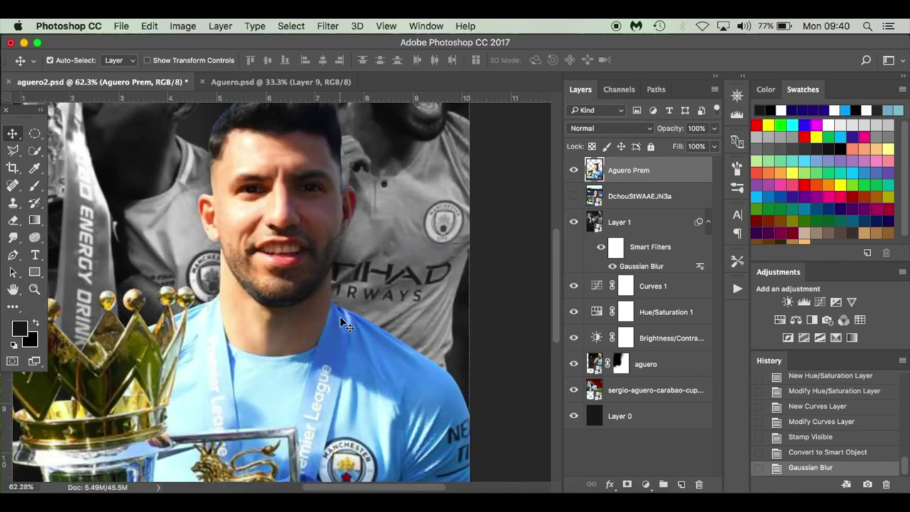
scroll(342, 322, "up", 5)
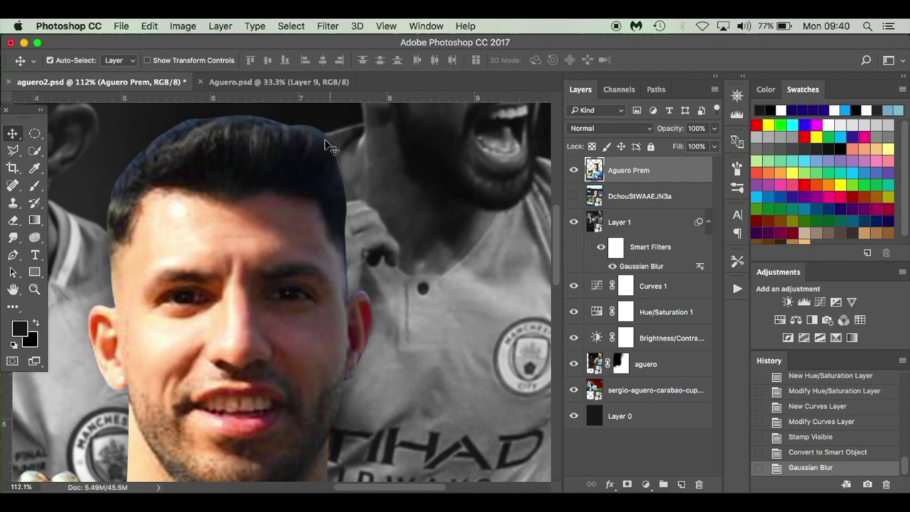
scroll(344, 239, "down", 5)
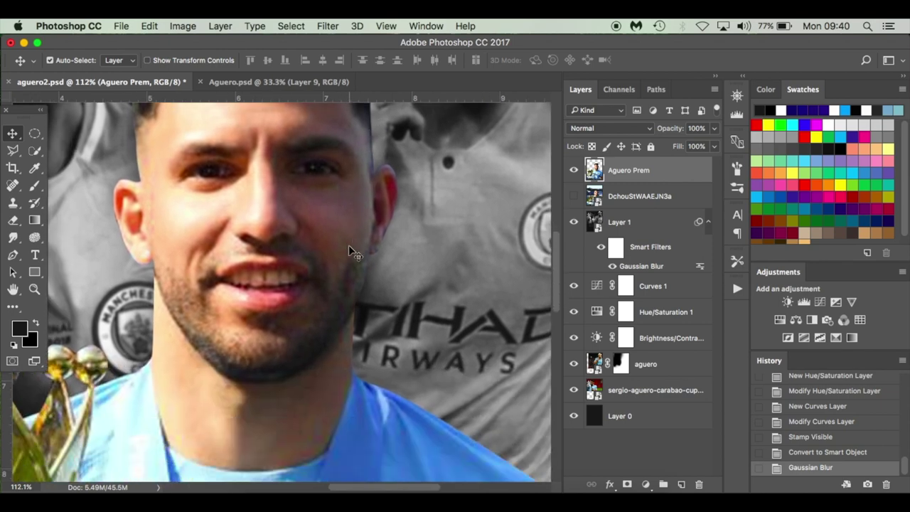
scroll(349, 245, "down", 5)
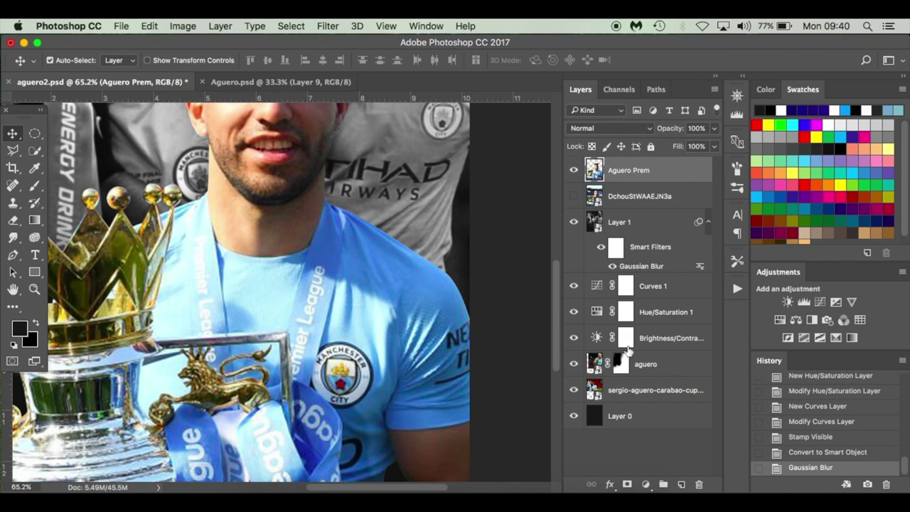
left_click(628, 484)
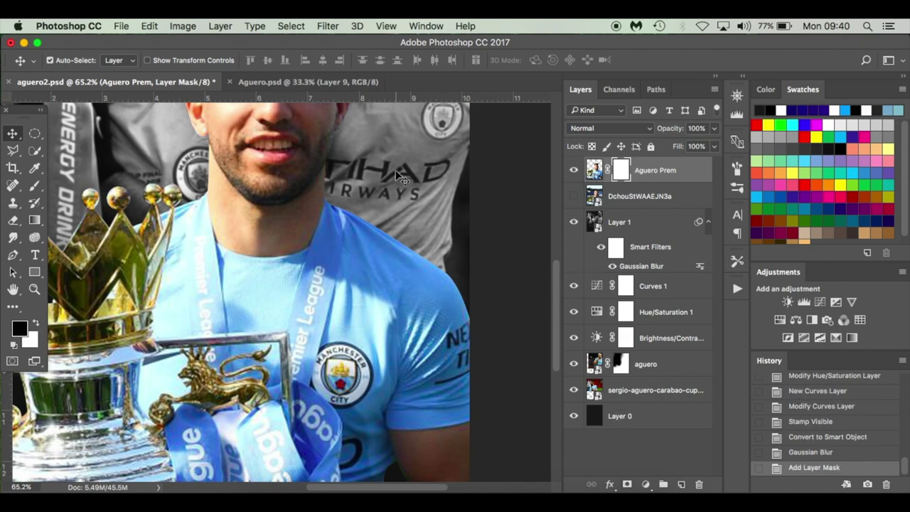
key("b")
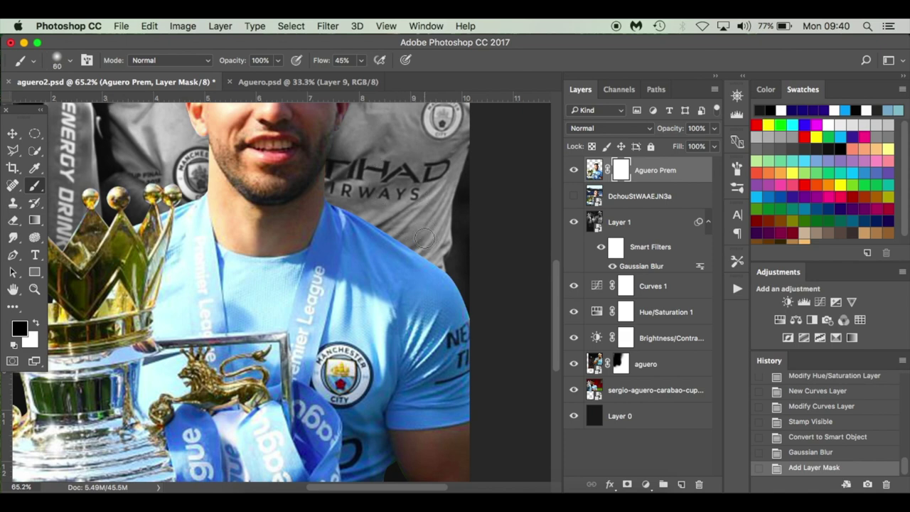
key("bracketleft")
left_click_drag(321, 63, 294, 64)
Step: Paint black on the mask to soften the shoulder edge with a 15–25 px brush
scroll(430, 266, "up", 5)
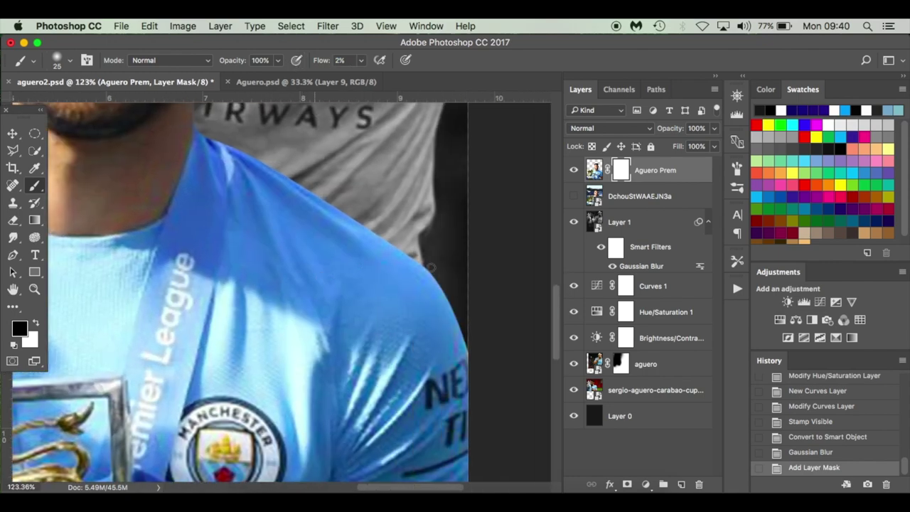
scroll(429, 267, "right", 5)
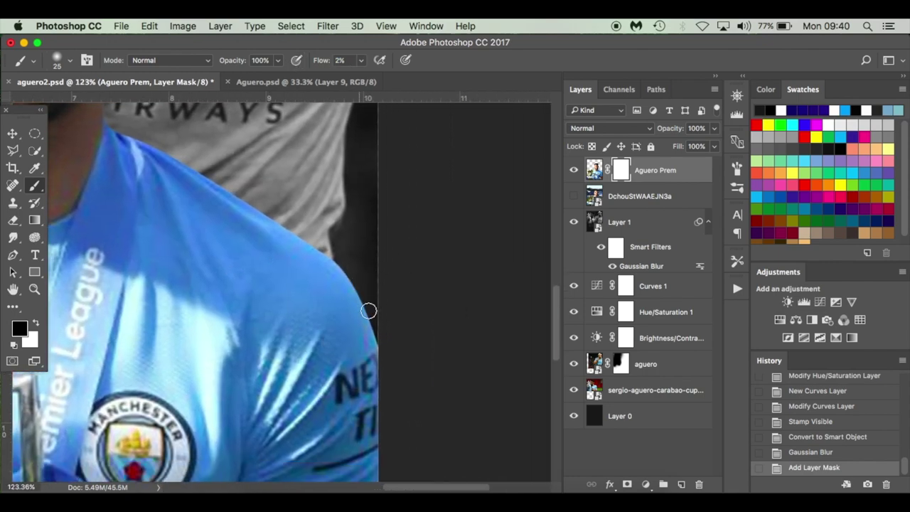
mouse_move(368, 311)
left_mouse_down()
mouse_move(389, 348)
mouse_move(374, 320)
left_mouse_up()
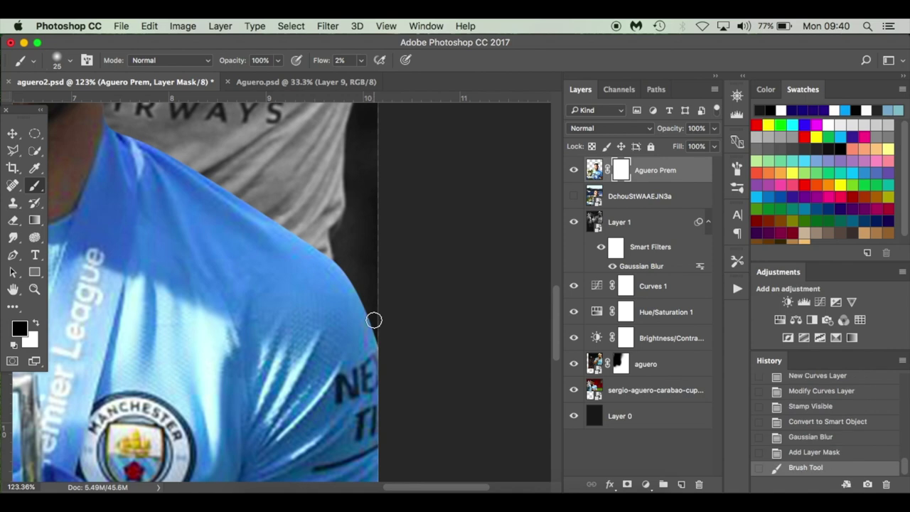
key("bracketleft")
left_click_drag(366, 306, 313, 244)
key("bracketright")
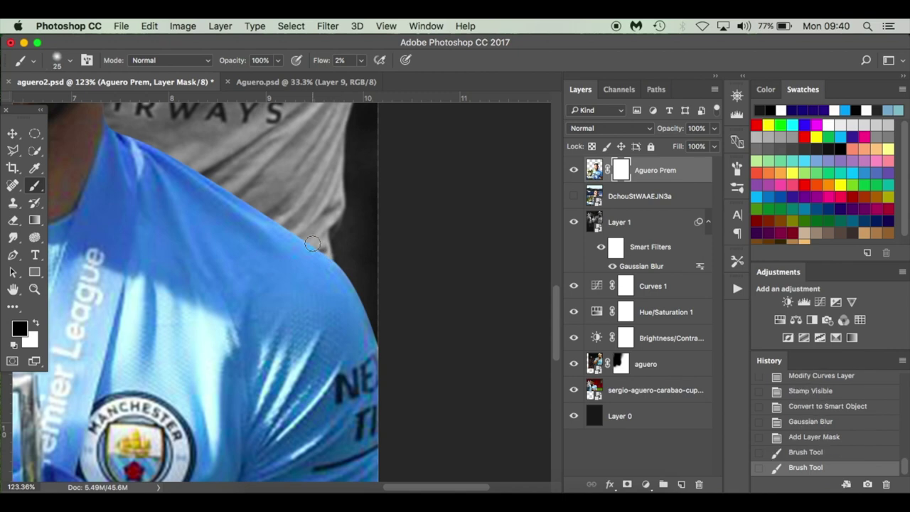
key("bracketleft")
left_click_drag(342, 271, 357, 292)
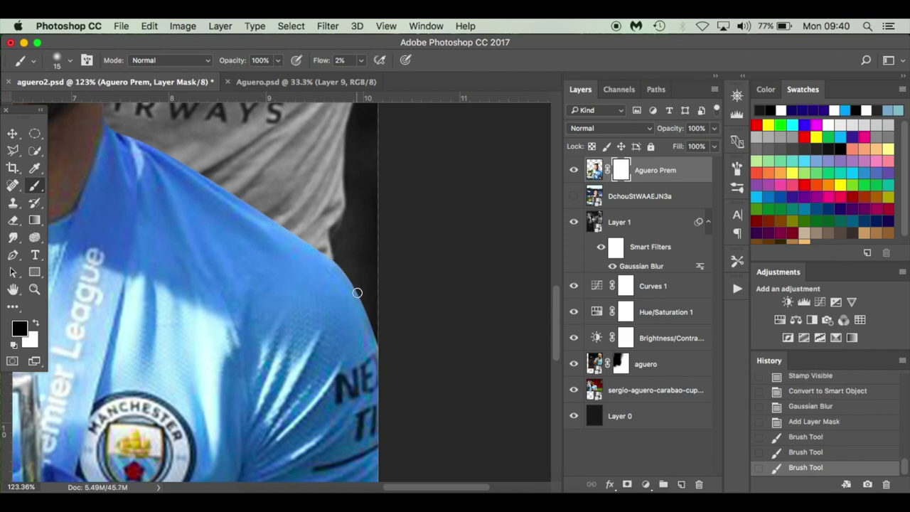
Step: Blend the neck, jaw, ear and hair edges into the background, then fit the poster on screen
scroll(352, 292, "up", 5)
scroll(352, 292, "left", 7)
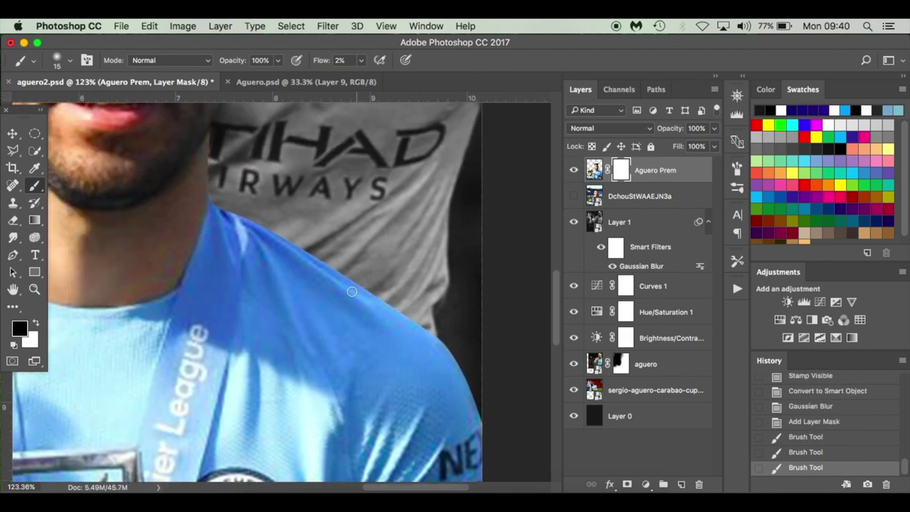
left_click(208, 181)
scroll(213, 192, "up", 5)
scroll(214, 192, "left", 3)
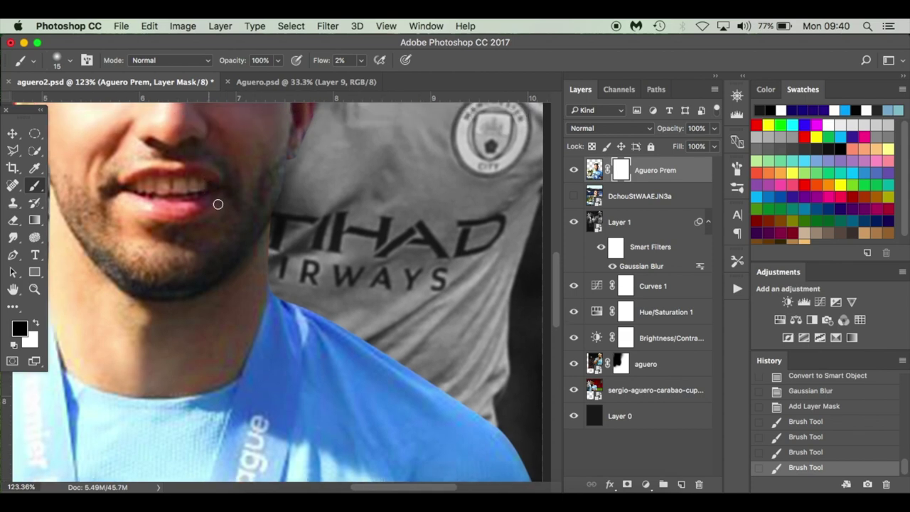
left_click(303, 145)
scroll(305, 164, "up", 5)
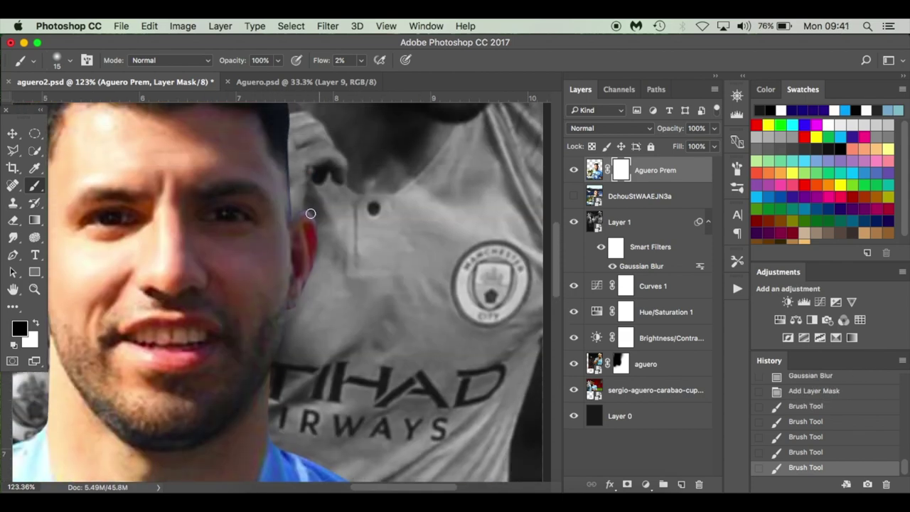
left_click_drag(293, 215, 289, 156)
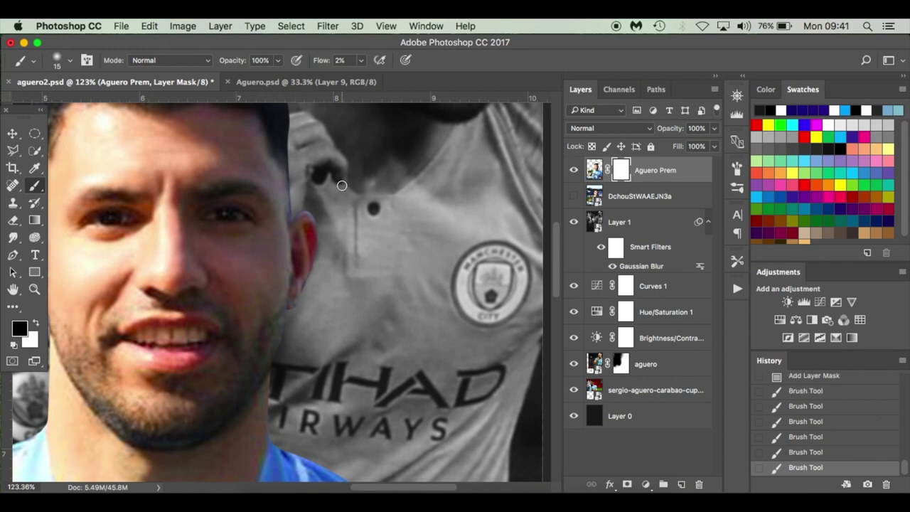
scroll(341, 185, "up", 5)
scroll(341, 185, "left", 4)
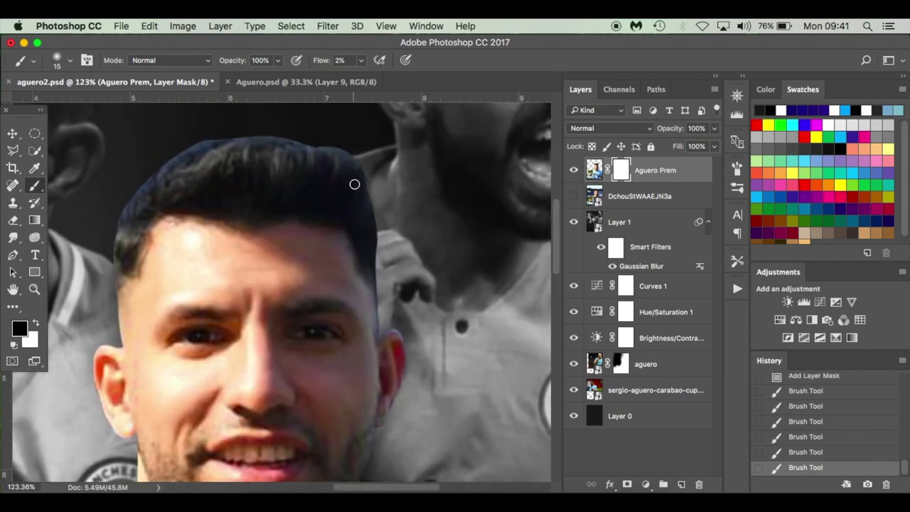
key("super+0")
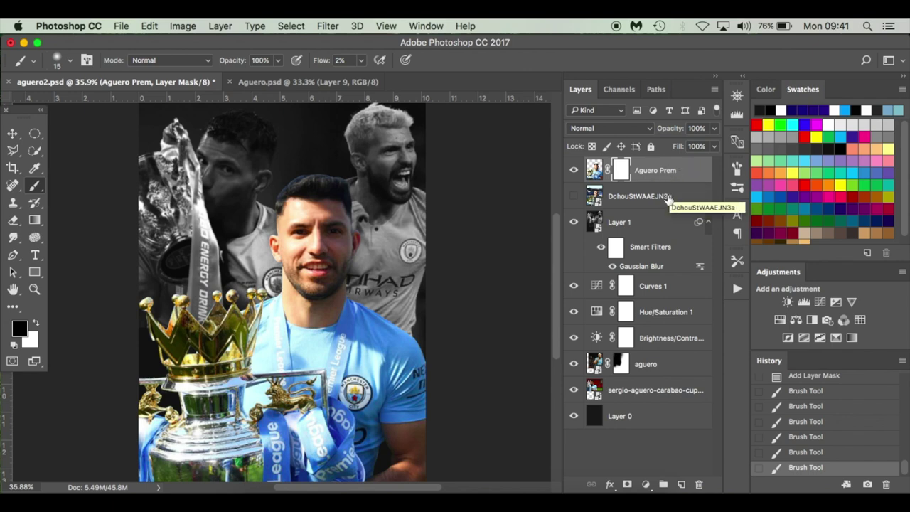
Step: Add a new layer above the hidden stadium layer and set the foreground colour to #fdf9f9
left_click(691, 196)
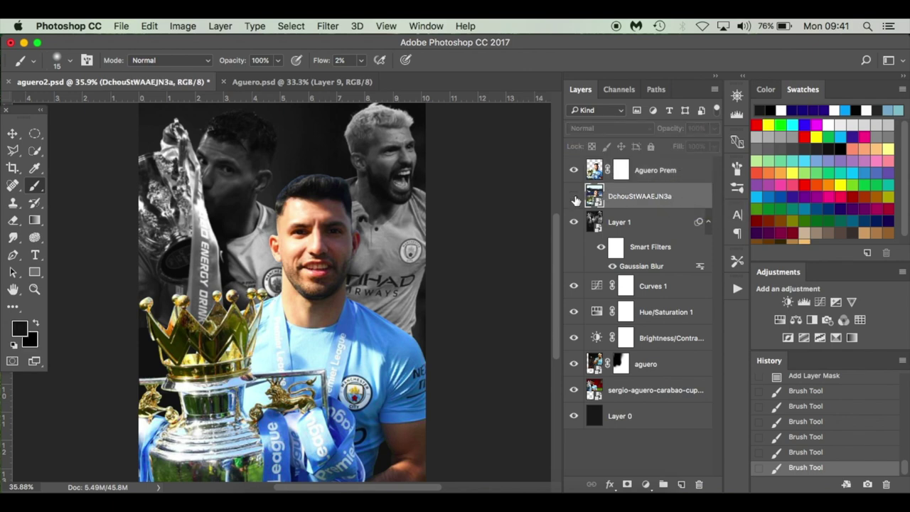
left_click(575, 199)
left_click(575, 200)
left_click(682, 485)
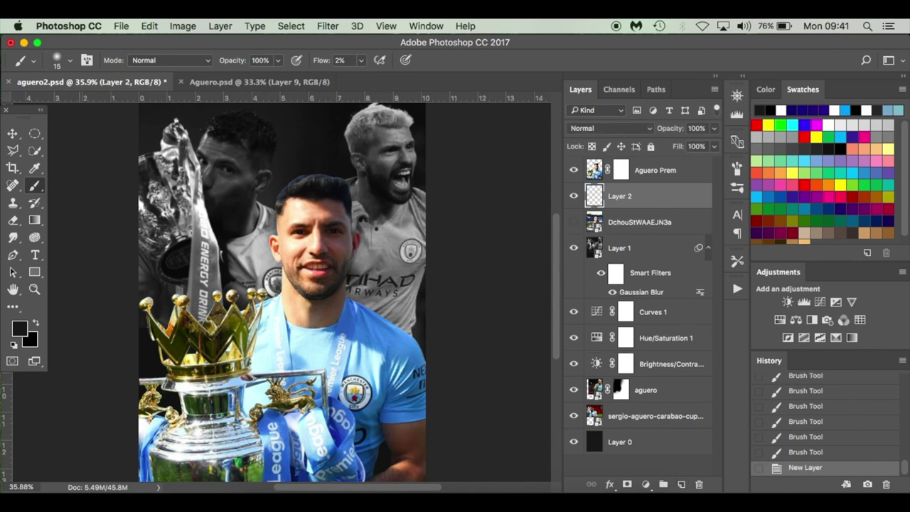
left_click(20, 333)
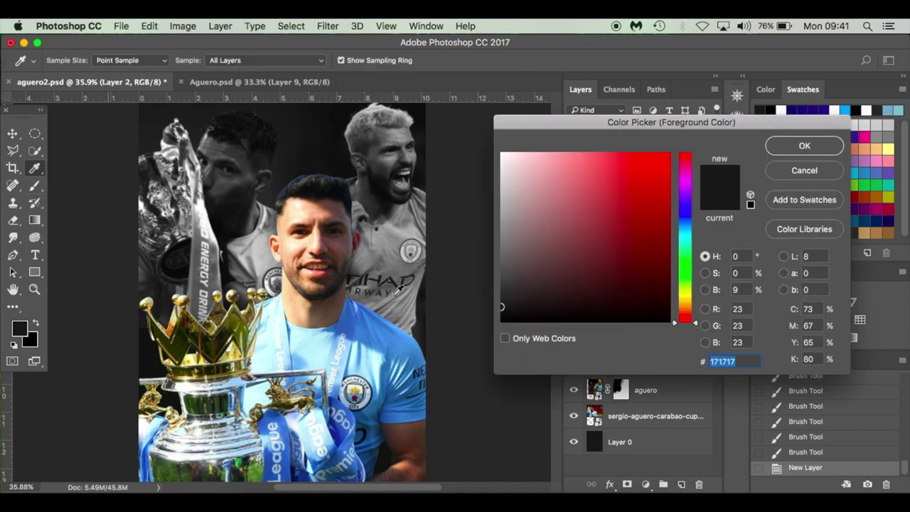
left_click(504, 155)
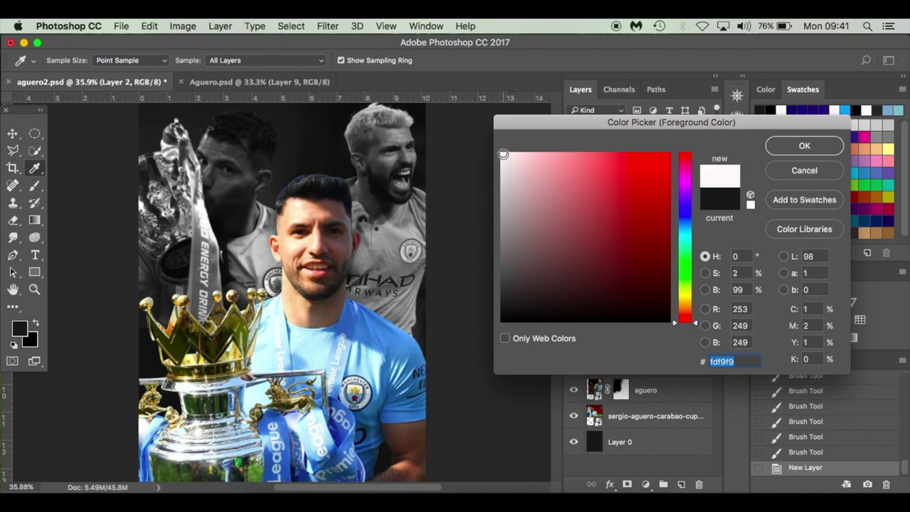
left_click(778, 146)
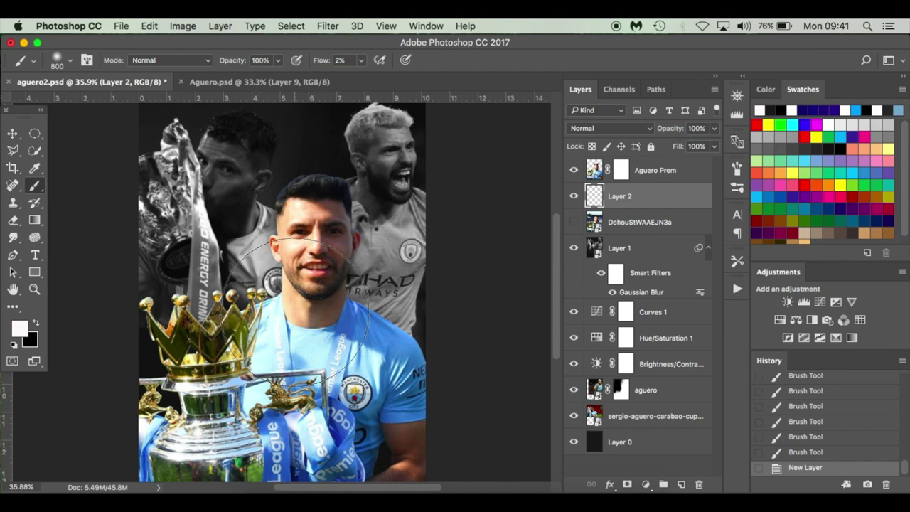
Step: Paint a soft 900 px near-white glow behind the player and name the layer 'white glow'
right_click(297, 294)
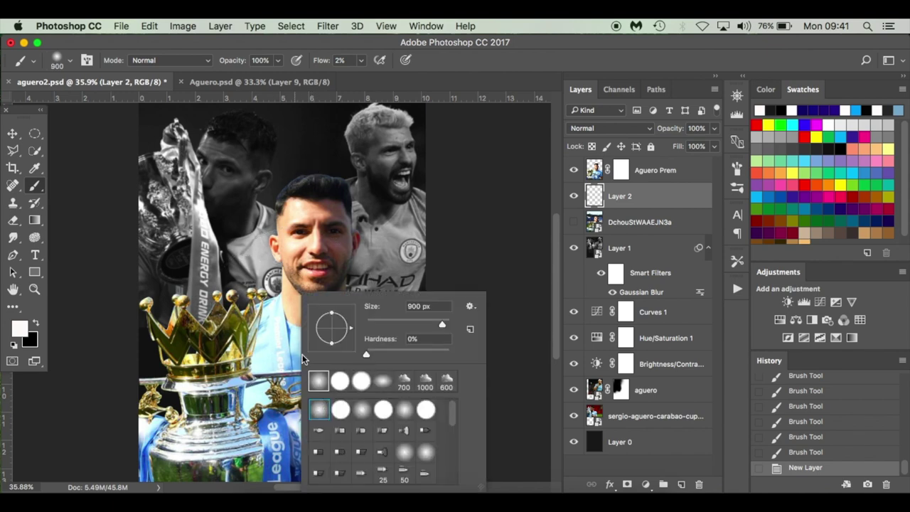
left_click(313, 352)
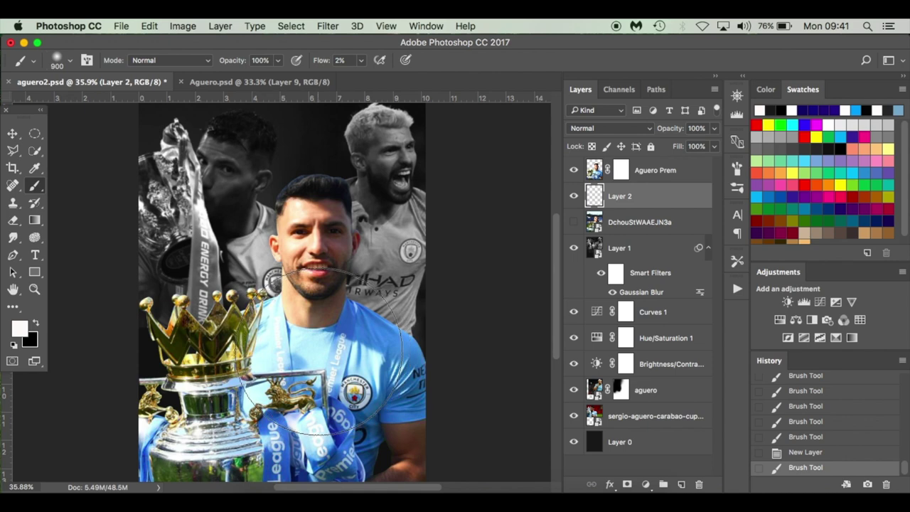
left_click(322, 350)
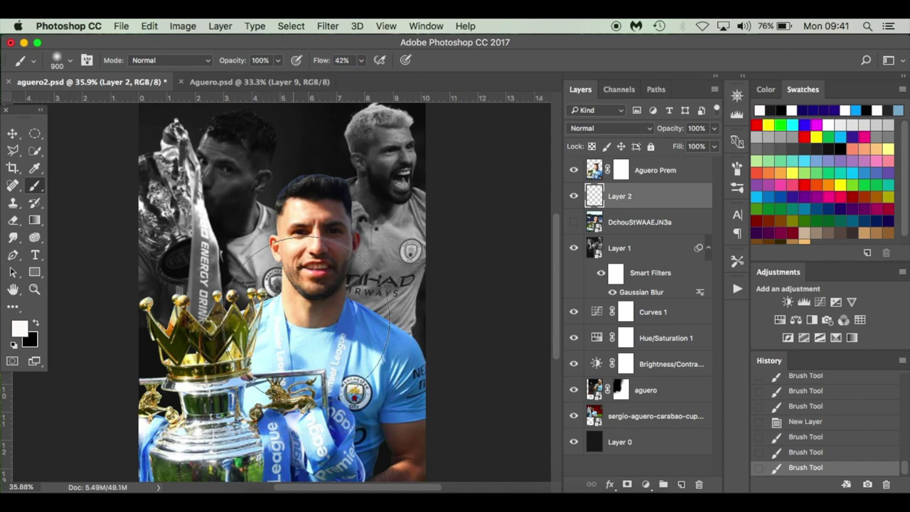
left_click(316, 353)
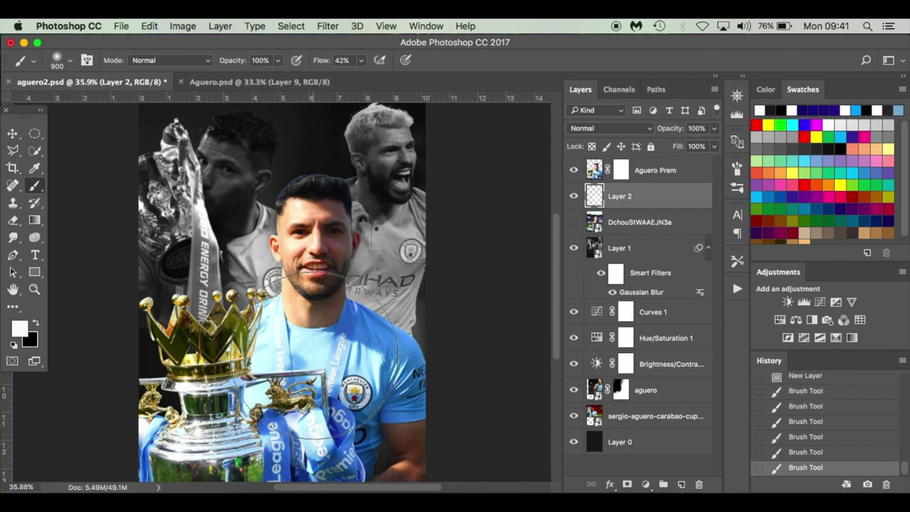
key("bracketleft")
key("bracketleft")
left_click(371, 363)
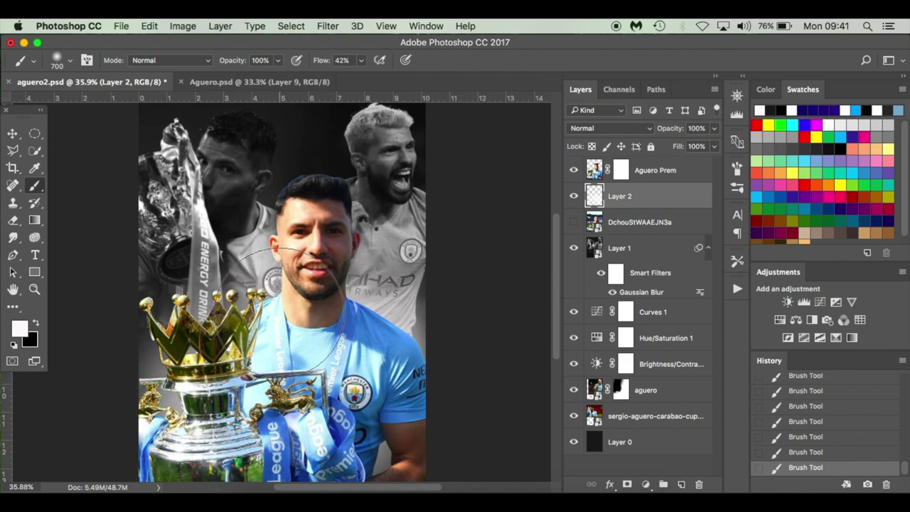
key("bracketleft")
key("bracketleft")
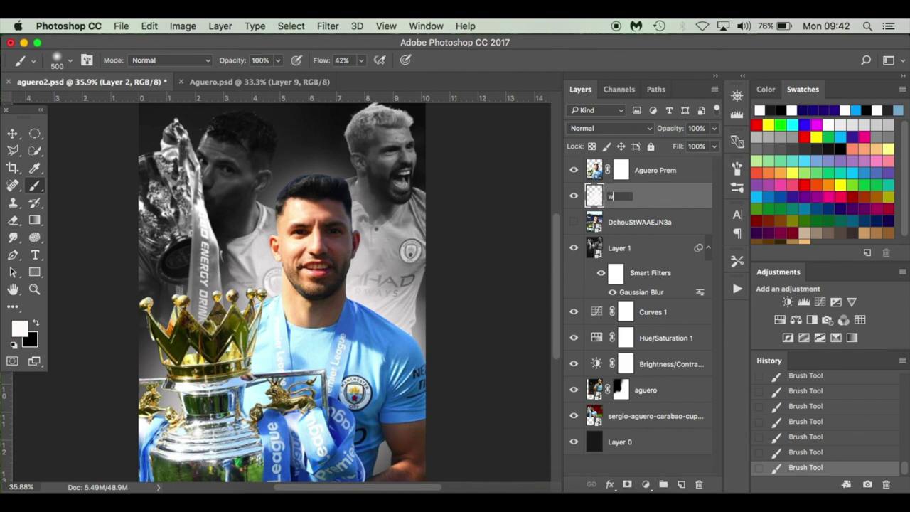
key("Return")
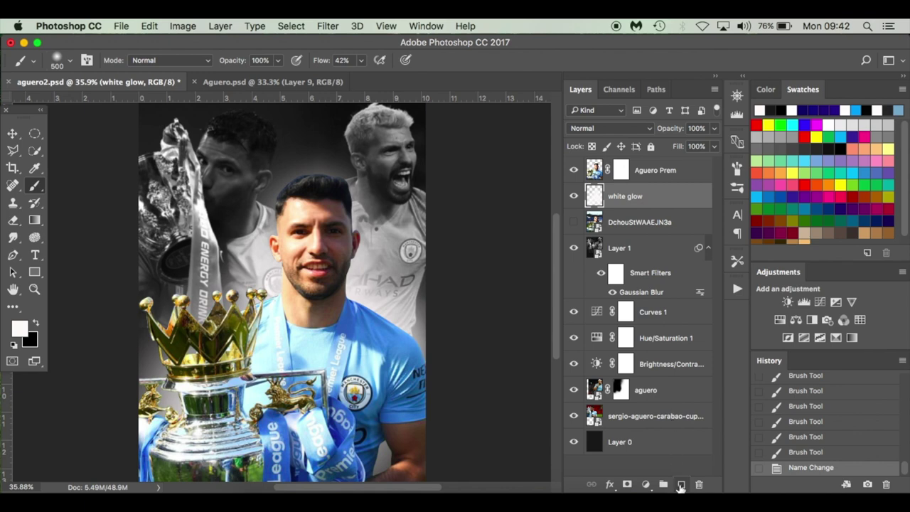
Step: Add another new layer above white glow and set the foreground colour to blue #3ab3f8
left_click(681, 484)
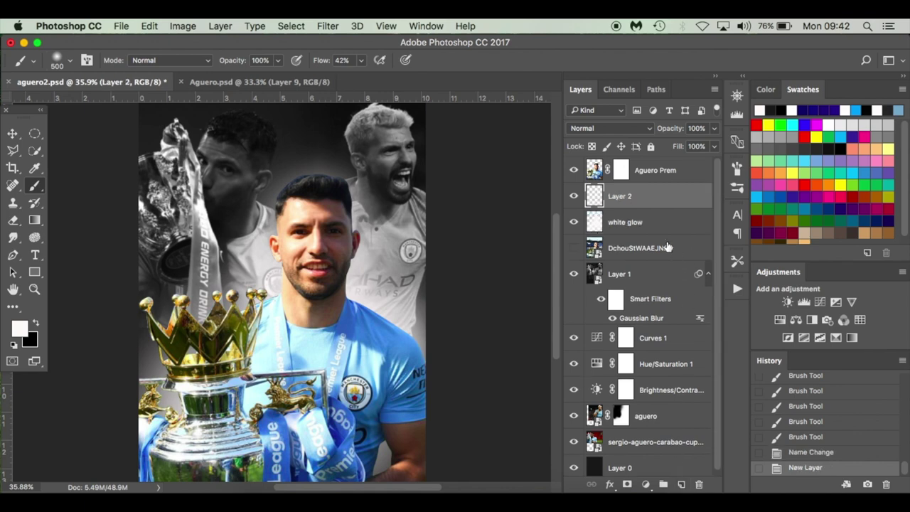
left_click(22, 335)
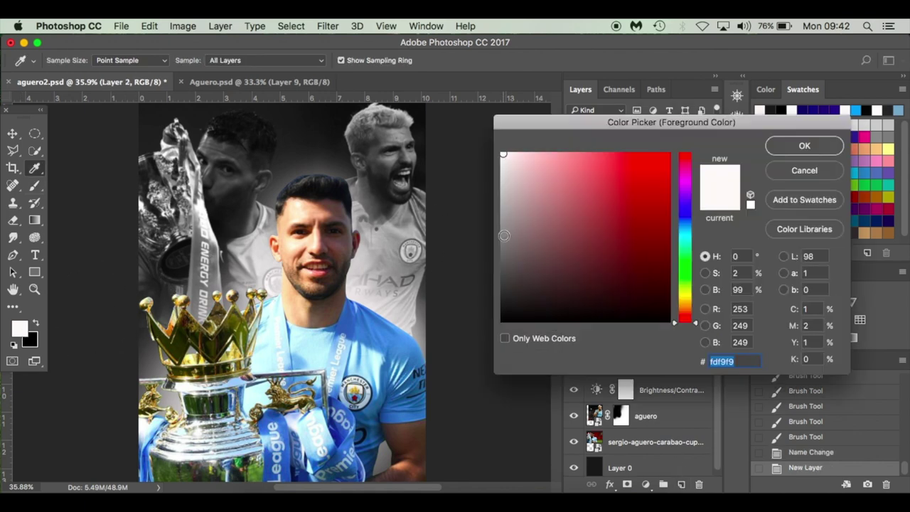
left_click(685, 232)
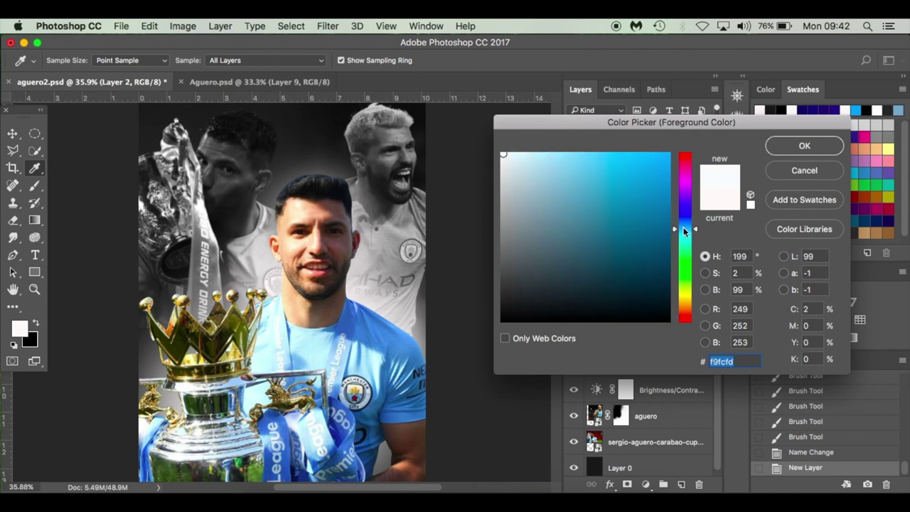
left_click(623, 159)
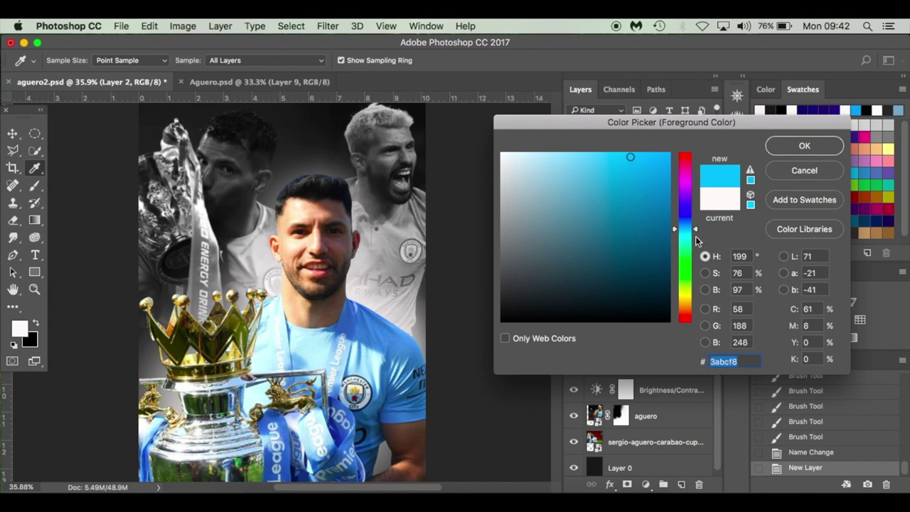
left_click_drag(697, 232, 696, 229)
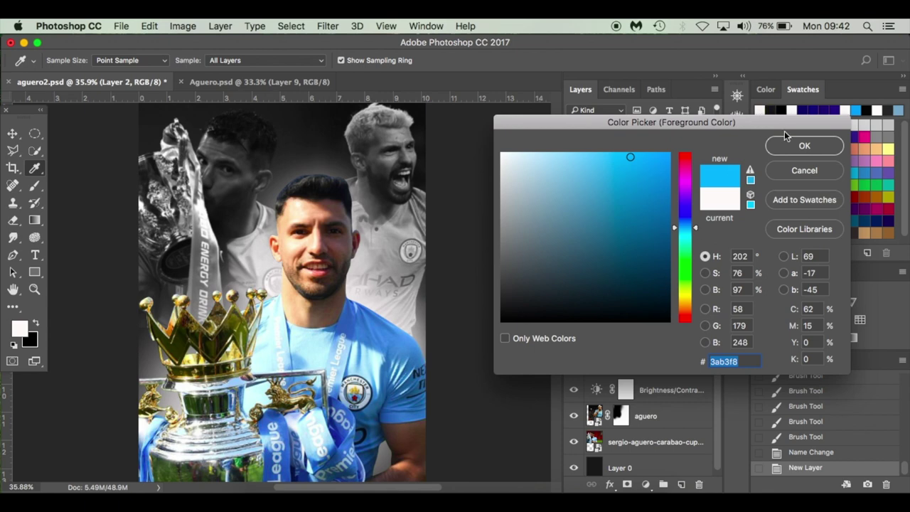
left_click(804, 146)
Step: Brush soft blue glow beside the player's neck and onto the shoulder with a 400 px brush
key("b")
mouse_move(334, 242)
left_mouse_down()
mouse_move(277, 298)
mouse_move(299, 341)
left_mouse_up()
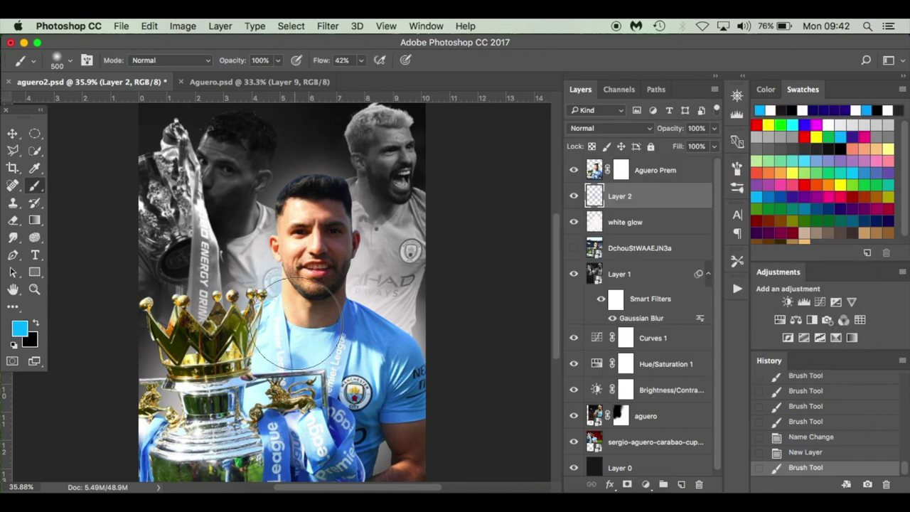
left_click_drag(313, 285, 324, 324)
key("bracketleft")
left_click_drag(352, 292, 427, 390)
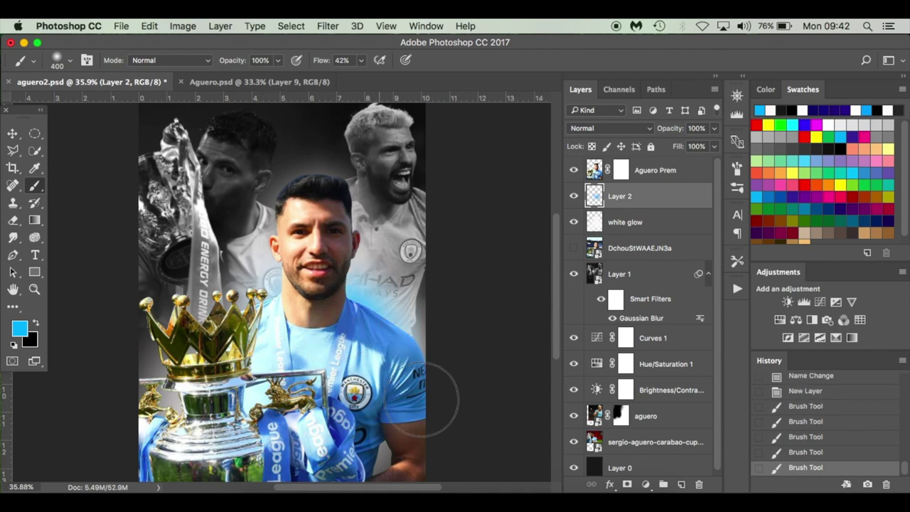
left_click_drag(292, 309, 286, 333)
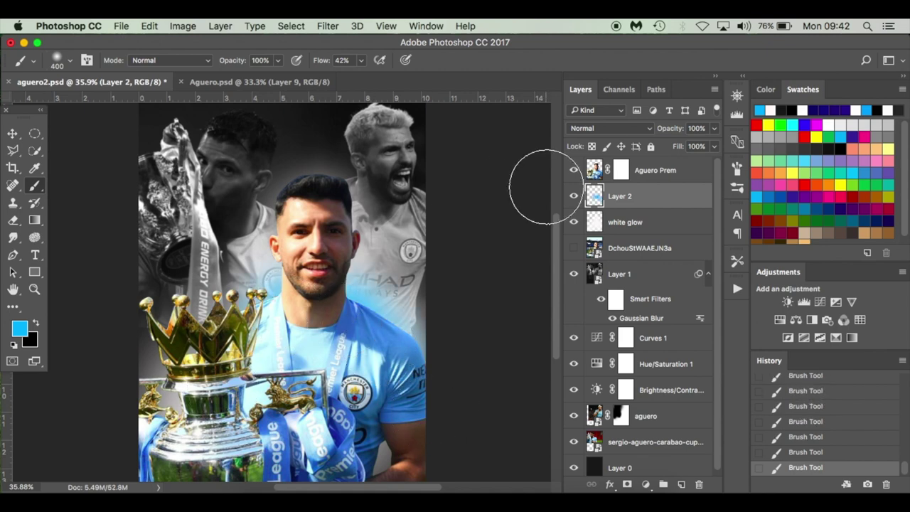
Step: Set Layer 2 to Color blend at 74% opacity and tint the head and trophy area blue
left_click(608, 129)
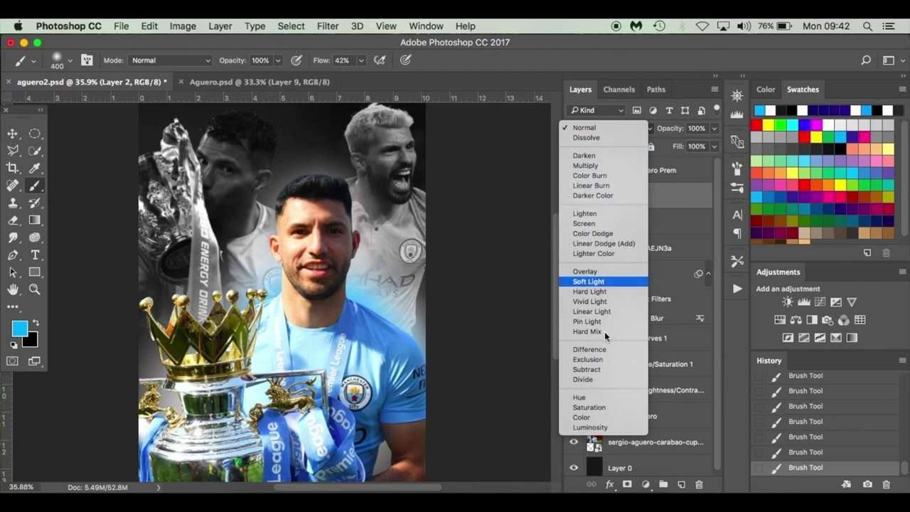
left_click(606, 417)
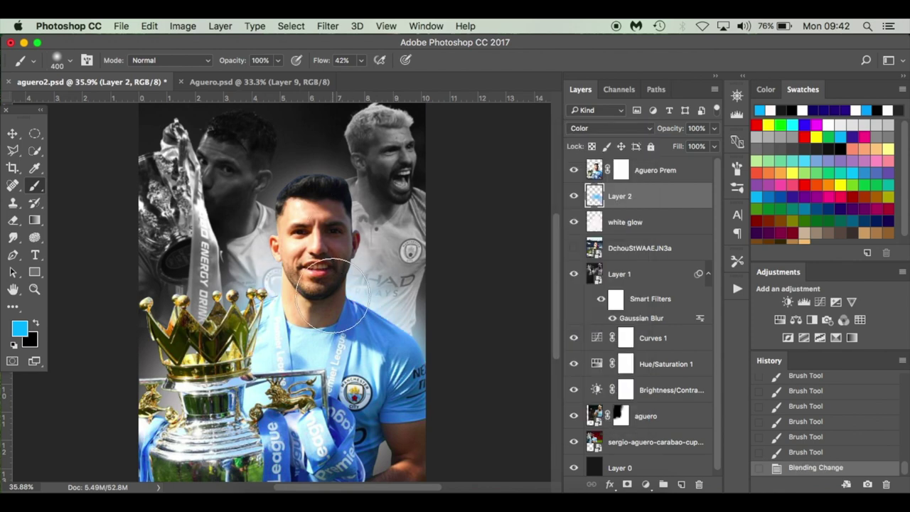
left_click_drag(357, 334, 333, 299)
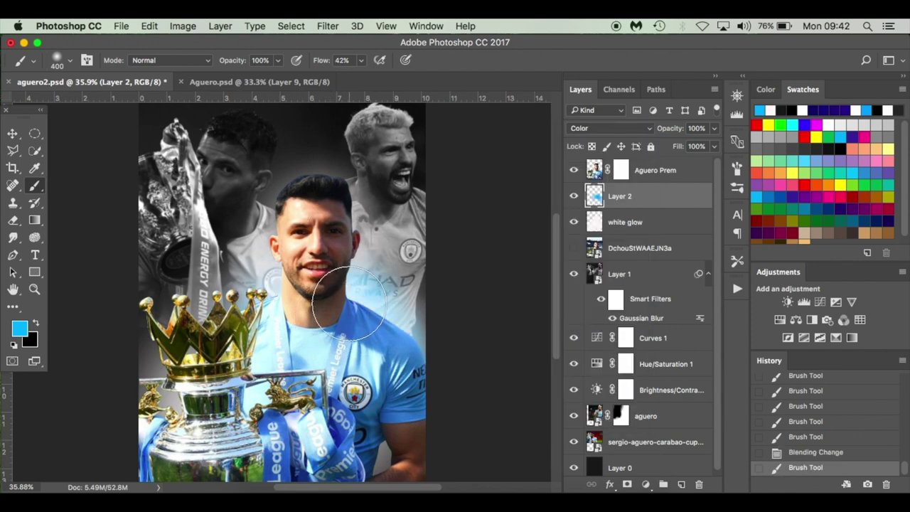
key("bracketright")
key("bracketright")
mouse_move(331, 214)
left_mouse_down()
mouse_move(329, 275)
mouse_move(344, 344)
left_mouse_up()
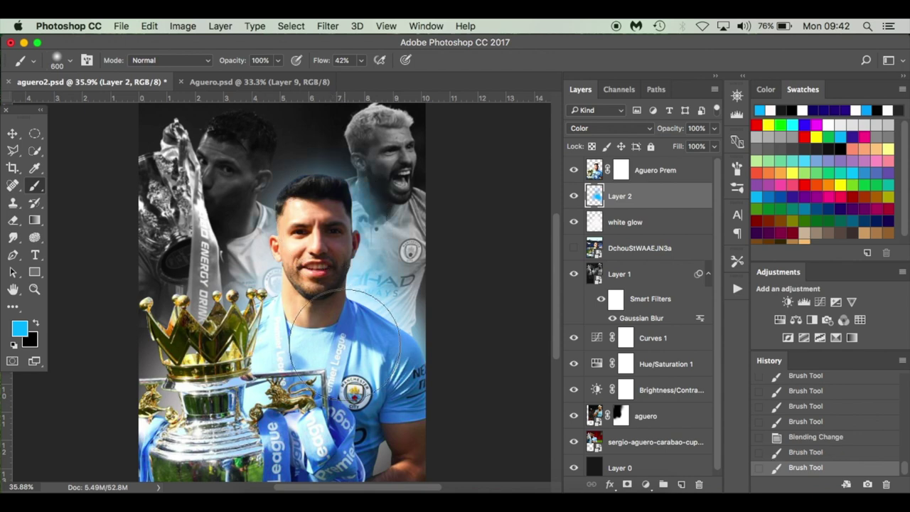
left_click_drag(305, 245, 310, 227)
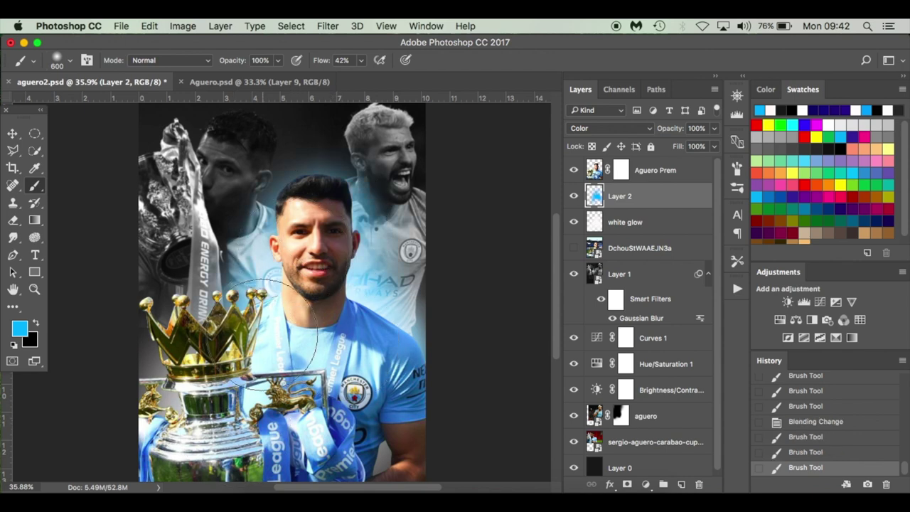
left_click_drag(91, 447, 252, 416)
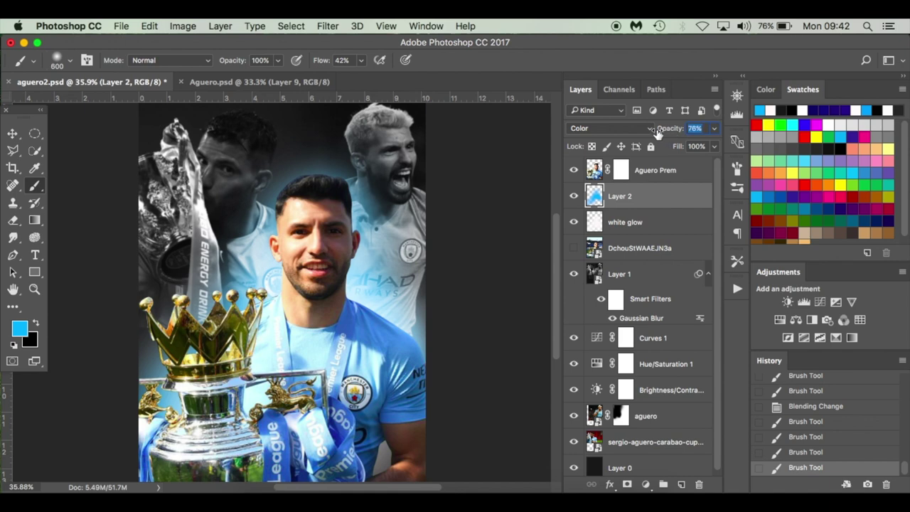
key("Return")
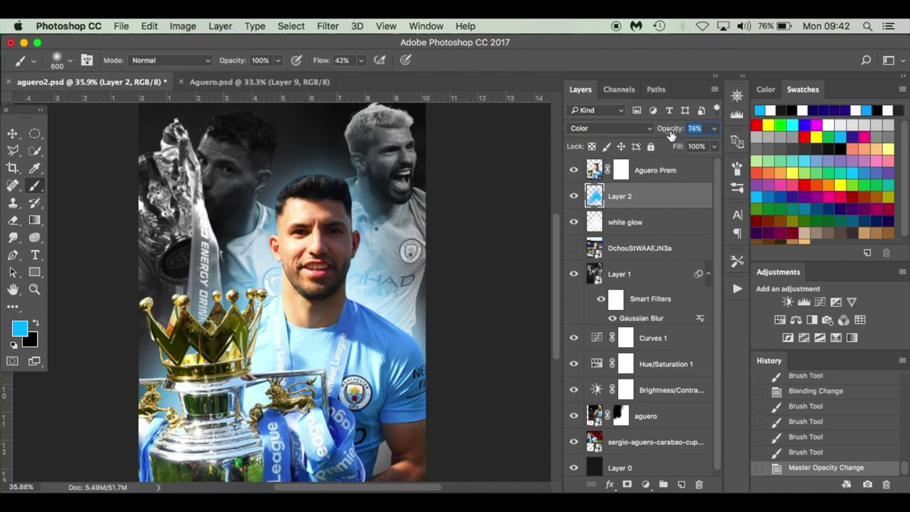
Step: Add blue tint around the chin, trophy and face, then move Layer 2 below white glow
left_click(320, 314)
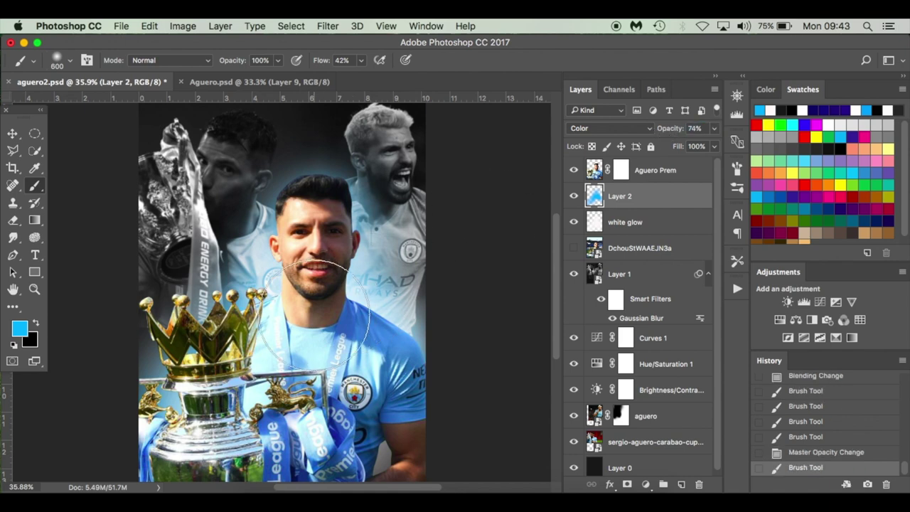
left_click(407, 386)
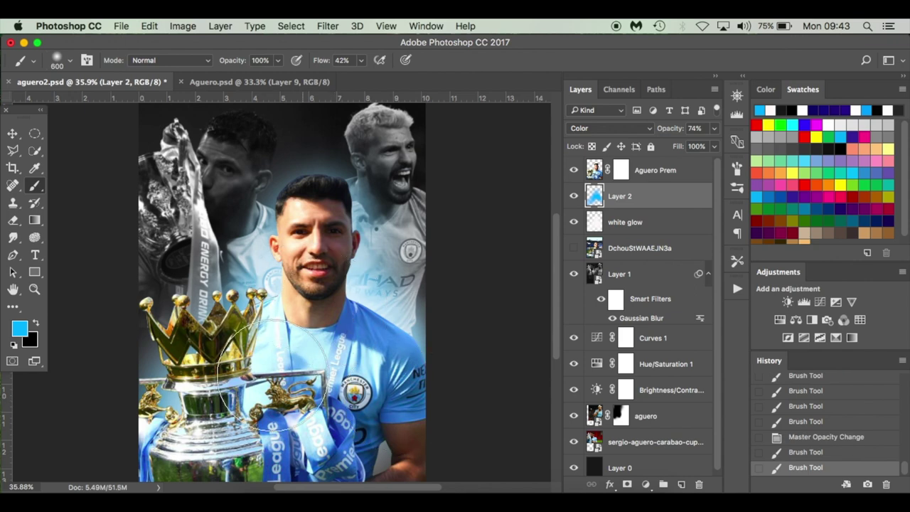
left_click(226, 83)
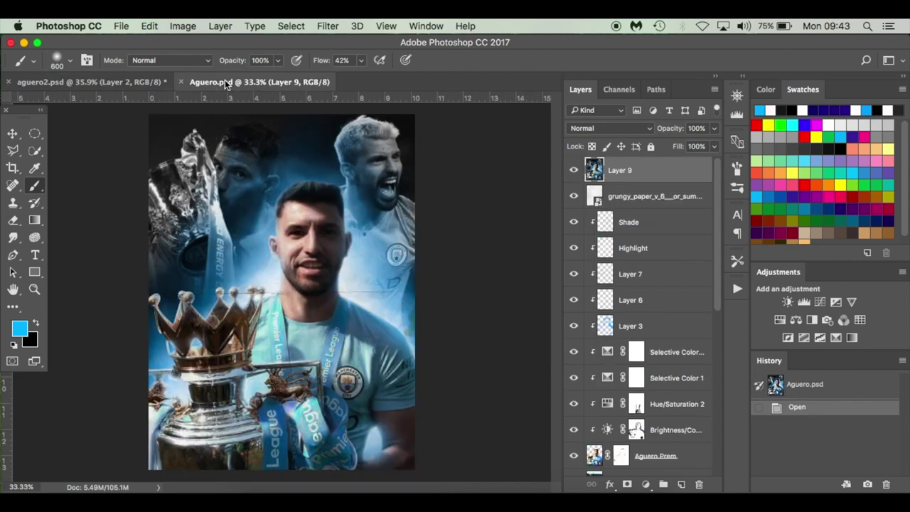
left_click(129, 83)
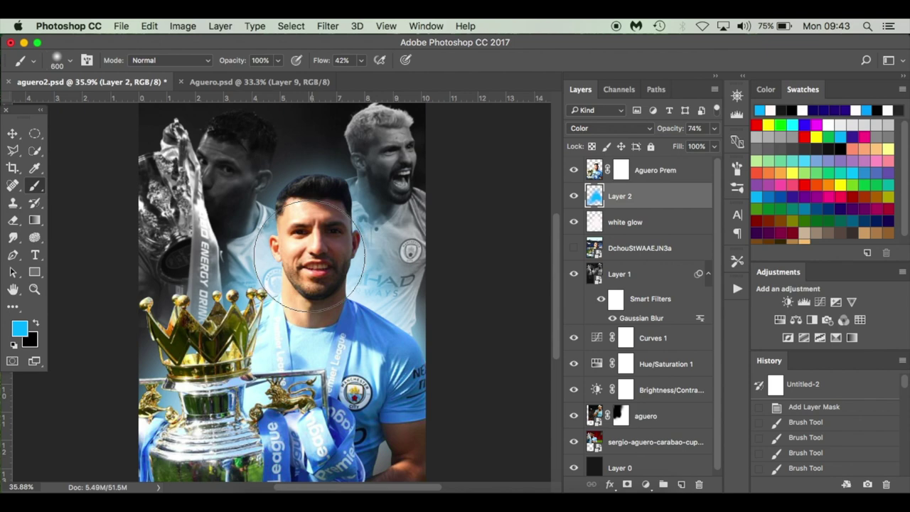
left_click(285, 235)
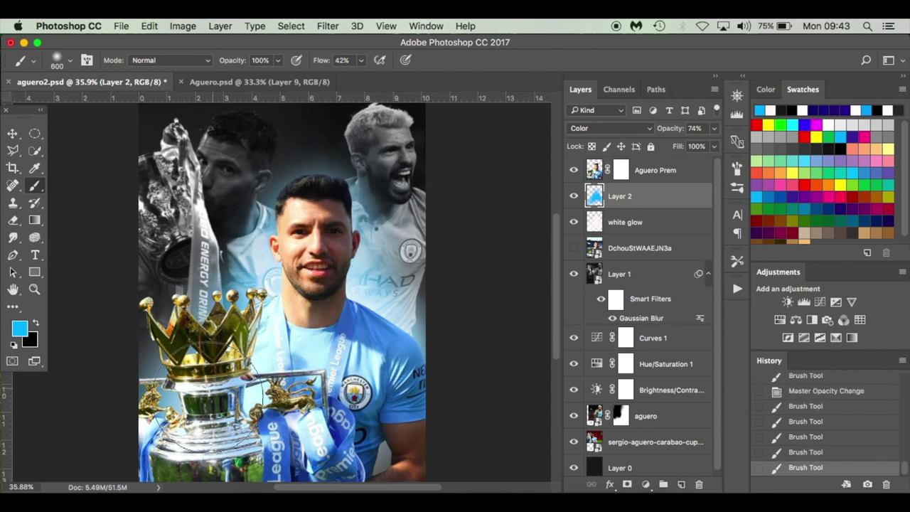
left_click(210, 404)
left_click(181, 427)
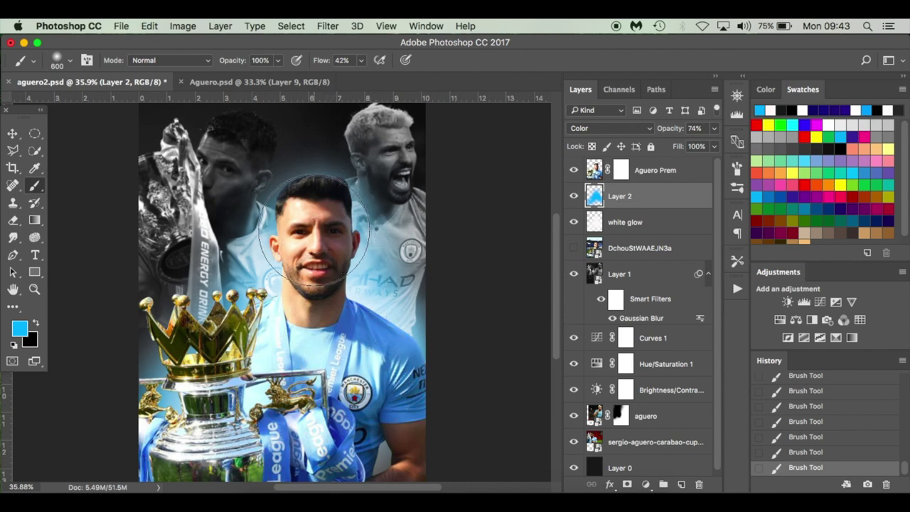
left_click_drag(679, 198, 677, 230)
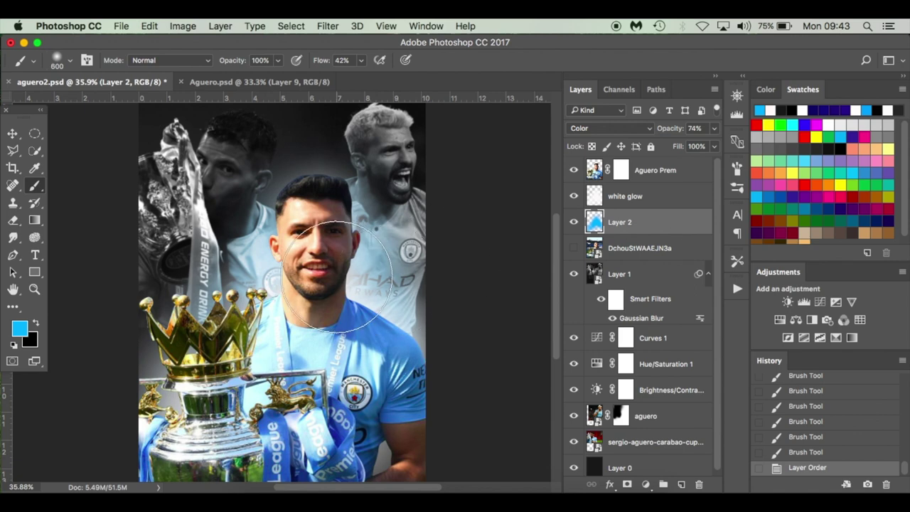
Step: Paint more blue tint over the face, head, trophy and shirt with a 400 px brush
left_click(412, 384)
key("bracketleft")
key("bracketleft")
mouse_move(334, 213)
left_mouse_down()
mouse_move(325, 184)
mouse_move(334, 203)
mouse_move(331, 263)
left_mouse_up()
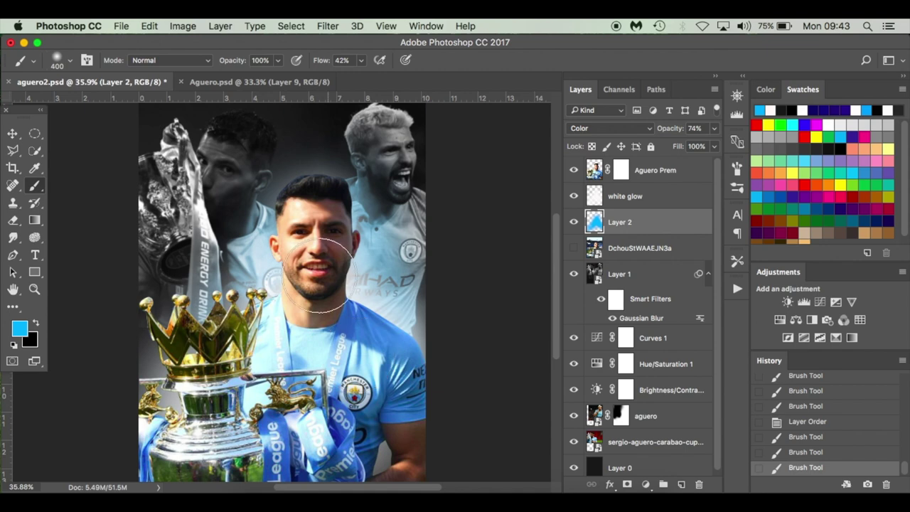
mouse_move(228, 412)
left_mouse_down()
mouse_move(277, 334)
mouse_move(288, 345)
left_mouse_up()
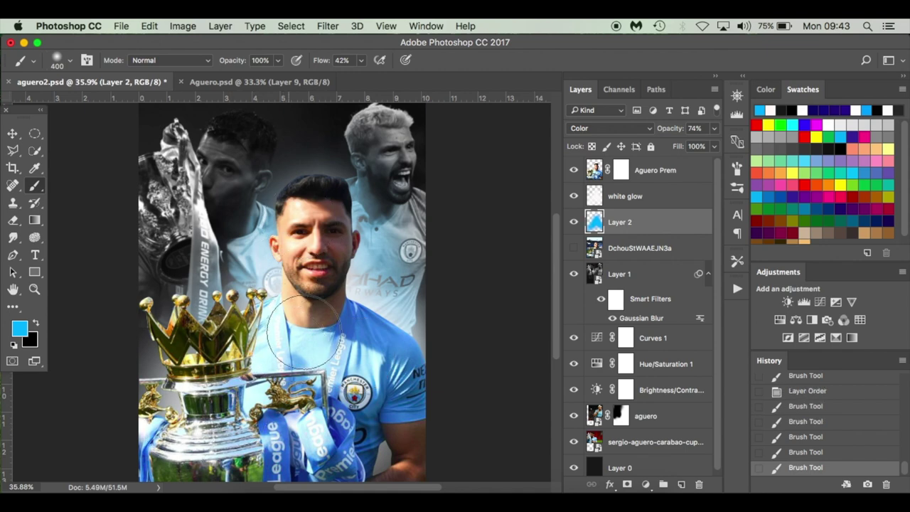
Step: On white glow, set near-white as the background colour and brighten the ETIHAD area and chin
left_click(646, 199)
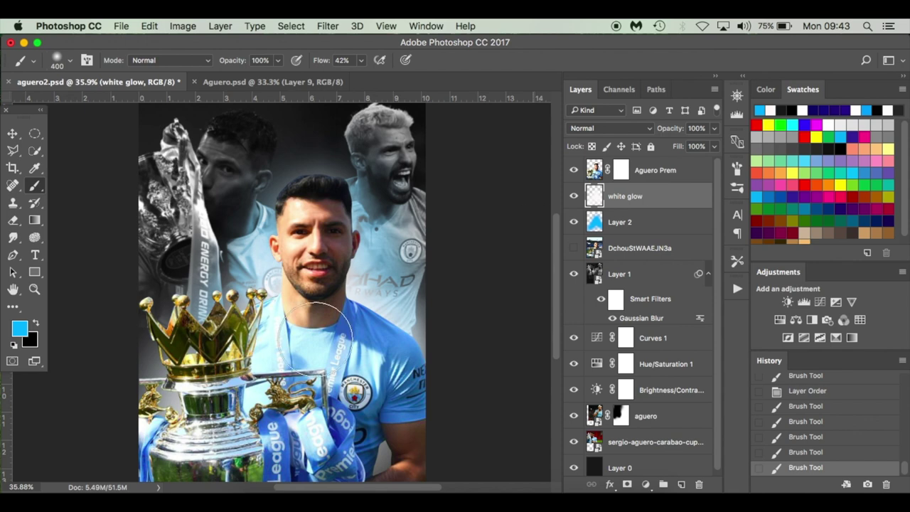
left_click(31, 342)
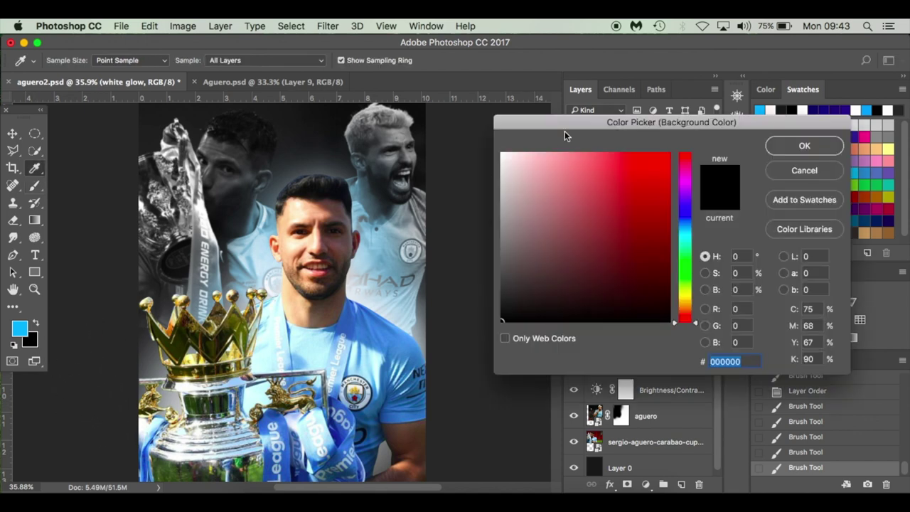
left_click(502, 154)
left_click(806, 146)
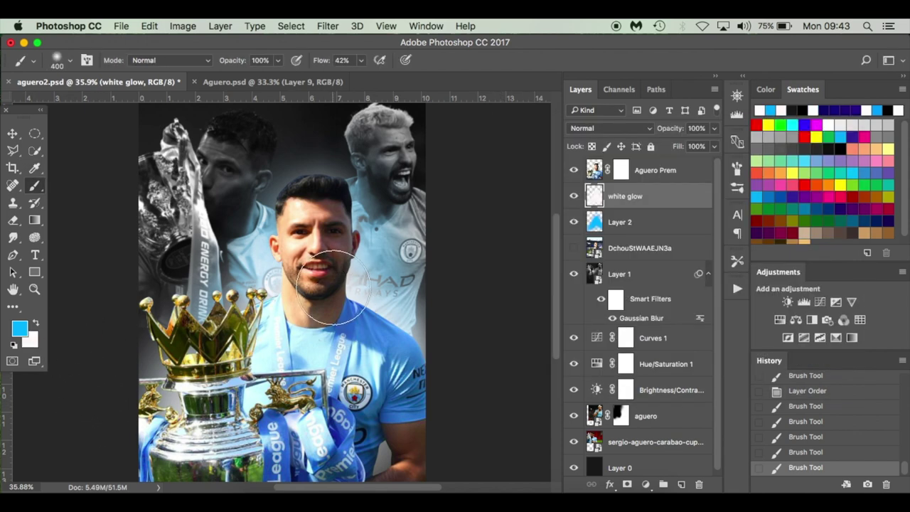
left_click(377, 296)
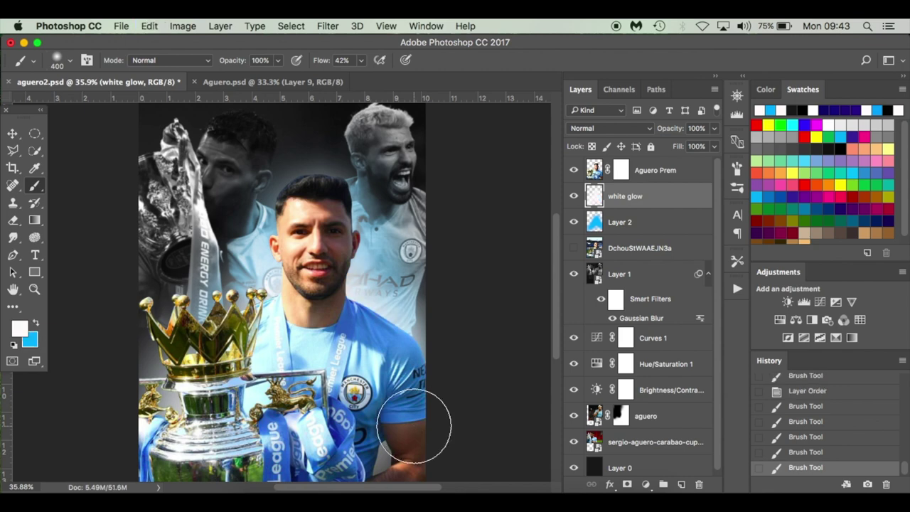
left_click(341, 295)
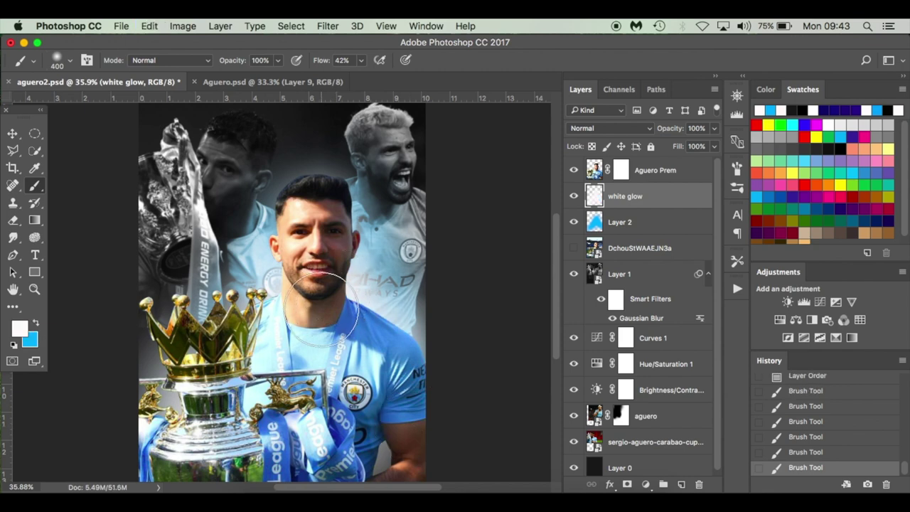
left_click(322, 308)
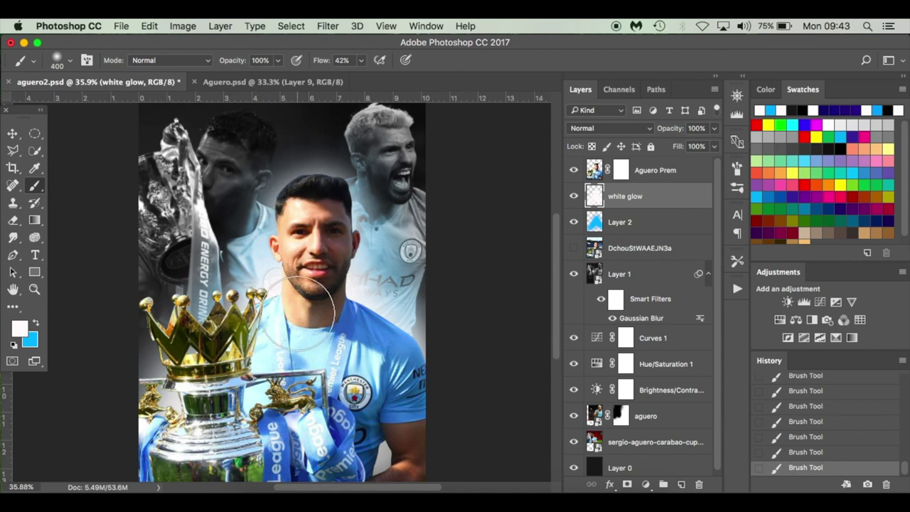
Step: Back on Layer 2, paint bluish glow around Aguero's head and face with a 900 px brush
left_click(629, 222)
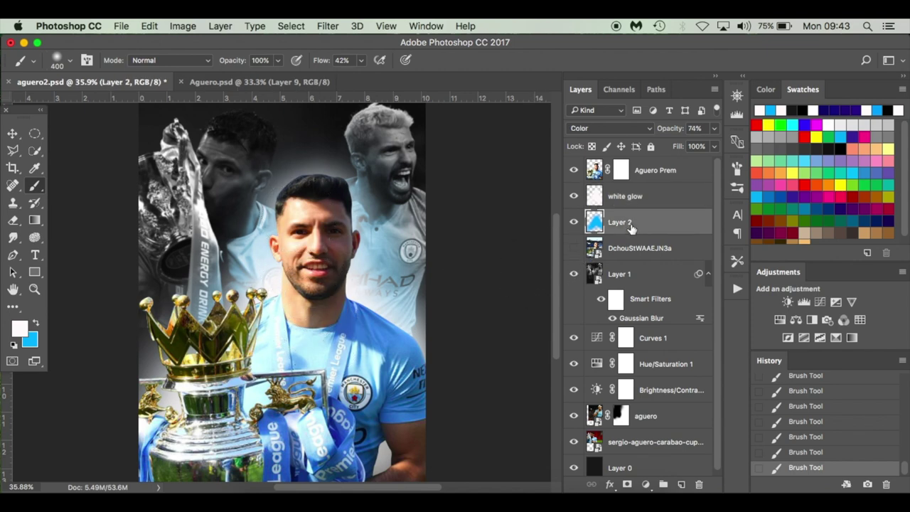
key("x")
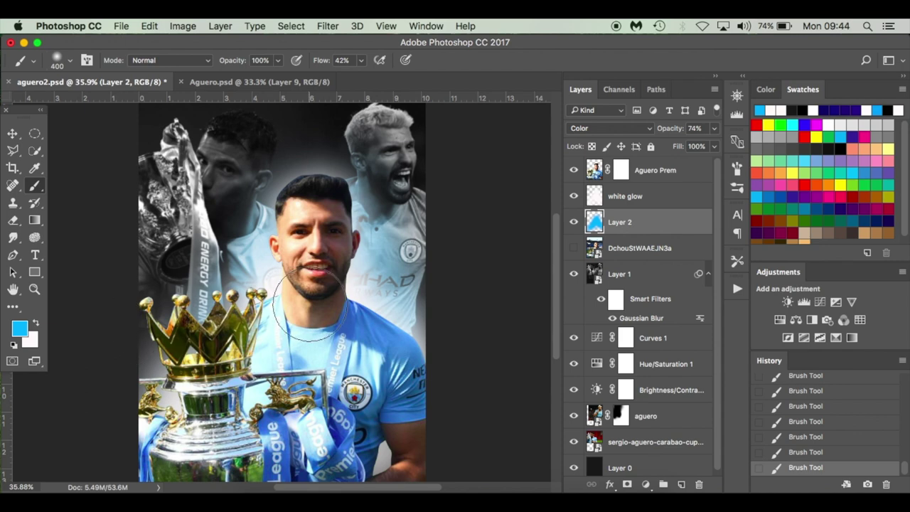
key("bracketright")
key("bracketright")
key("bracketright")
key("bracketright")
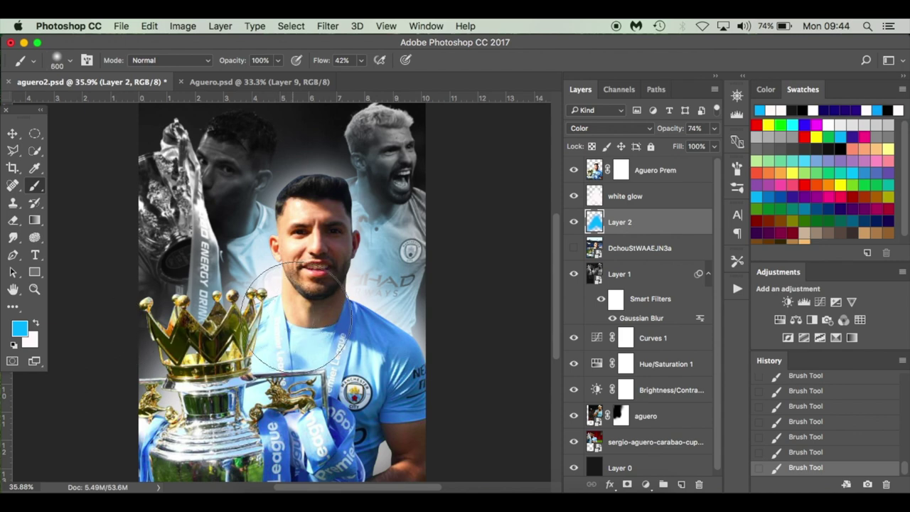
key("bracketright")
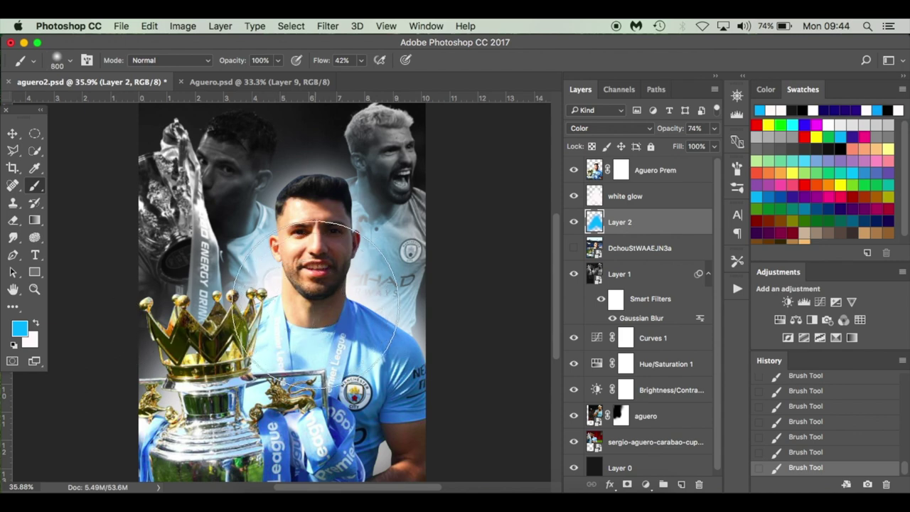
left_click(314, 241)
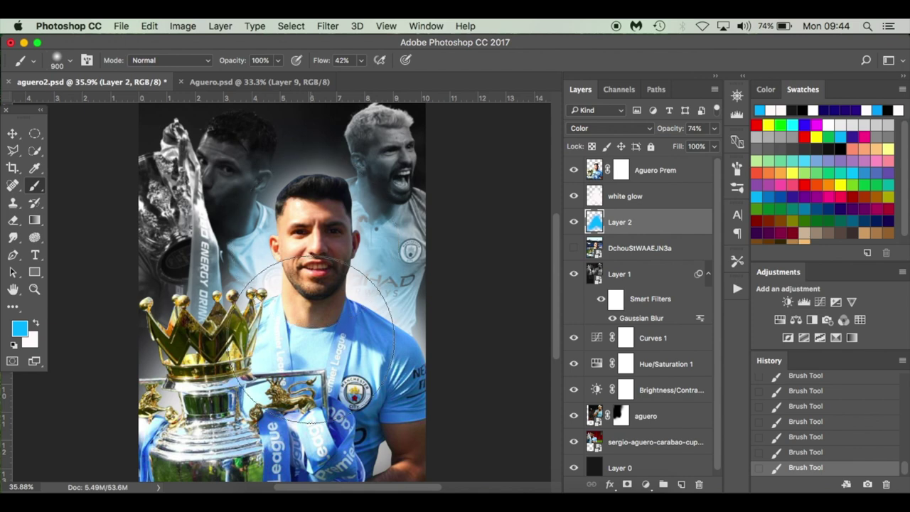
key("bracketleft")
key("bracketleft")
key("bracketleft")
key("bracketleft")
key("bracketleft")
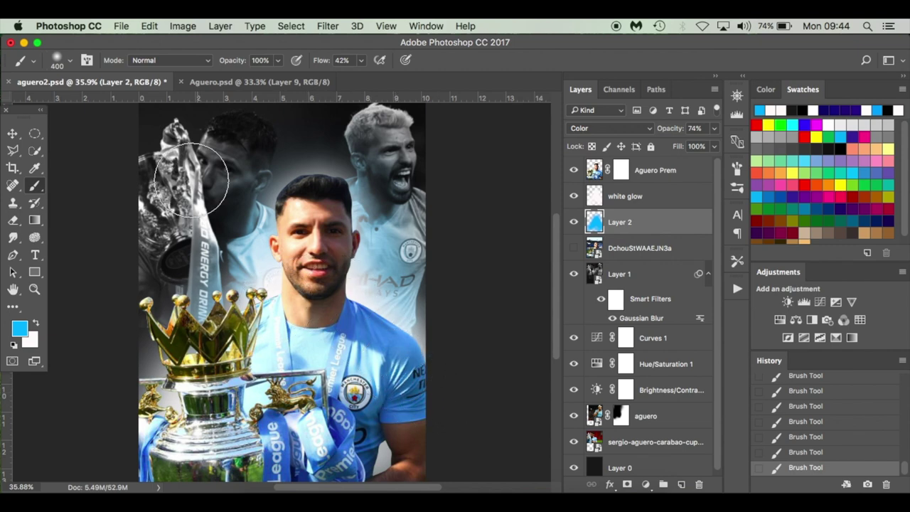
left_click(221, 83)
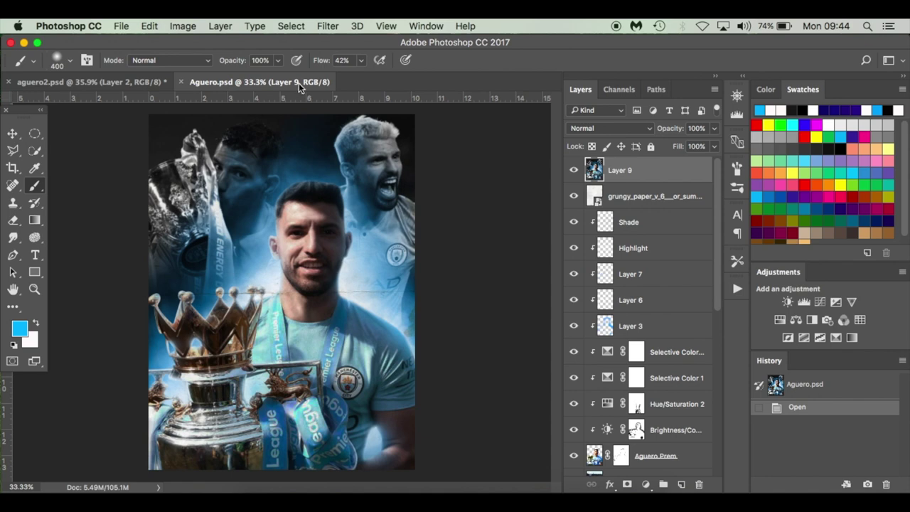
left_click(137, 80)
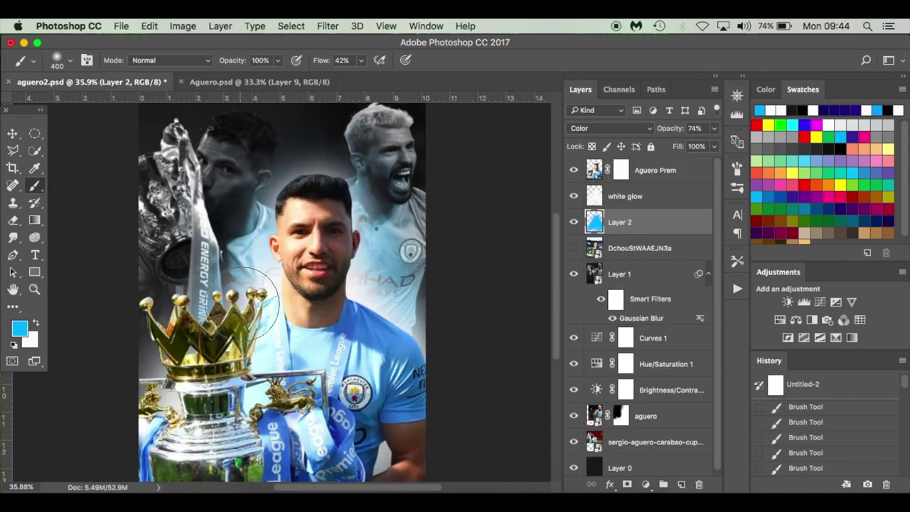
mouse_move(250, 293)
left_mouse_down()
mouse_move(260, 334)
mouse_move(142, 388)
mouse_move(185, 347)
left_mouse_up()
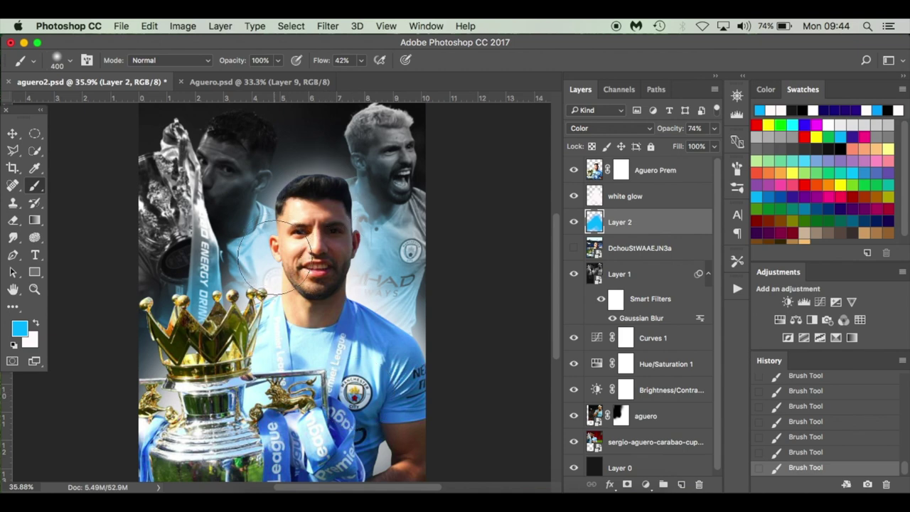
key("v")
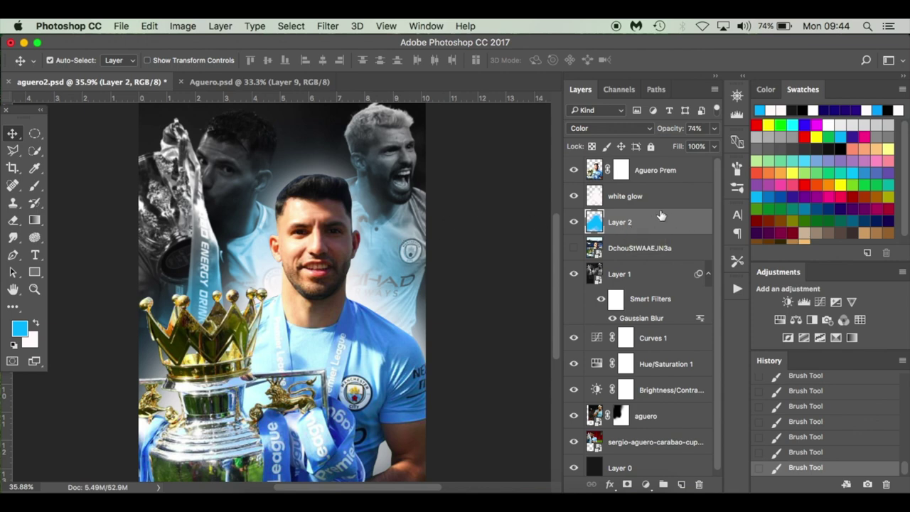
Step: Add a Brightness/Contrast adjustment at brightness -80 clipped to Aguero Prem
left_click(691, 176)
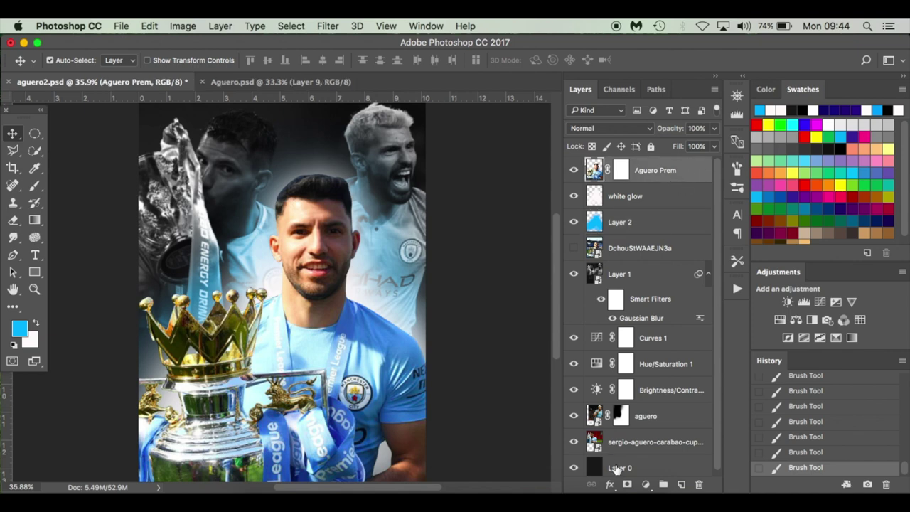
left_click(646, 484)
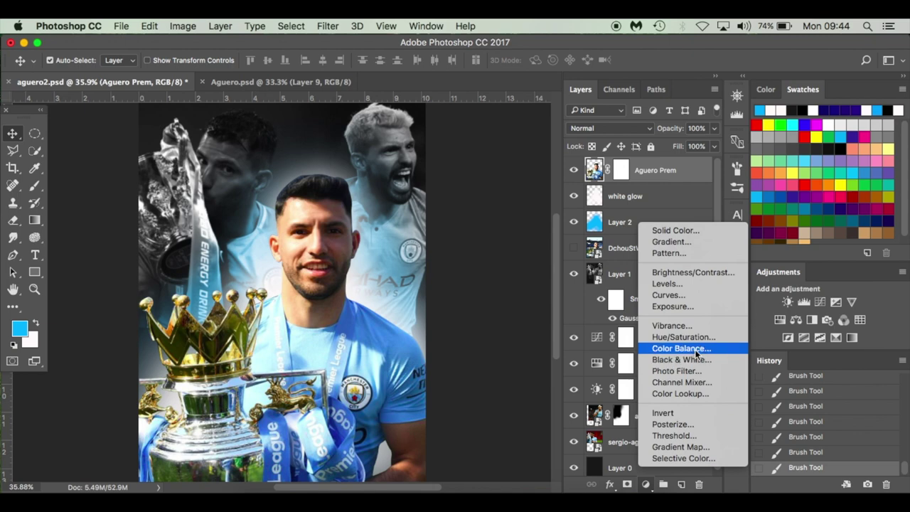
left_click(711, 274)
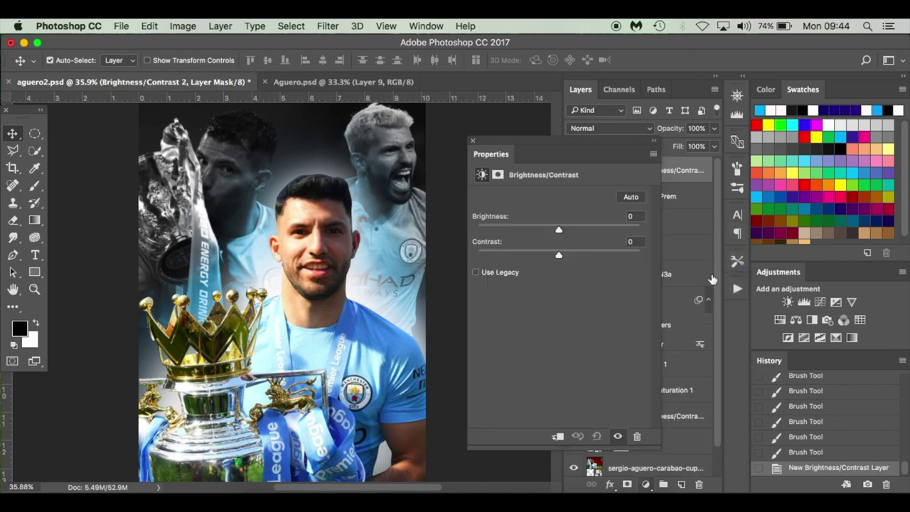
left_click_drag(536, 231, 515, 226)
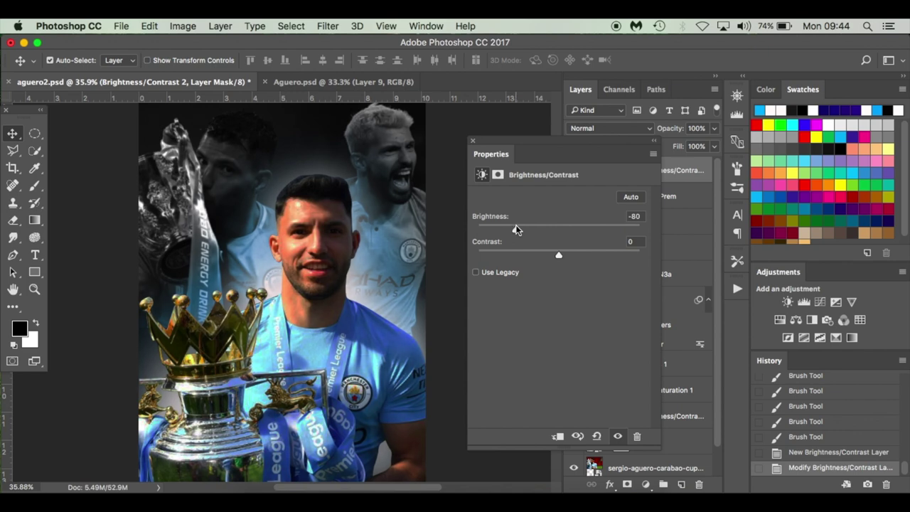
left_click(557, 436)
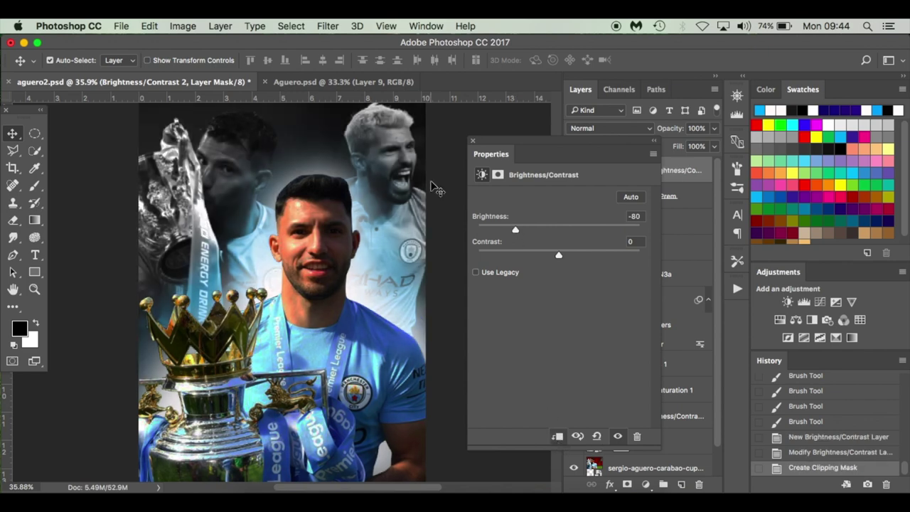
left_click(473, 140)
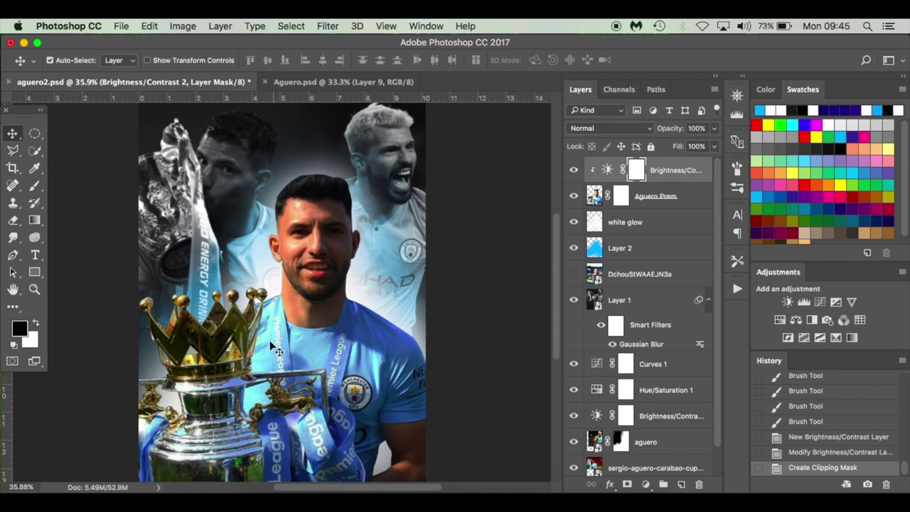
Step: Set an 80 px brush at about 5% flow and zoom in on Aguero's face
key("b")
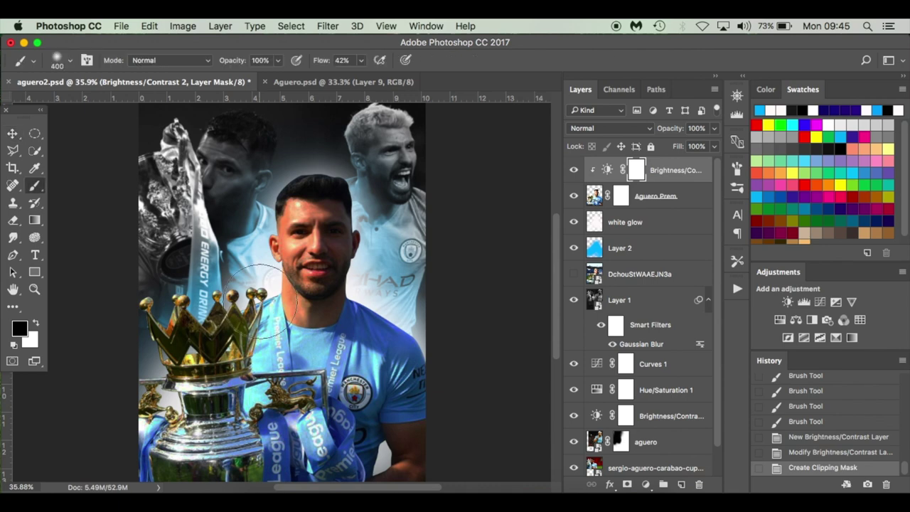
key("bracketleft")
key("bracketleft")
key("bracketleft")
key("bracketleft")
key("bracketleft")
key("bracketleft")
key("bracketleft")
key("bracketleft")
key("bracketleft")
mouse_move(273, 229)
left_mouse_down()
mouse_move(285, 286)
mouse_move(284, 195)
left_mouse_up()
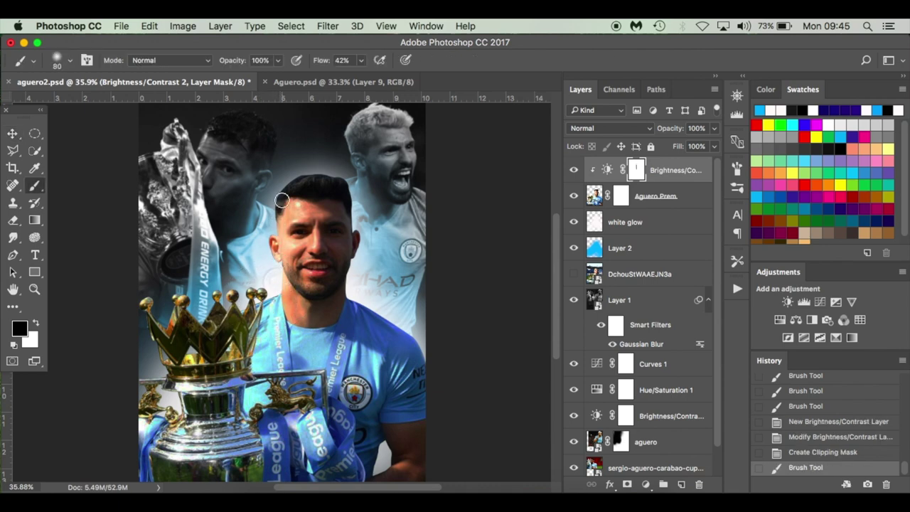
key("super+z")
left_click_drag(324, 63, 304, 64)
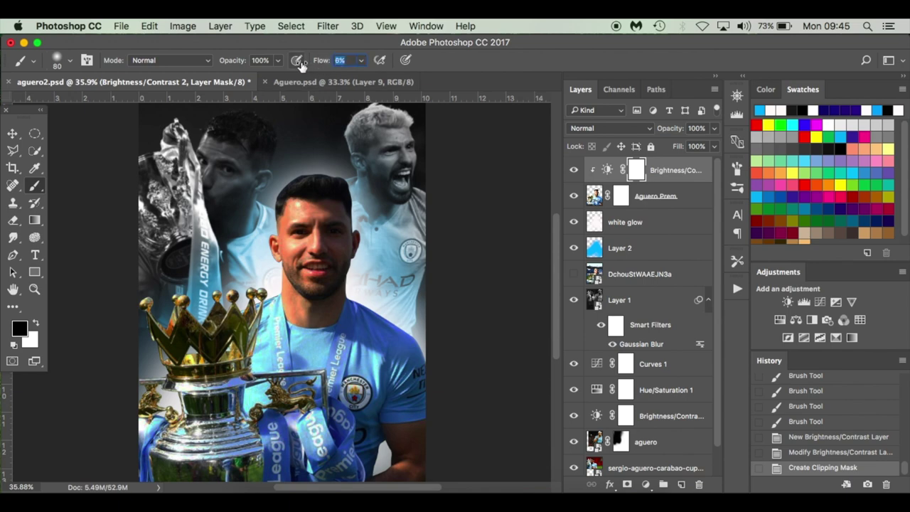
key("Return")
scroll(268, 201, "up", 5)
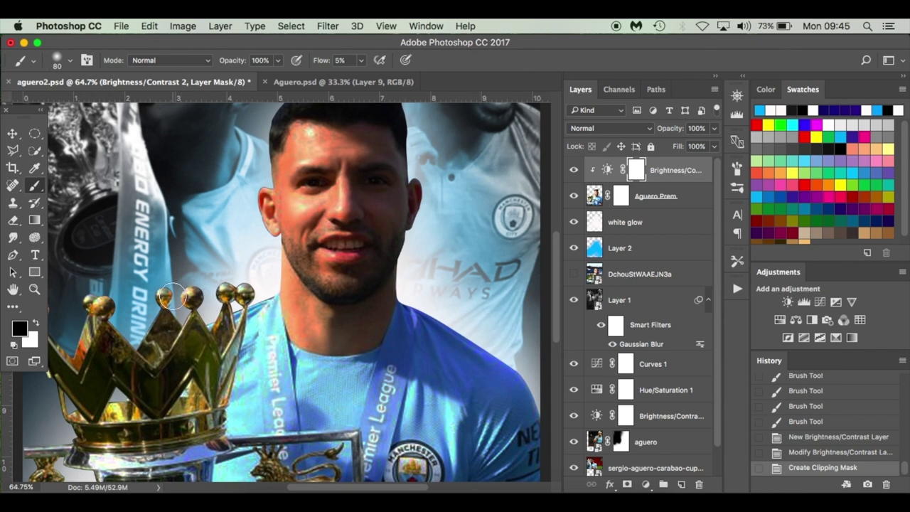
Step: Paint the Brightness/Contrast mask over the crown, face, neck, chest and shirt
left_click(119, 320)
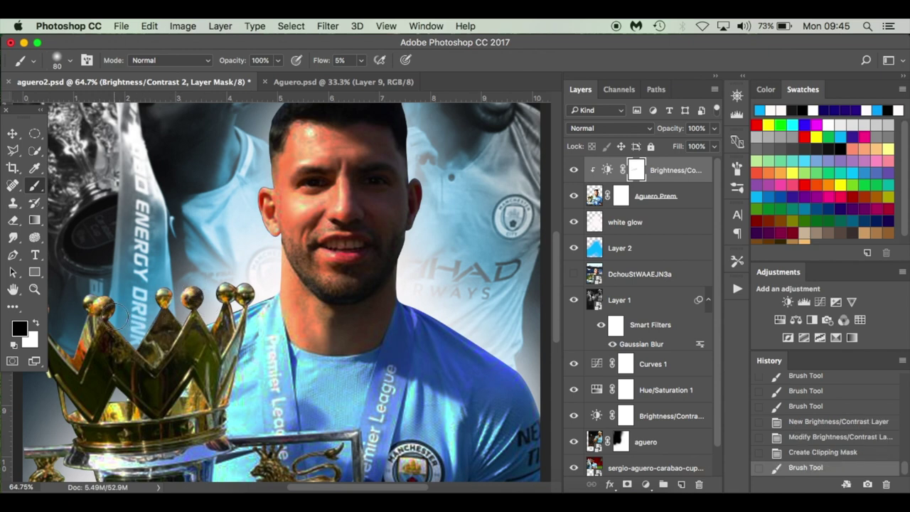
scroll(142, 317, "left", 5)
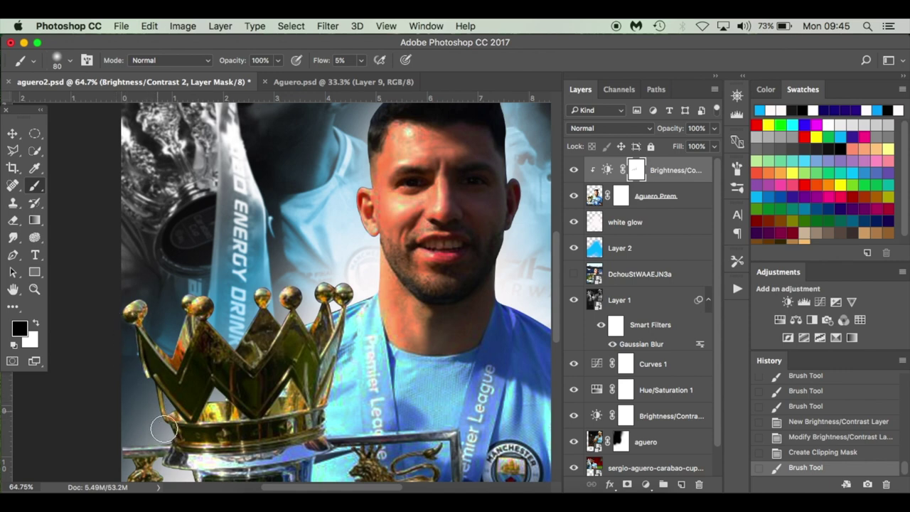
left_click(275, 308)
left_click(313, 299)
left_click(368, 280)
key("bracketleft")
key("bracketleft")
key("bracketleft")
key("bracketleft")
scroll(427, 256, "up", 3)
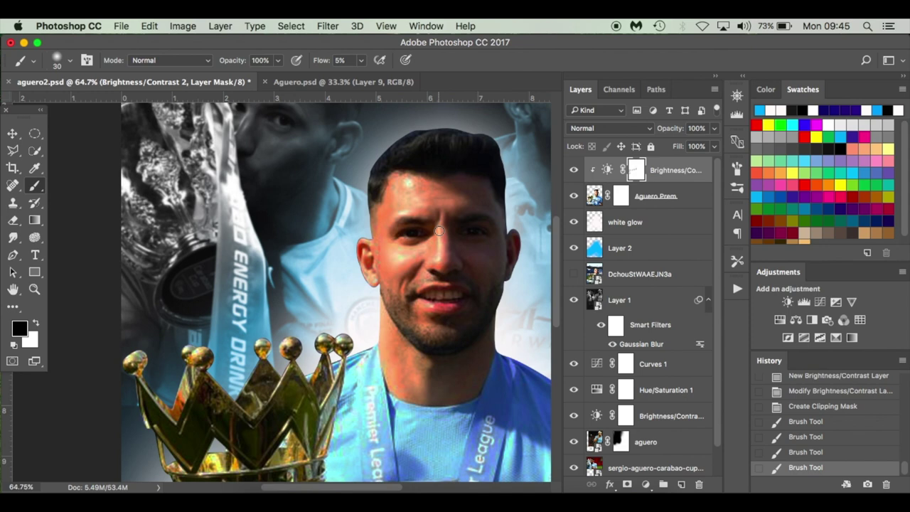
left_click(424, 284)
left_click(398, 324)
key("bracketright")
key("bracketright")
key("bracketright")
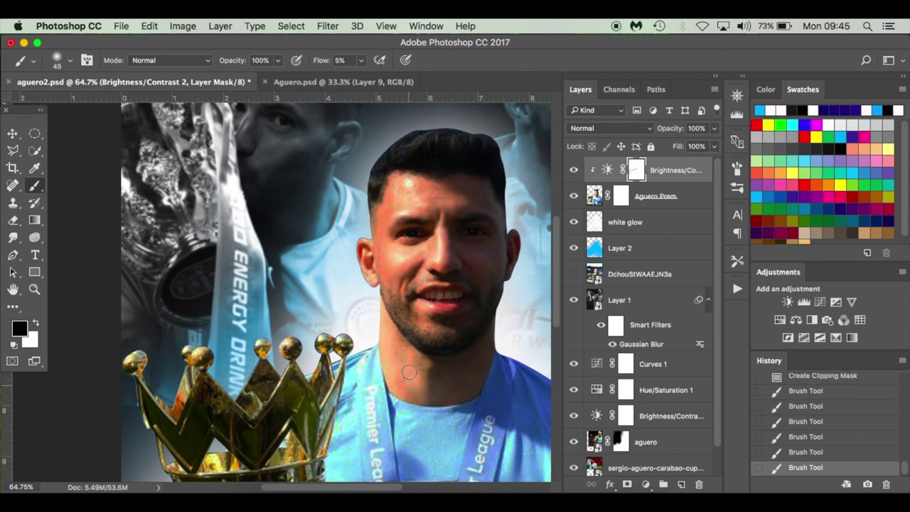
key("bracketright")
key("bracketright")
key("bracketright")
key("bracketright")
scroll(409, 355, "down", 3)
left_click(362, 311)
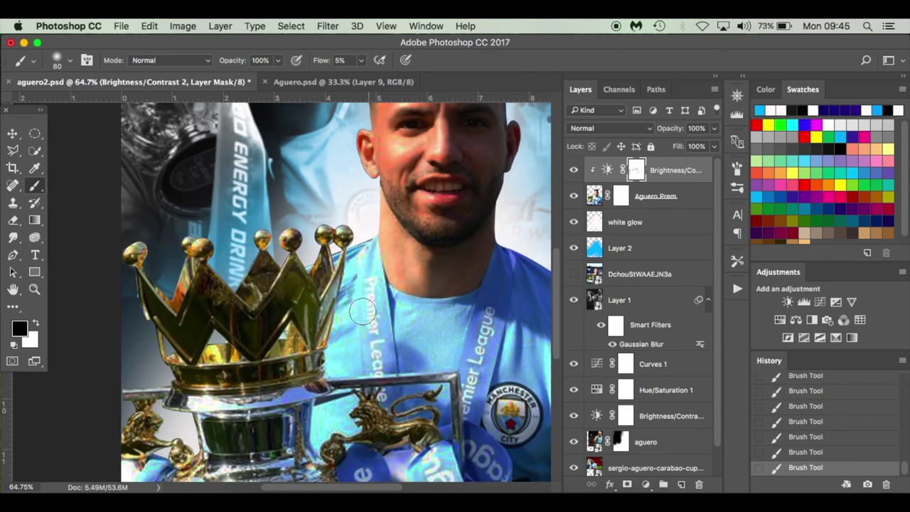
key("bracketleft")
key("bracketleft")
key("bracketleft")
key("bracketleft")
key("bracketleft")
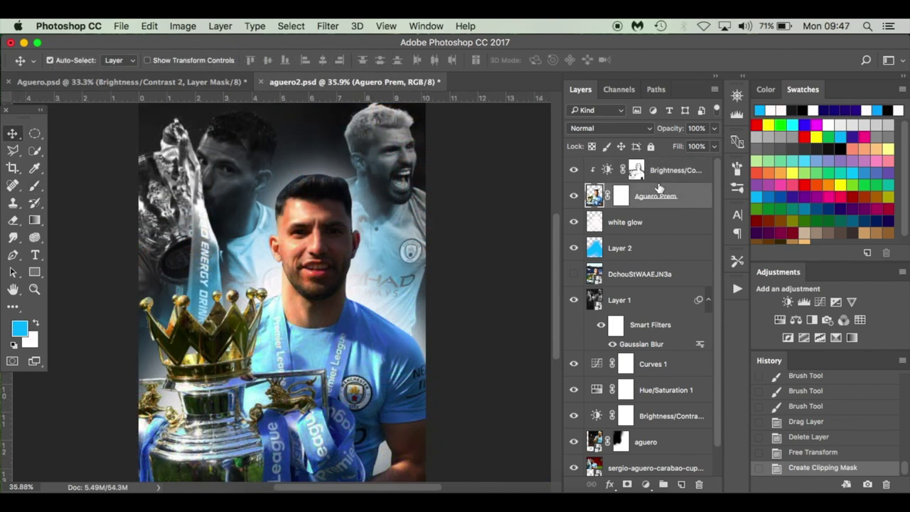
left_click(687, 178)
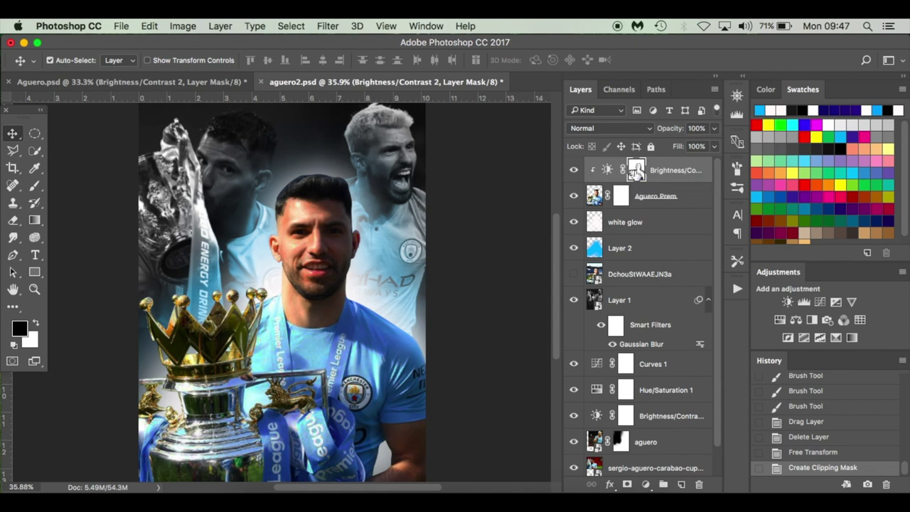
key("super+plus")
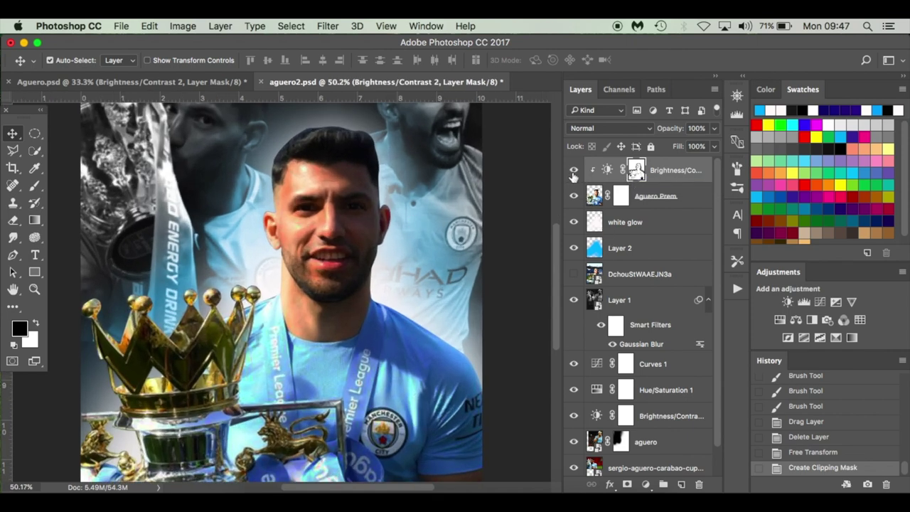
left_click(574, 171)
left_click(573, 171)
scroll(384, 320, "down", 3)
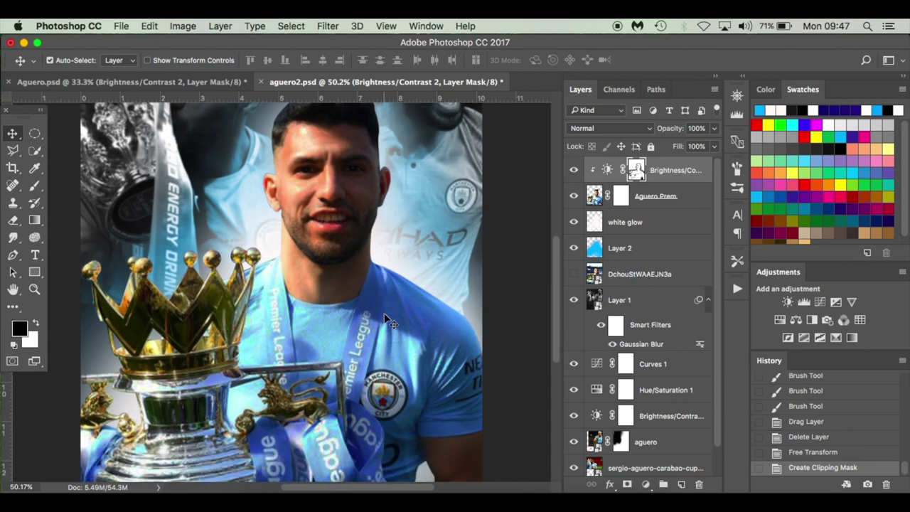
double_click(606, 178)
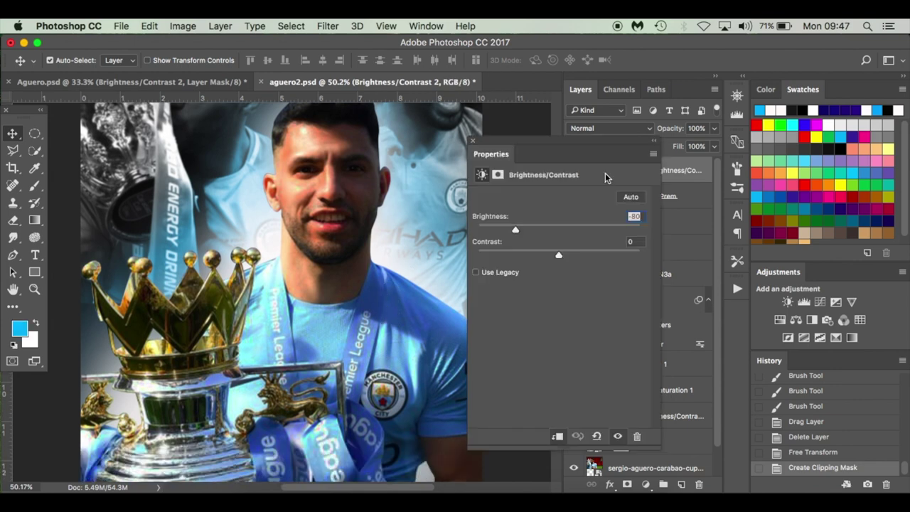
left_click(474, 142)
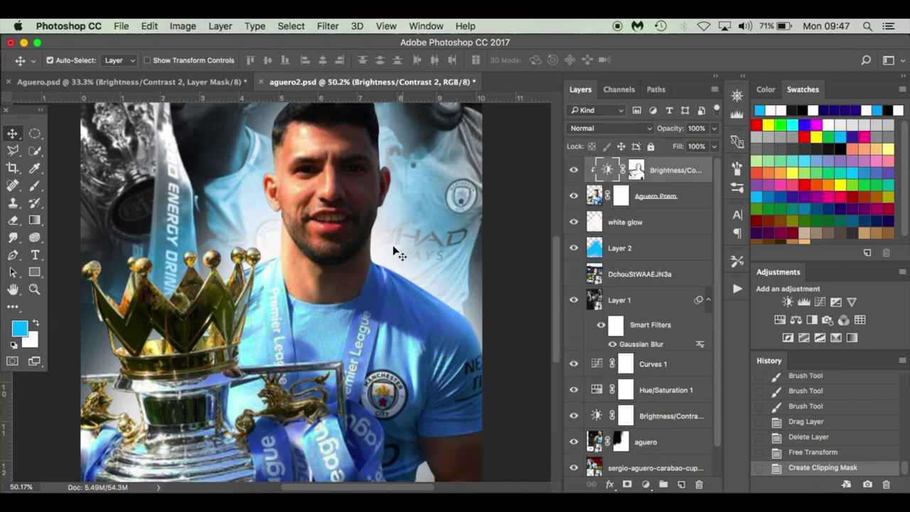
scroll(420, 298, "down", 5)
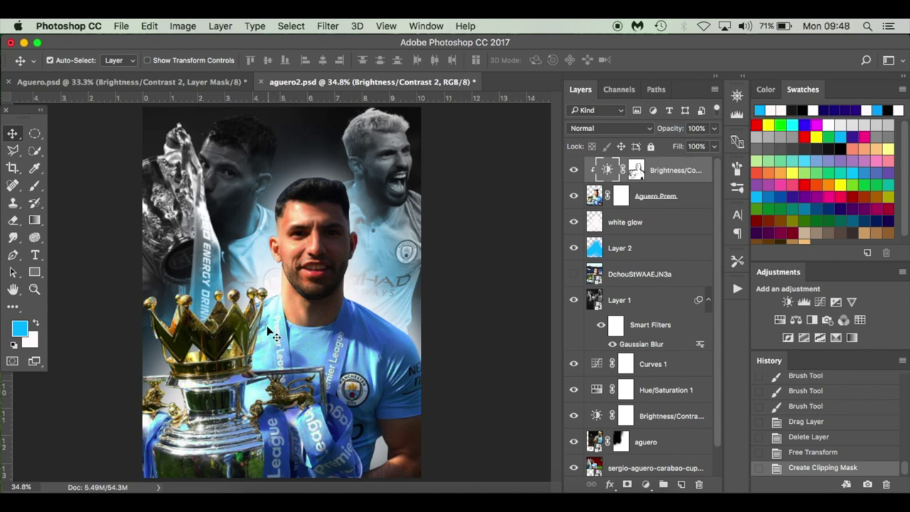
left_click(574, 172)
left_click(574, 172)
left_click(575, 172)
left_click(575, 172)
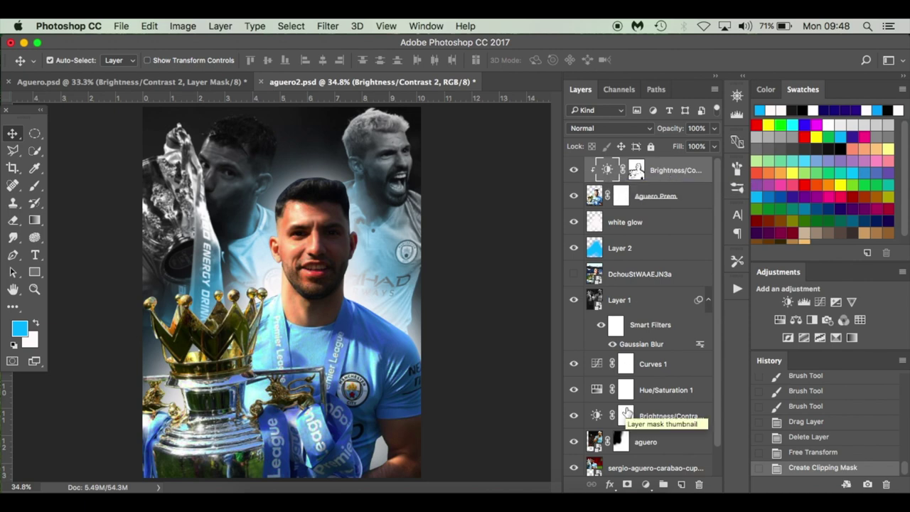
Step: Add a Hue/Saturation adjustment at saturation -50 clipped to the Aguero layer
left_click(645, 484)
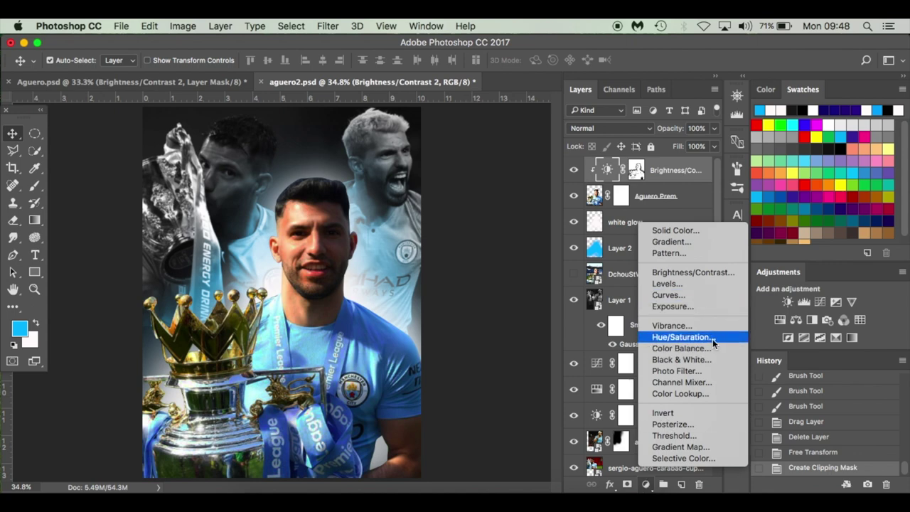
left_click(712, 338)
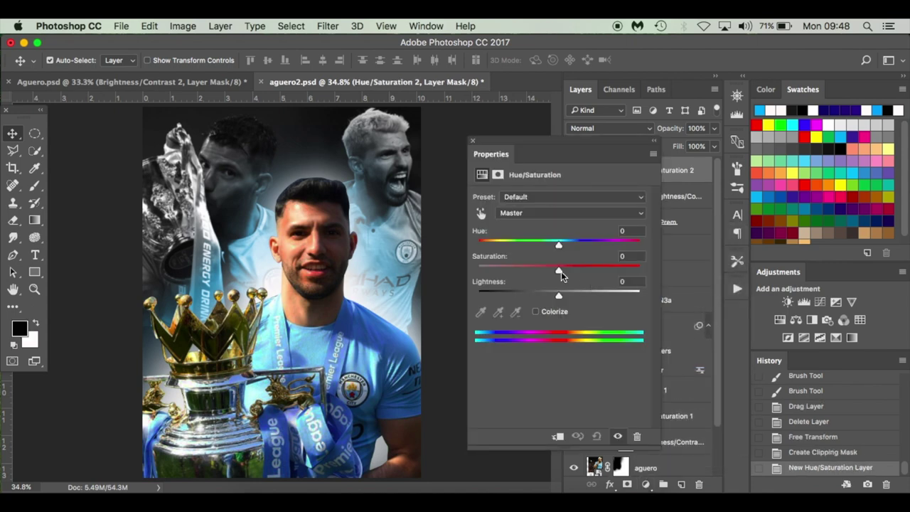
left_click_drag(558, 273, 518, 268)
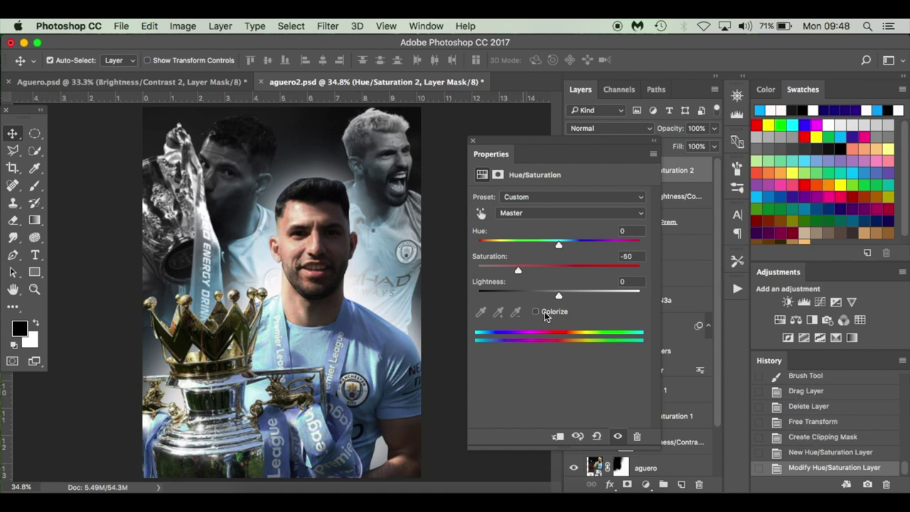
left_click(558, 437)
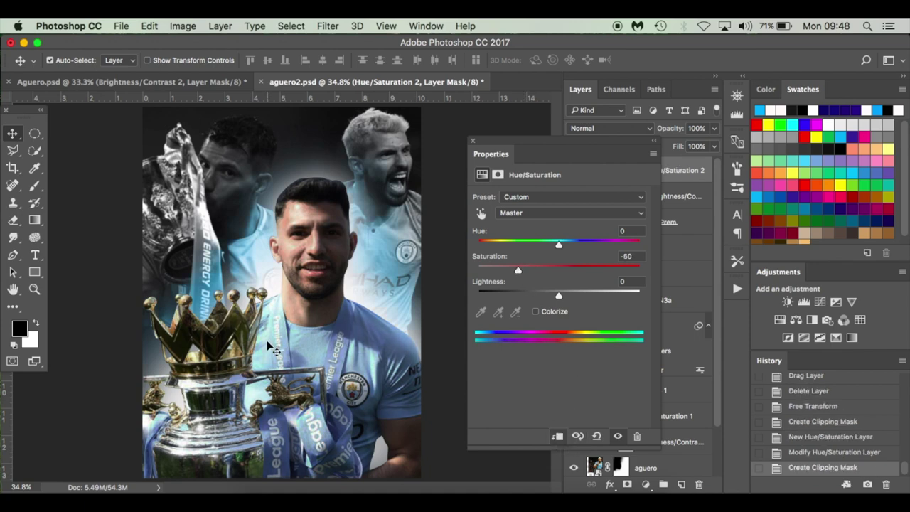
left_click(473, 140)
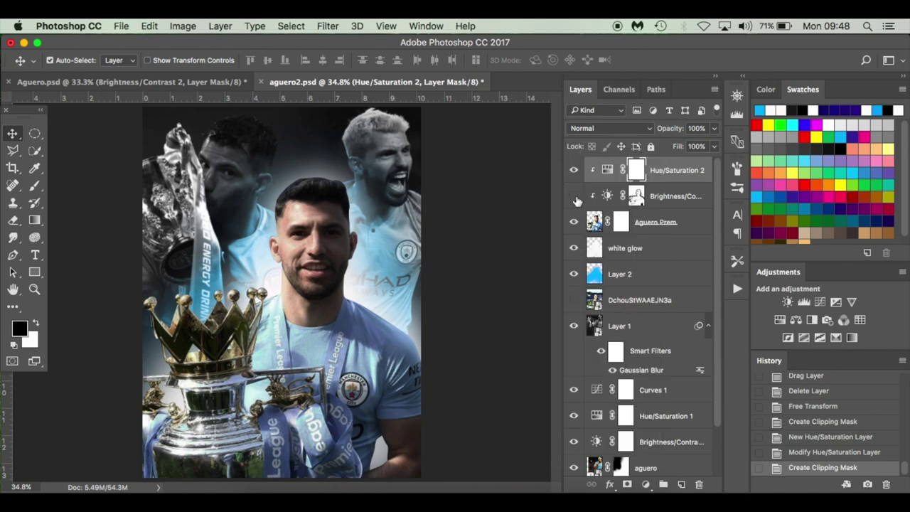
Step: Toggle the Brightness/Contrast adjustment's visibility to compare before and after
left_click(576, 198)
left_click(576, 198)
left_click(576, 197)
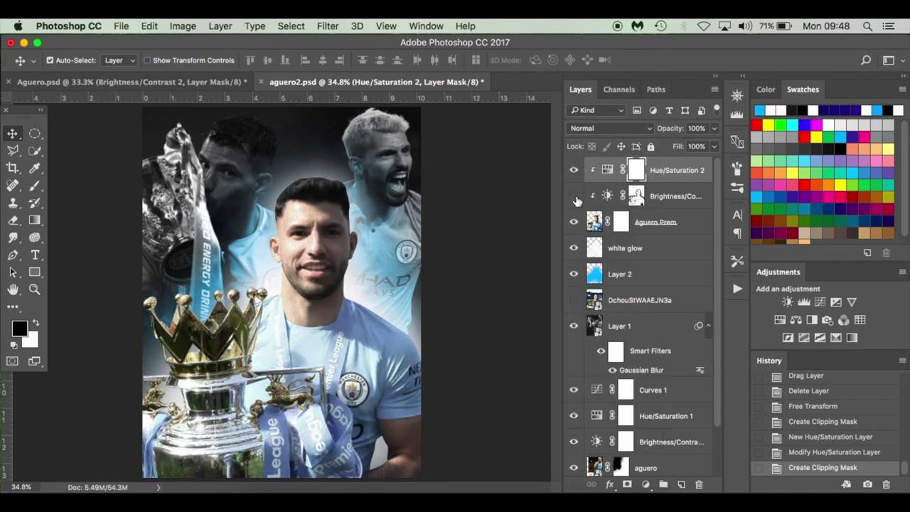
left_click(576, 197)
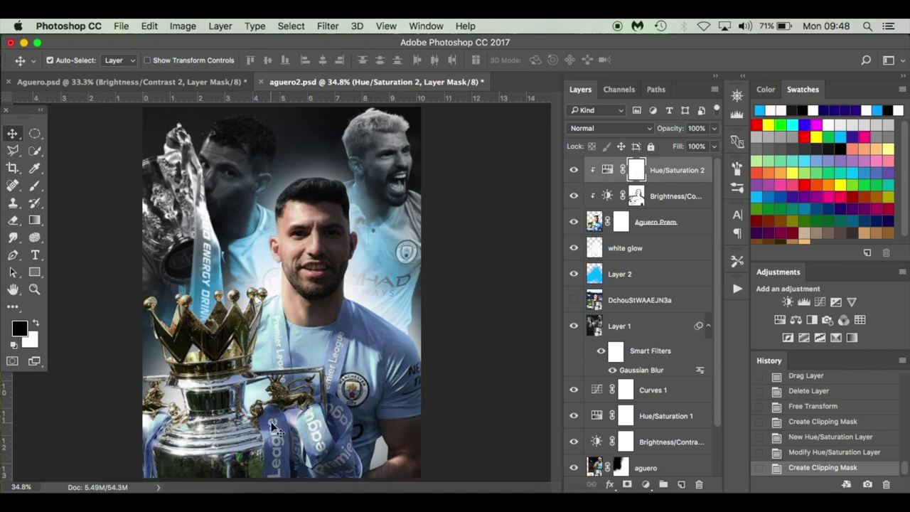
Step: Paint the Hue/Saturation 2 mask to restore blue near the trophy, its ribbon and the lanyard
key("b")
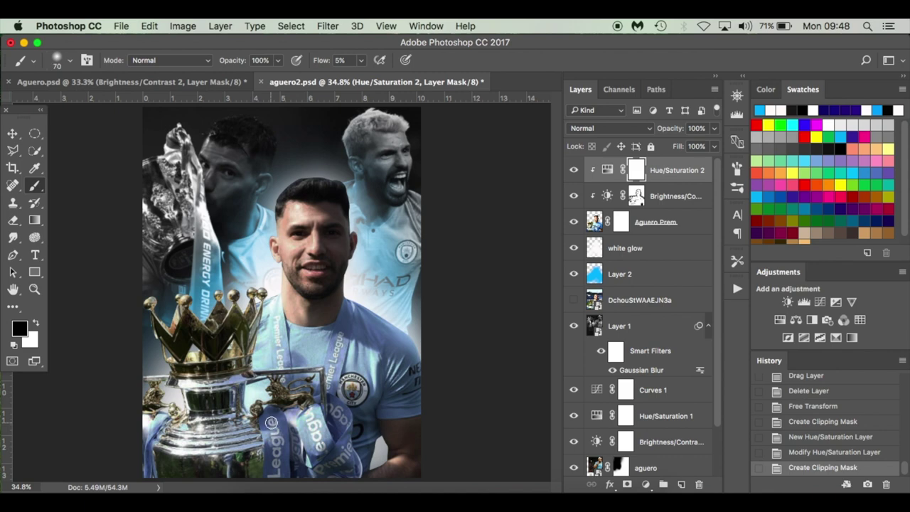
key("bracketright")
left_click_drag(235, 408, 251, 400)
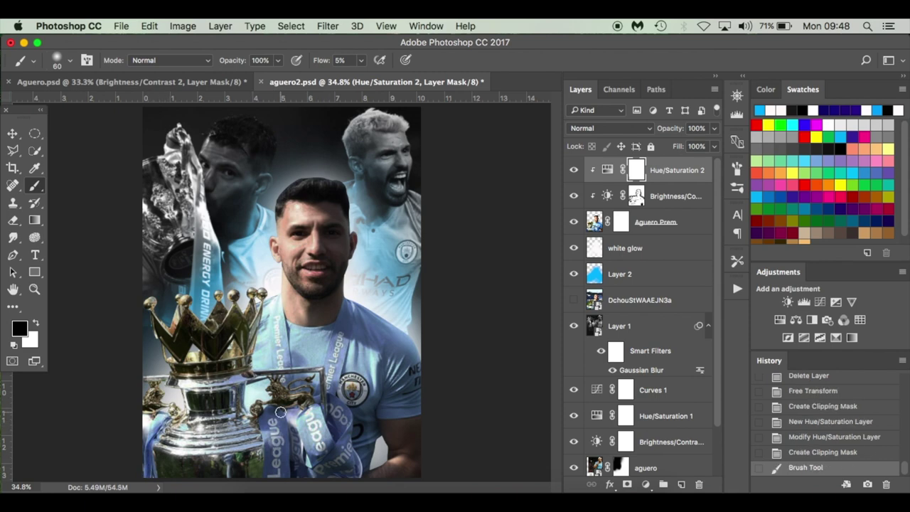
key("bracketright")
key("bracketright")
key("bracketright")
left_click_drag(272, 427, 281, 476)
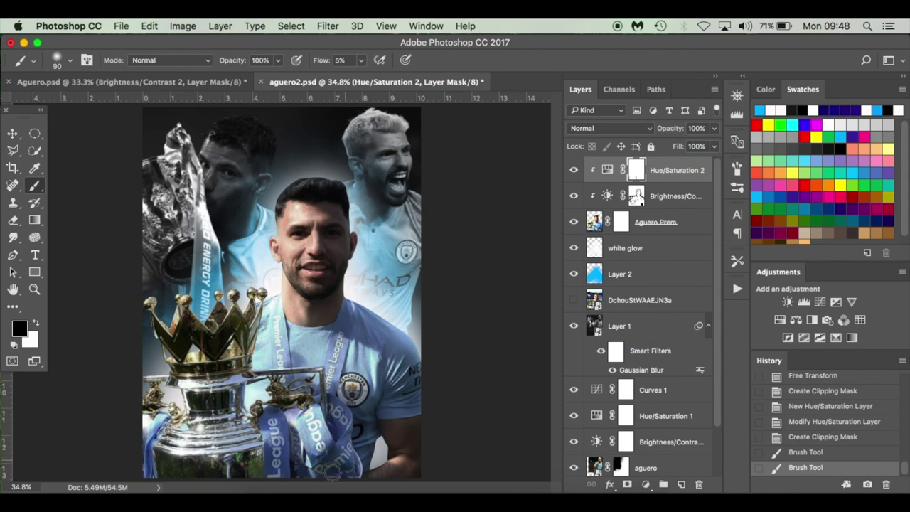
mouse_move(315, 427)
left_mouse_down()
mouse_move(334, 453)
mouse_move(334, 413)
left_mouse_up()
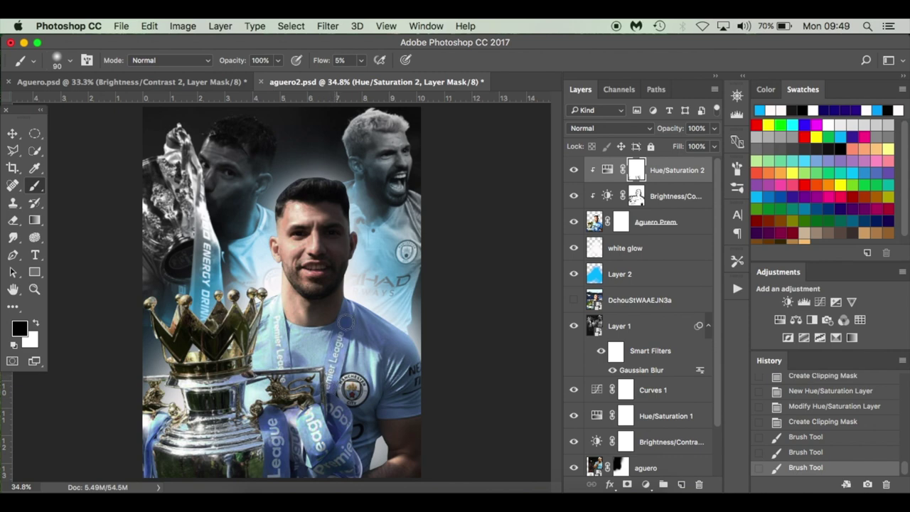
left_click_drag(337, 364, 346, 317)
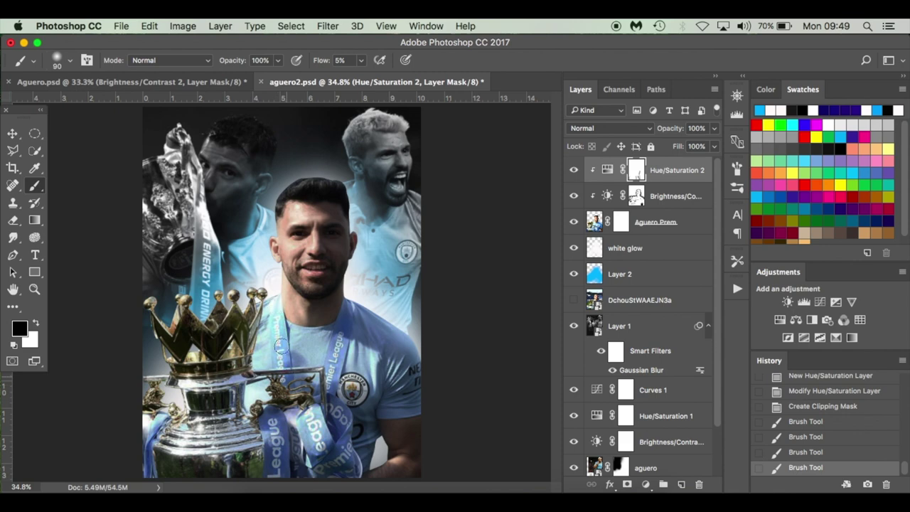
Step: Restore colour on the bottom ribbon and trophy top, then toggle Hue/Saturation 2 to compare
left_click_drag(287, 398, 311, 398)
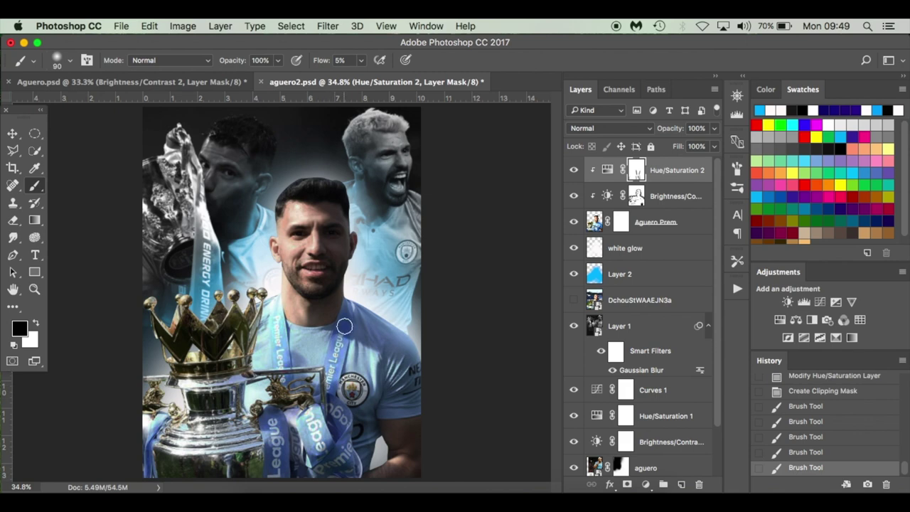
left_click_drag(344, 325, 324, 409)
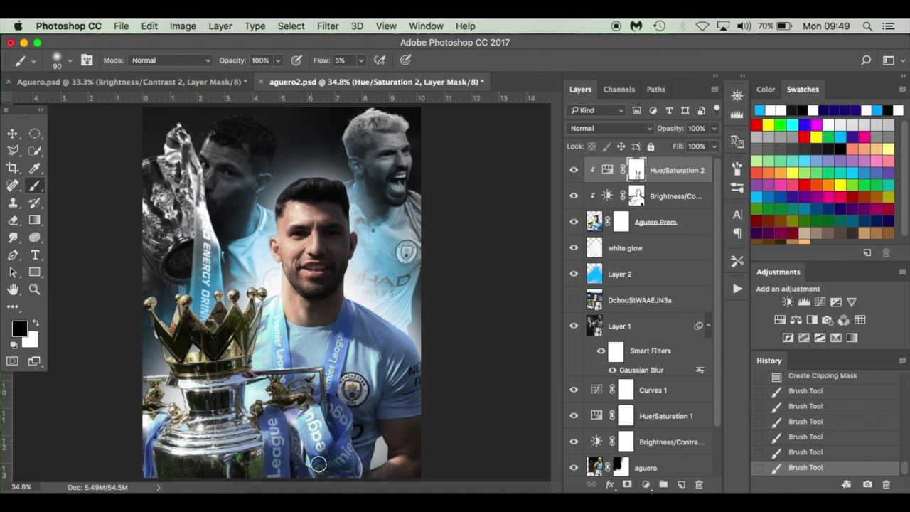
left_click_drag(342, 476, 313, 472)
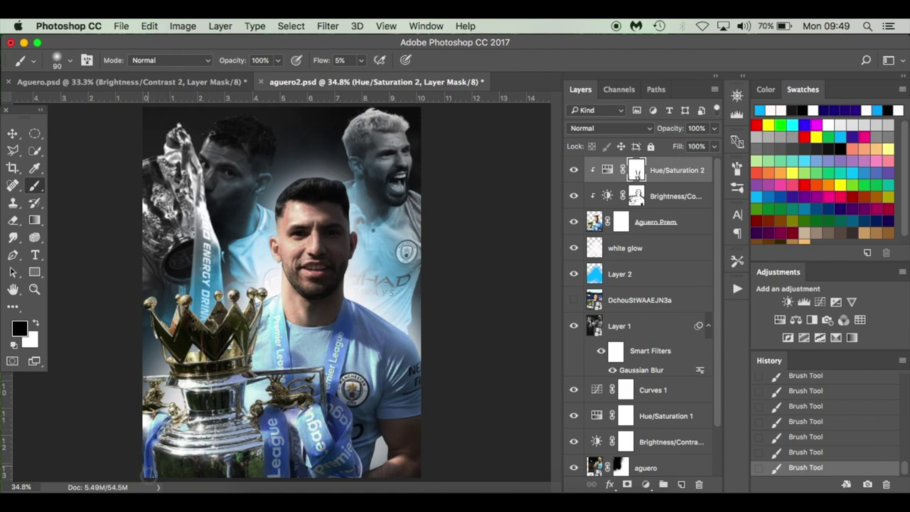
left_click(164, 423)
left_click(574, 170)
left_click(574, 170)
Step: Add a Selective Color adjustment clipped to the portrait, nudge its Yellows sliders and compare it on and off
left_click(645, 484)
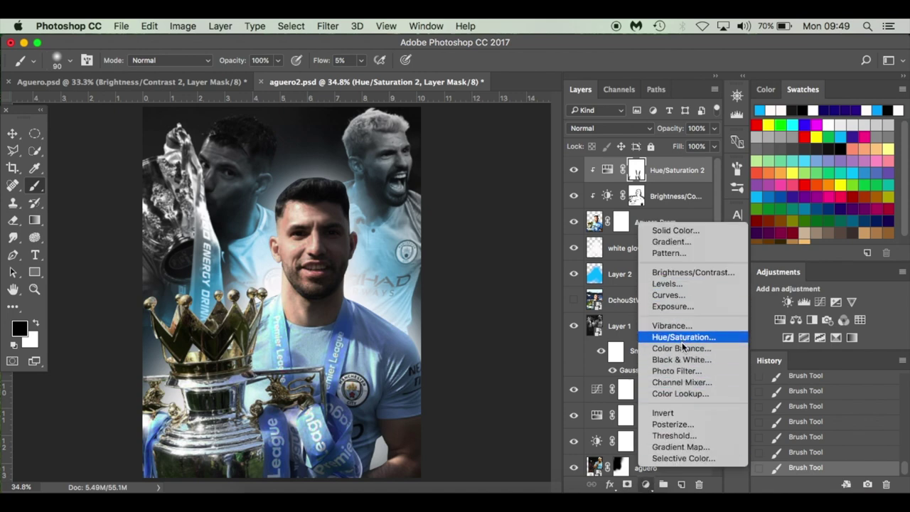
left_click(701, 461)
left_click(557, 436)
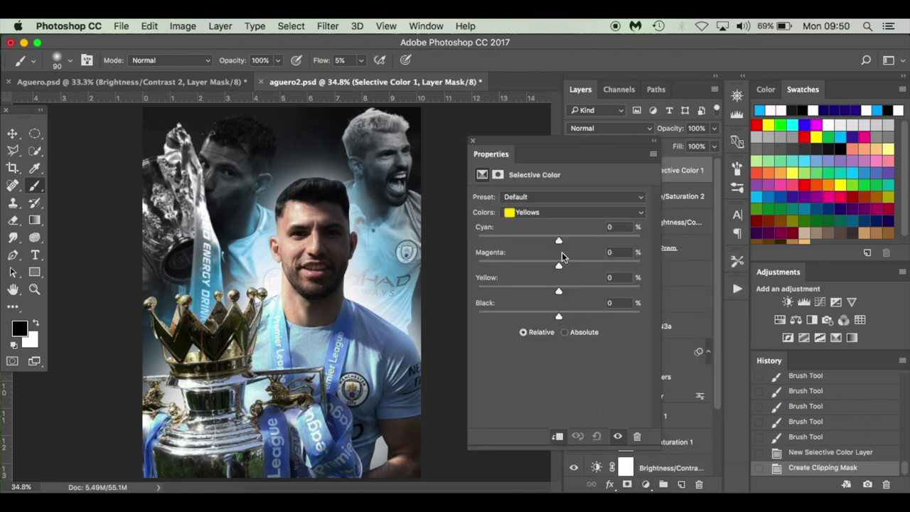
left_click(561, 212)
left_click(561, 212)
left_click_drag(559, 241, 505, 240)
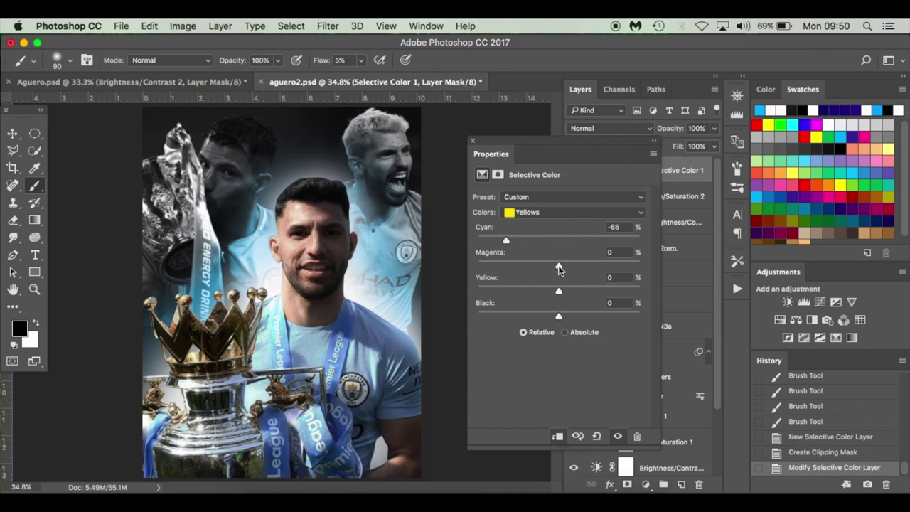
left_click_drag(558, 265, 562, 264)
left_click_drag(558, 295, 565, 295)
left_click_drag(559, 316, 543, 319)
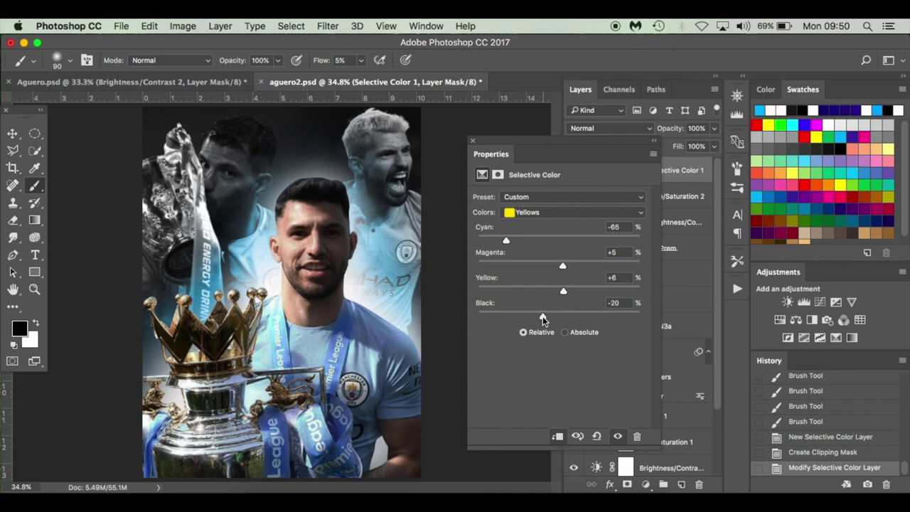
left_click(618, 437)
left_click(620, 436)
Step: Set the Cyans range to Cyan +30, Magenta +66, Yellow -50, Black -10
left_click(561, 214)
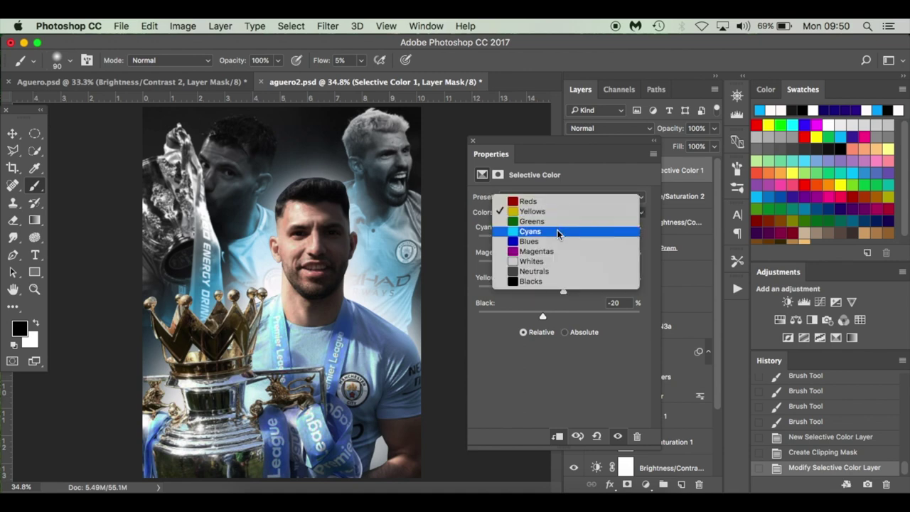
left_click(558, 233)
left_click_drag(561, 239, 582, 238)
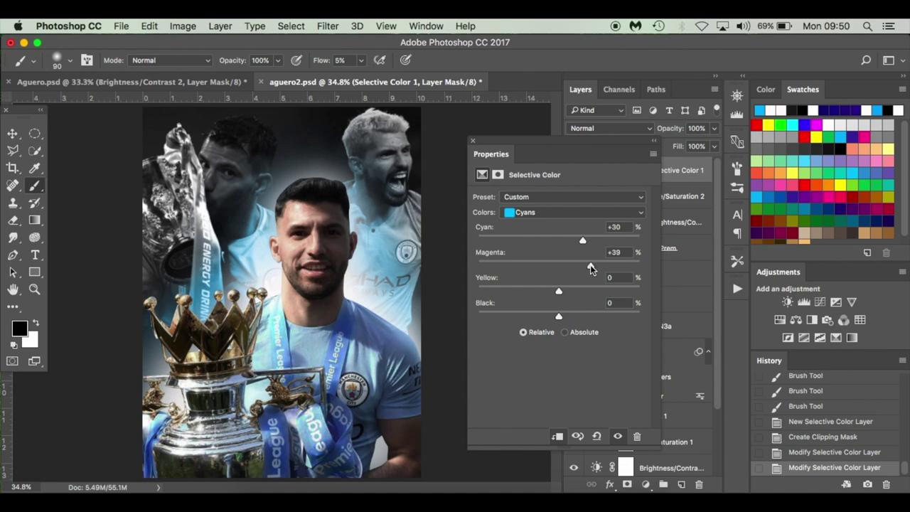
left_click_drag(595, 267, 612, 268)
left_click_drag(559, 294, 519, 289)
left_click_drag(559, 320, 550, 317)
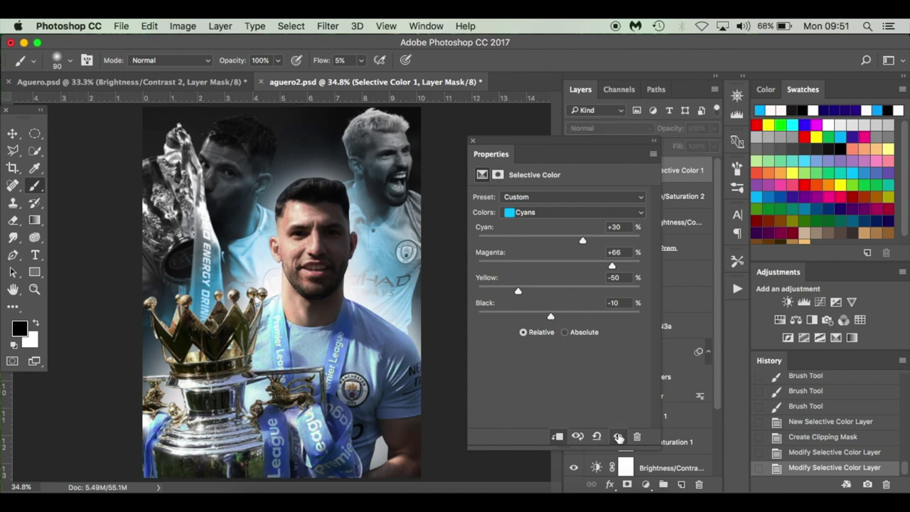
left_click(474, 143)
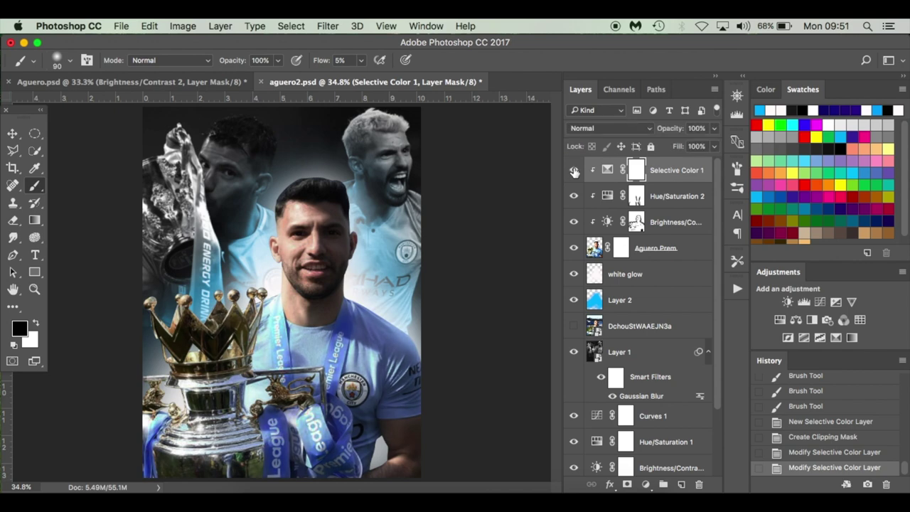
Step: Add Selective Color 2 with Yellows at Cyan -100 and slight Magenta, Yellow and Black tweaks
left_click(645, 485)
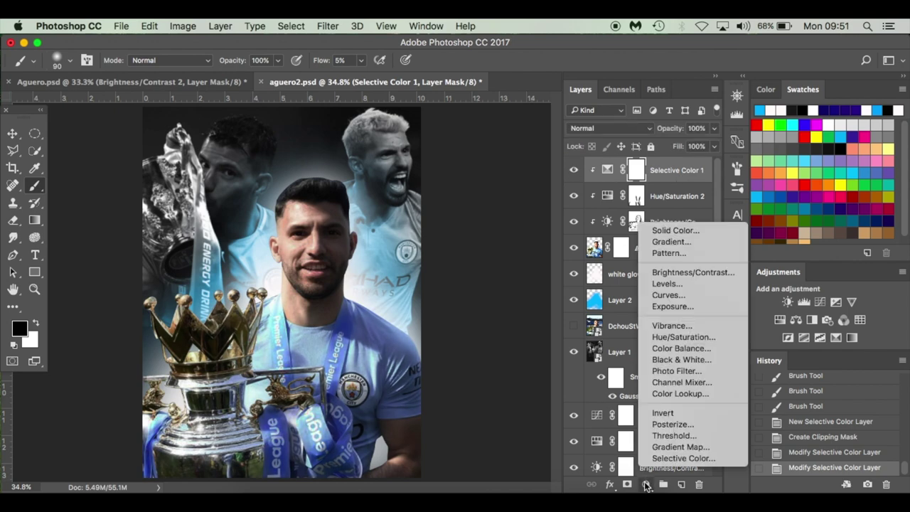
left_click(667, 458)
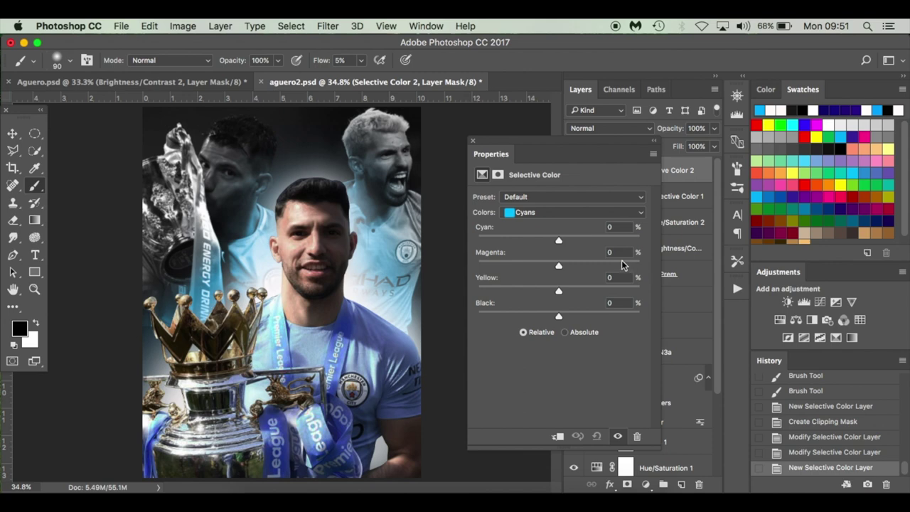
left_click(598, 212)
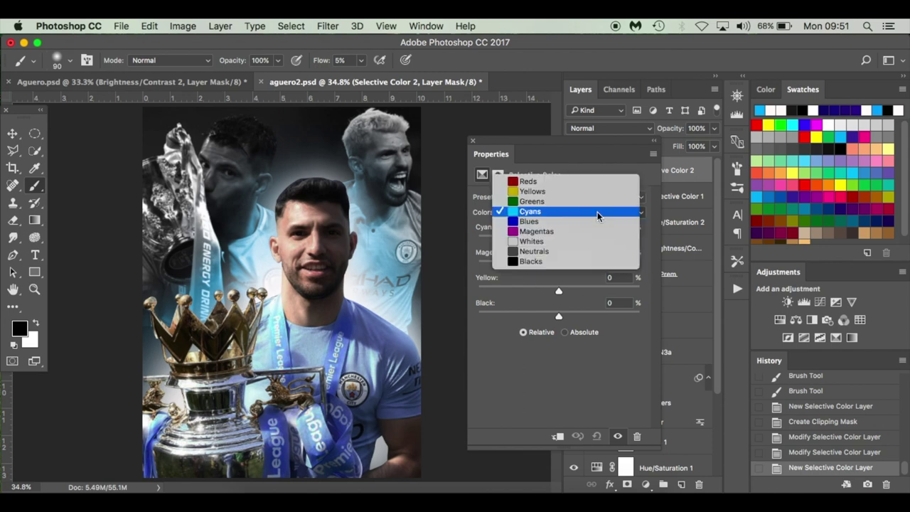
left_click(576, 191)
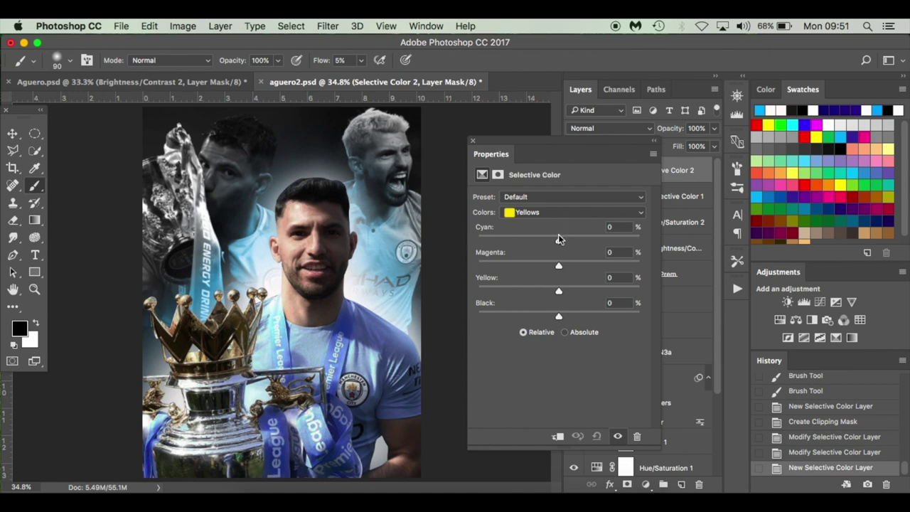
left_click_drag(559, 243, 466, 244)
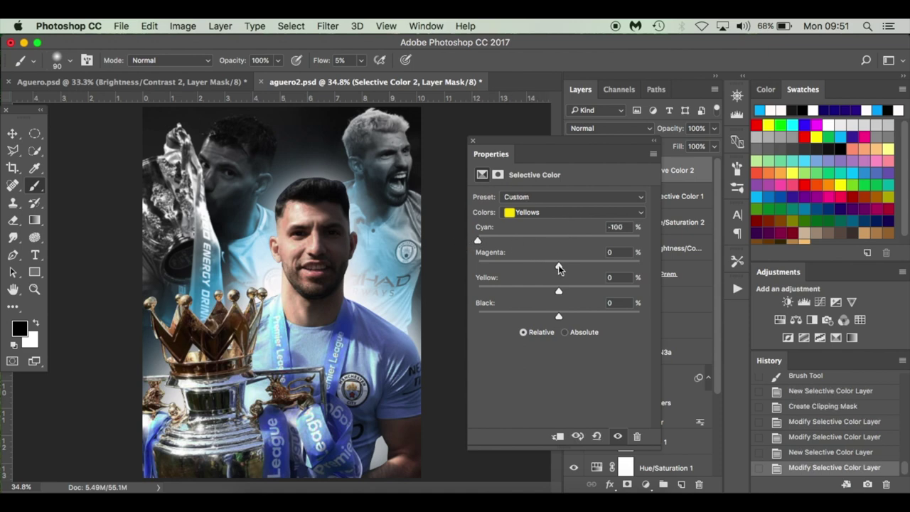
left_click_drag(559, 265, 561, 291)
left_click_drag(564, 292, 543, 318)
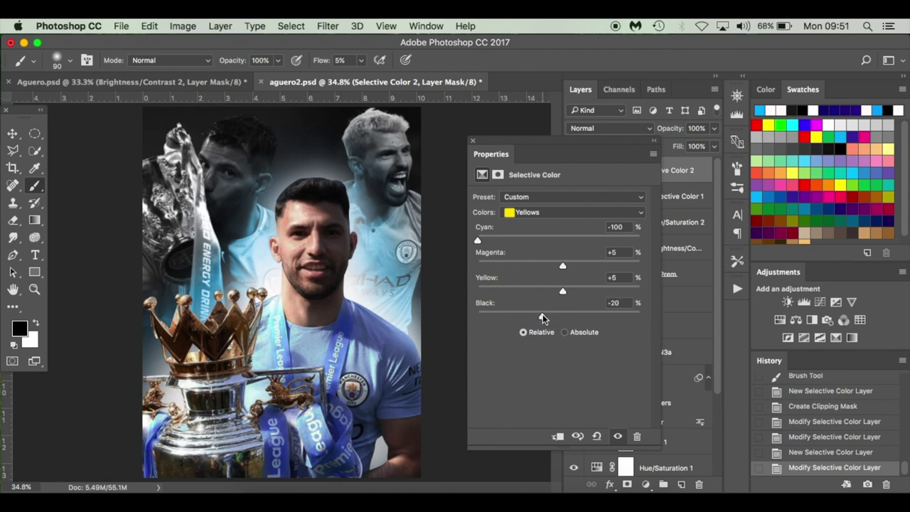
left_click(473, 141)
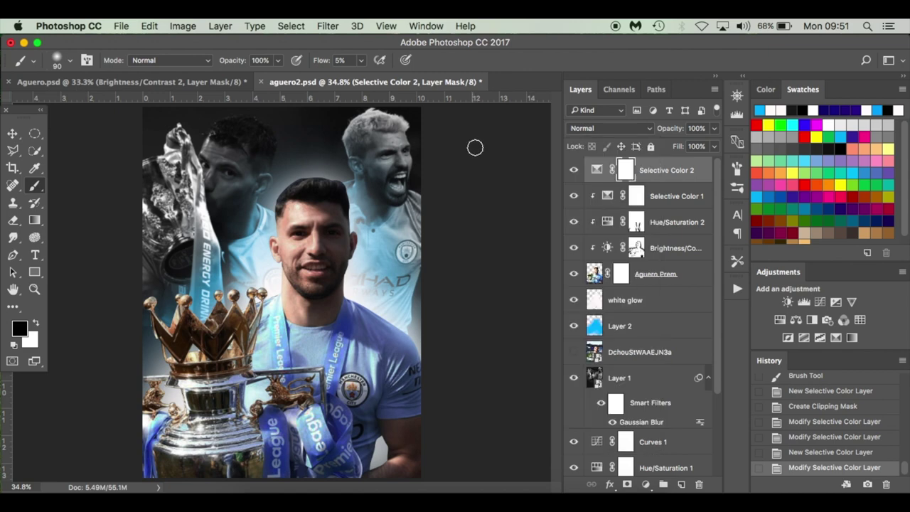
Step: Compare Selective Color 2 on and off, then clip it above Selective Color 1
left_click(574, 170)
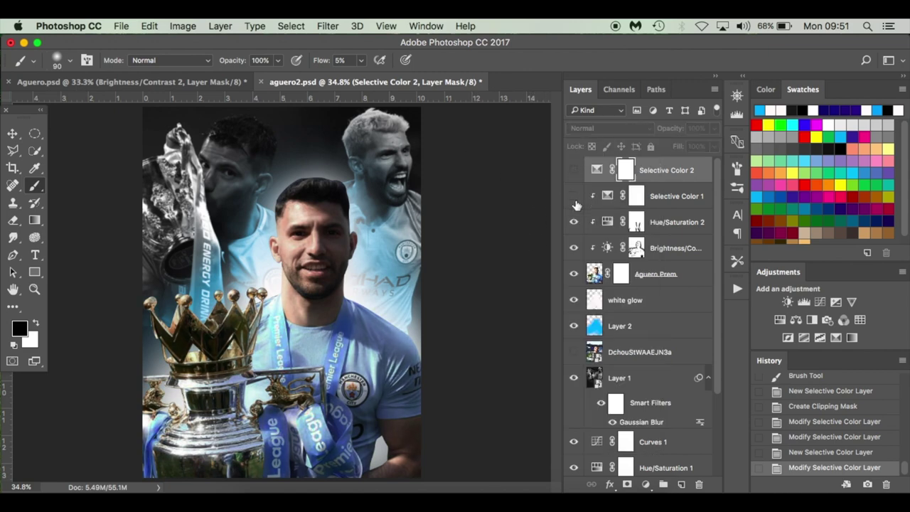
left_click(574, 171)
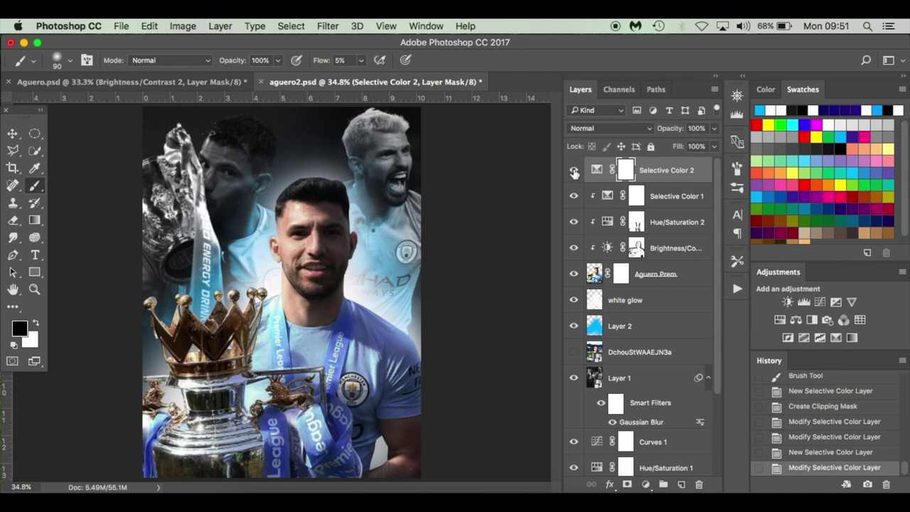
left_click_drag(674, 183, 681, 182)
left_click(681, 182, "alt")
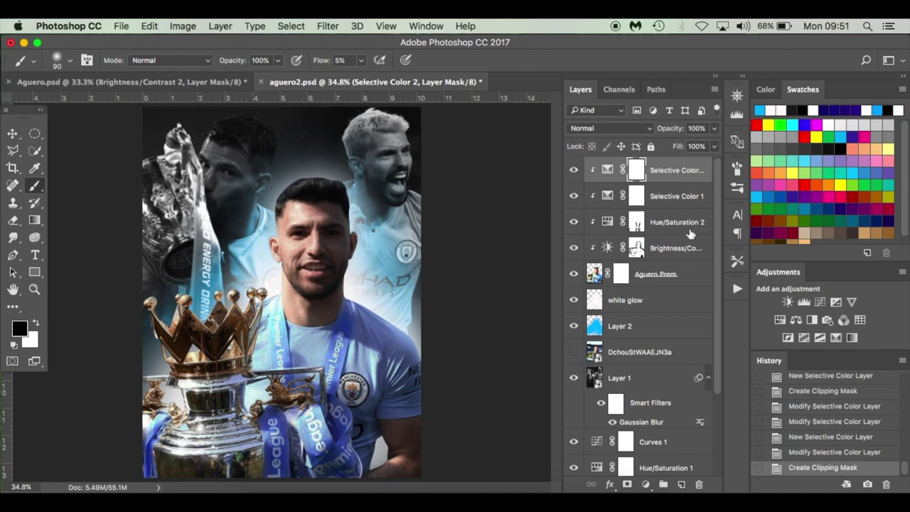
left_click(690, 275)
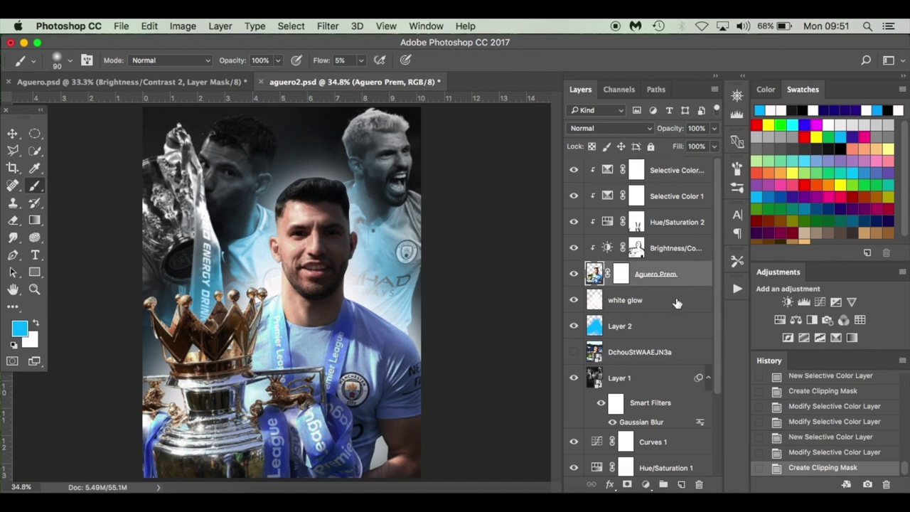
Step: Create a new clipped layer named 'Shadows' and reset the colours to black and white
left_click(682, 484)
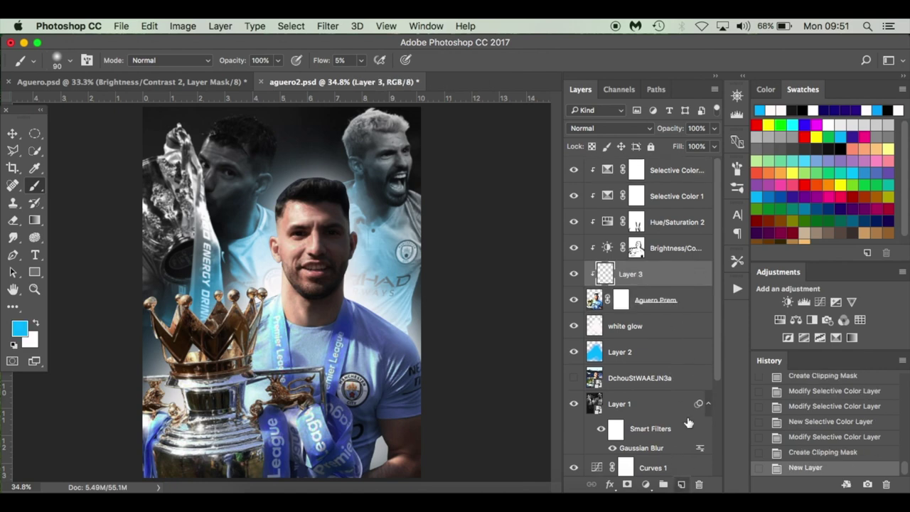
double_click(631, 275)
type("Shadows")
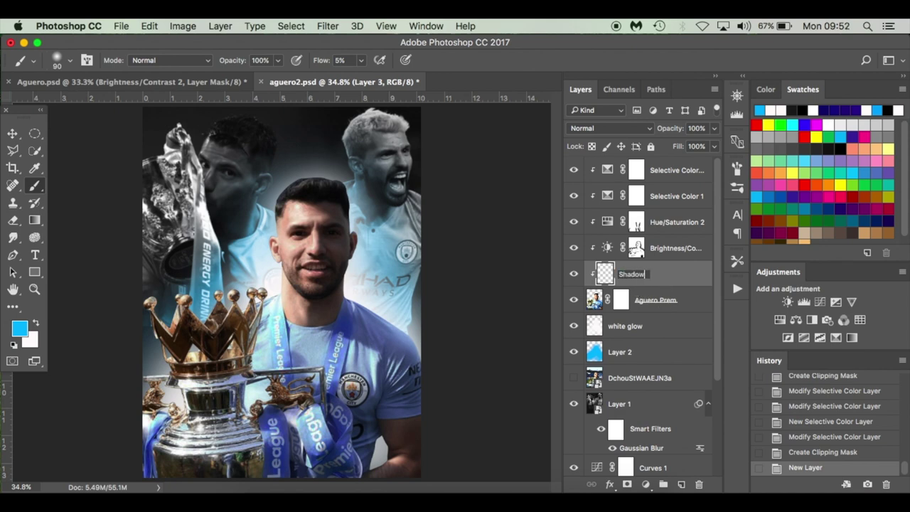
key("Return")
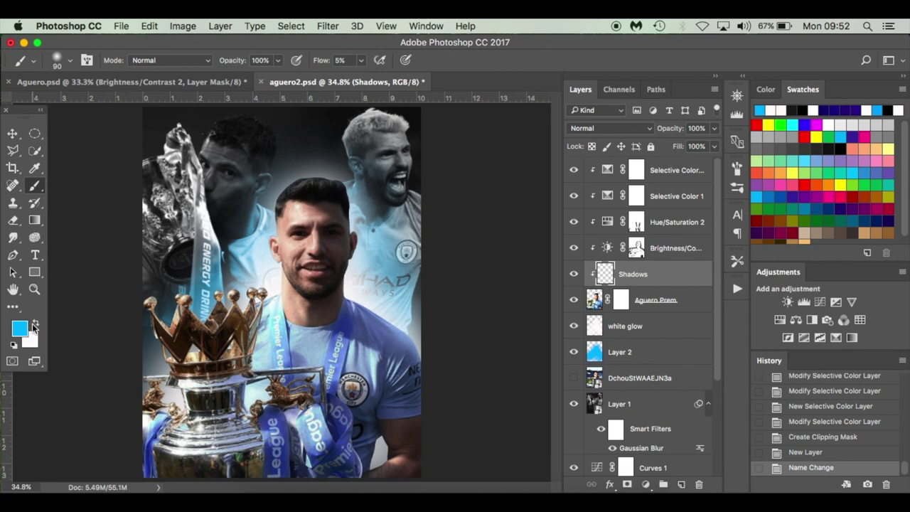
key("d")
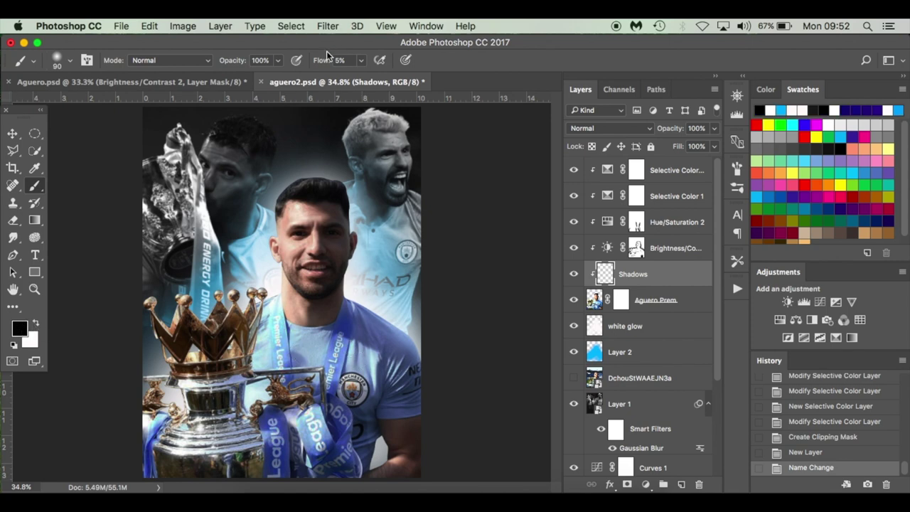
Step: Paint faint black shadows at 2% brush flow along the arm and shirt
left_click_drag(323, 63, 320, 63)
scroll(417, 349, "up", 3)
scroll(418, 349, "down", 2)
scroll(417, 348, "down", 2)
scroll(418, 348, "right", 2)
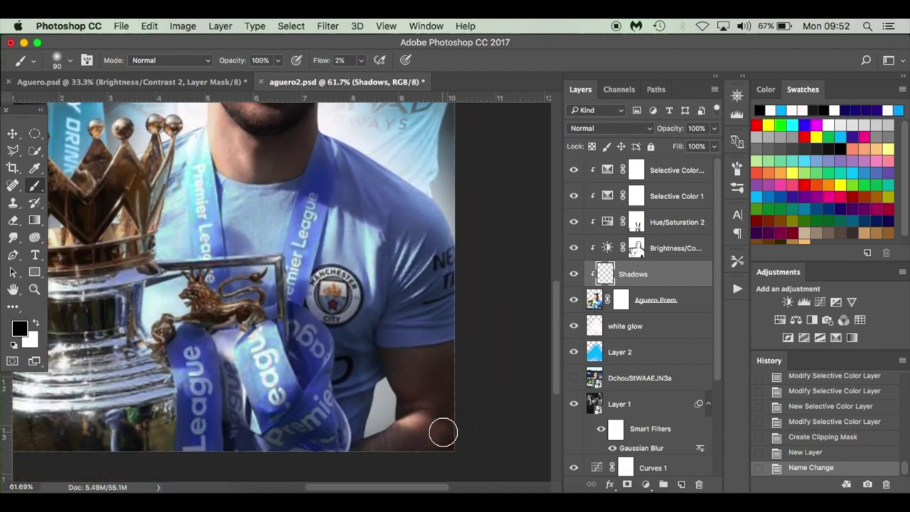
mouse_move(452, 435)
left_mouse_down()
mouse_move(450, 368)
mouse_move(446, 399)
mouse_move(452, 309)
mouse_move(453, 336)
mouse_move(435, 375)
mouse_move(450, 353)
left_mouse_up()
mouse_move(437, 257)
left_mouse_down()
mouse_move(417, 266)
mouse_move(434, 239)
mouse_move(401, 284)
mouse_move(426, 246)
mouse_move(443, 247)
mouse_move(439, 266)
mouse_move(412, 293)
mouse_move(448, 257)
mouse_move(403, 299)
mouse_move(437, 294)
mouse_move(404, 314)
mouse_move(441, 292)
left_mouse_up()
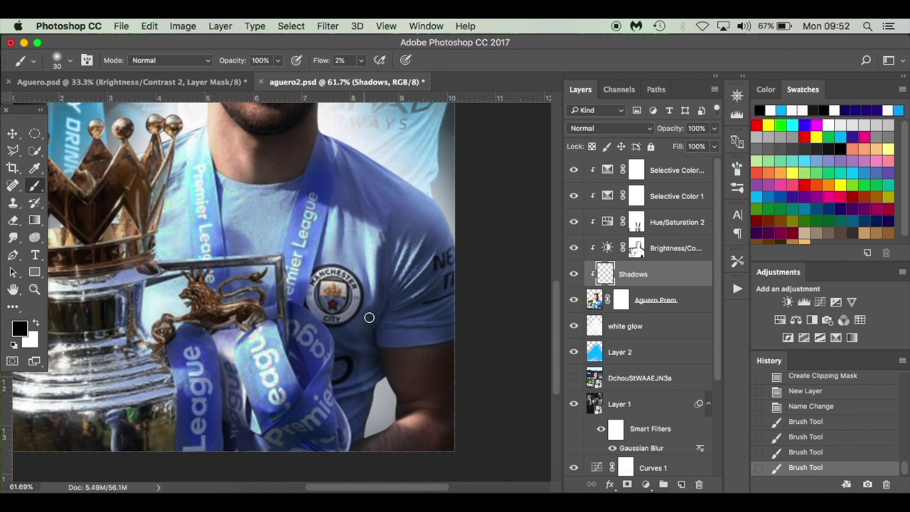
left_click(347, 340)
mouse_move(353, 341)
left_mouse_down()
mouse_move(336, 356)
mouse_move(377, 364)
mouse_move(341, 366)
left_mouse_up()
scroll(341, 366, "down", 3)
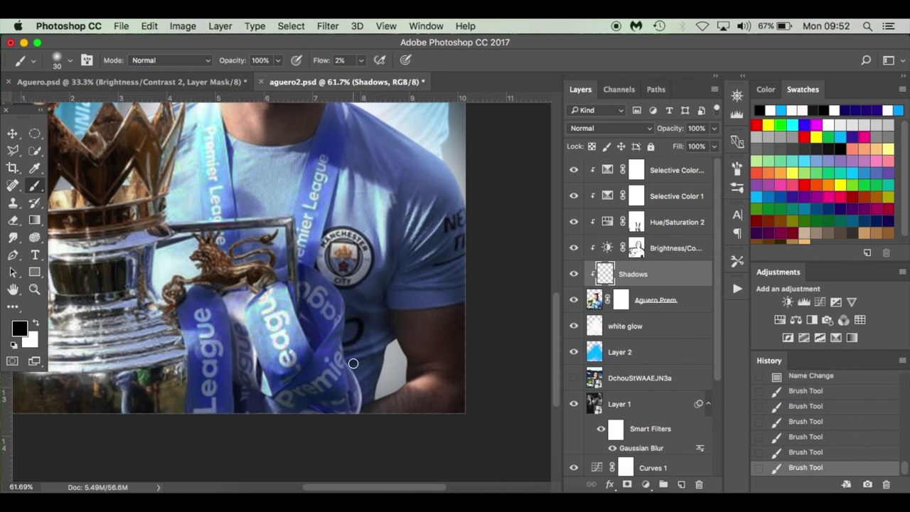
left_click(374, 360)
scroll(369, 385, "left", 4)
scroll(370, 386, "down", 2)
scroll(369, 386, "up", 8)
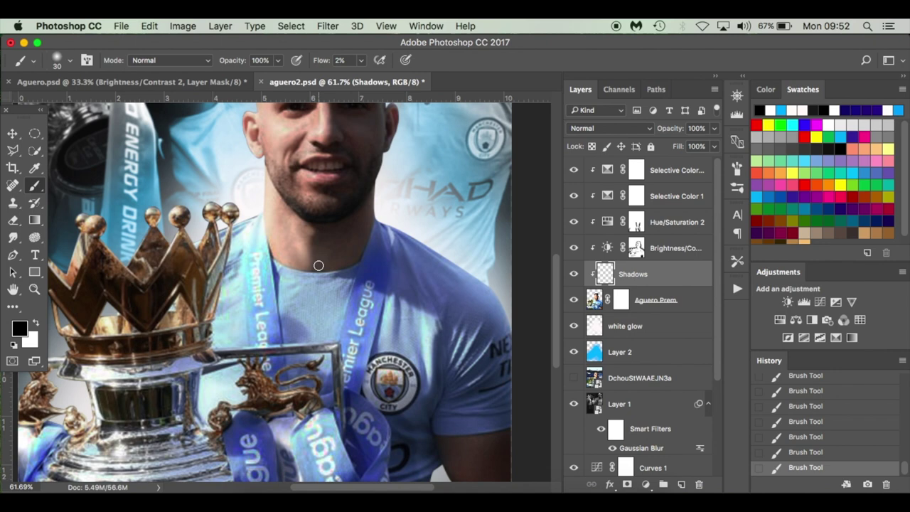
Step: Shade the neck, face and beard with soft strokes at 4% flow, varying brush size between 10 and 45
key("bracketright")
key("bracketright")
key("bracketright")
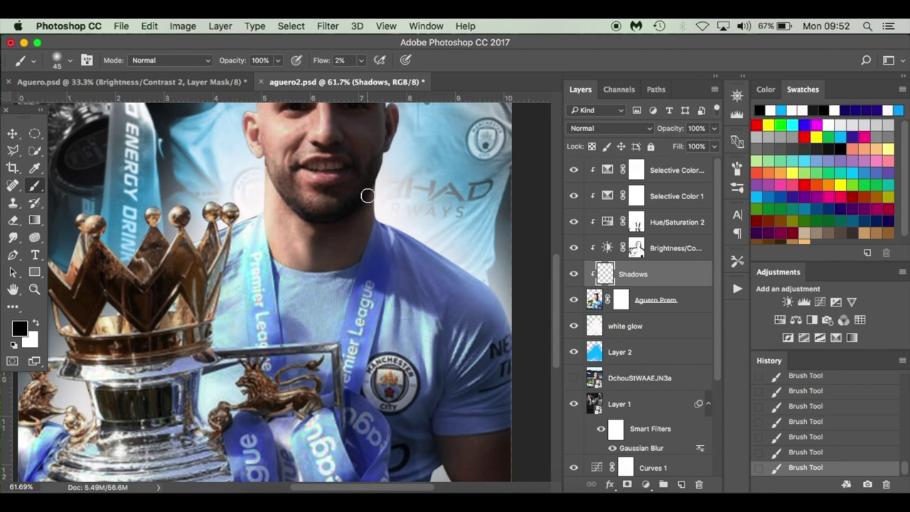
scroll(366, 193, "up", 5)
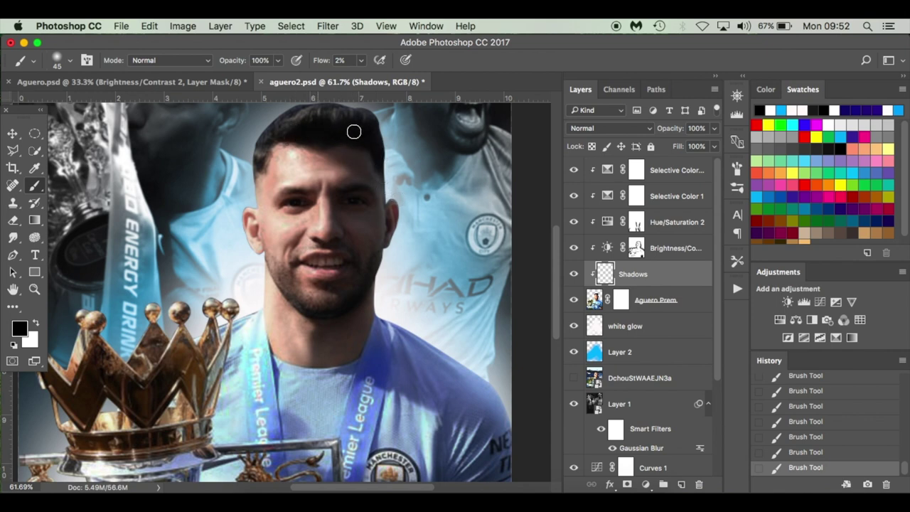
scroll(377, 178, "down", 4)
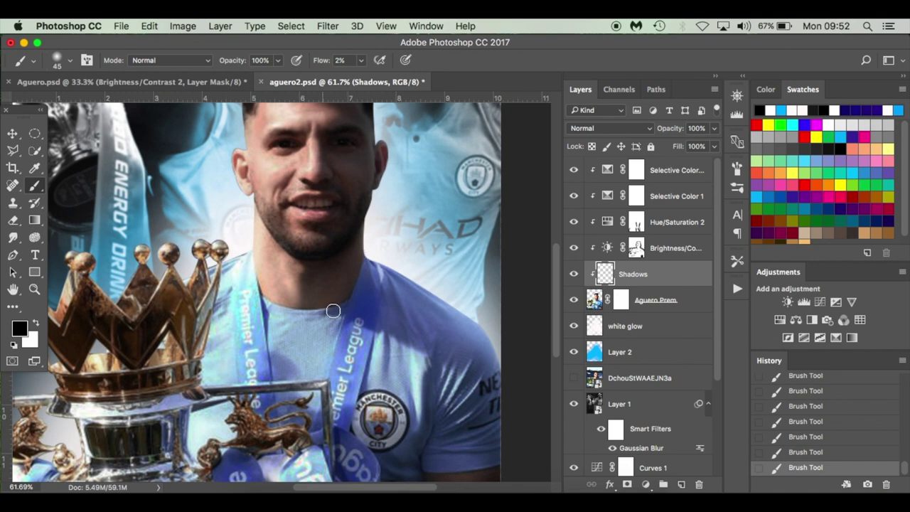
scroll(332, 308, "down", 4)
scroll(331, 309, "right", 2)
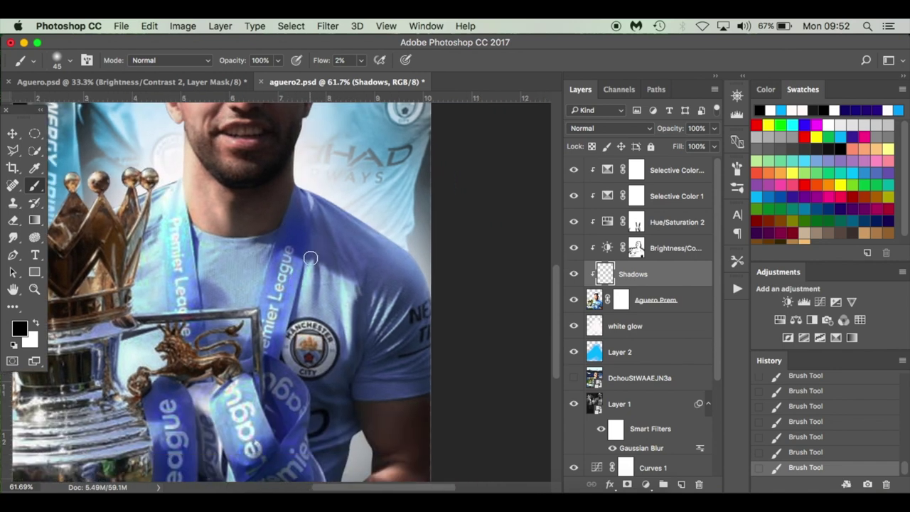
key("bracketleft")
key("bracketleft")
key("bracketleft")
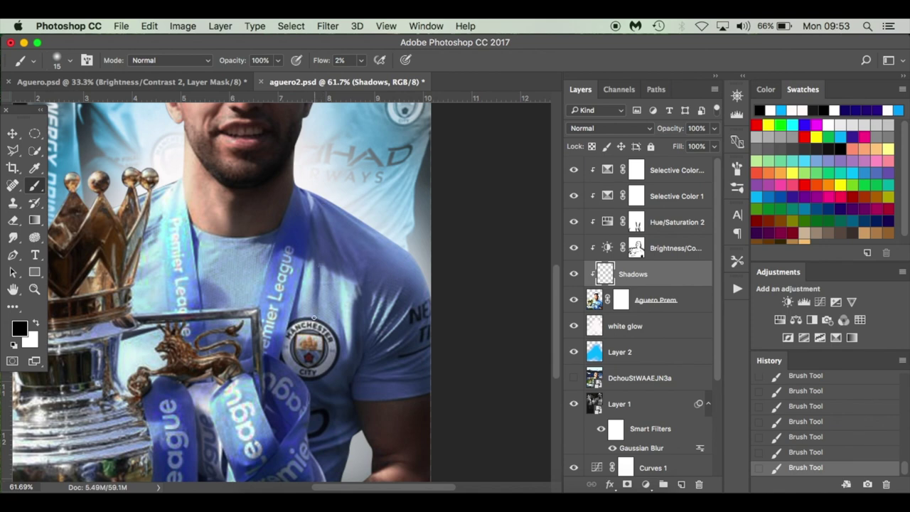
key("bracketright")
key("bracketright")
key("shift+0")
key("shift+4")
scroll(341, 329, "down", 4)
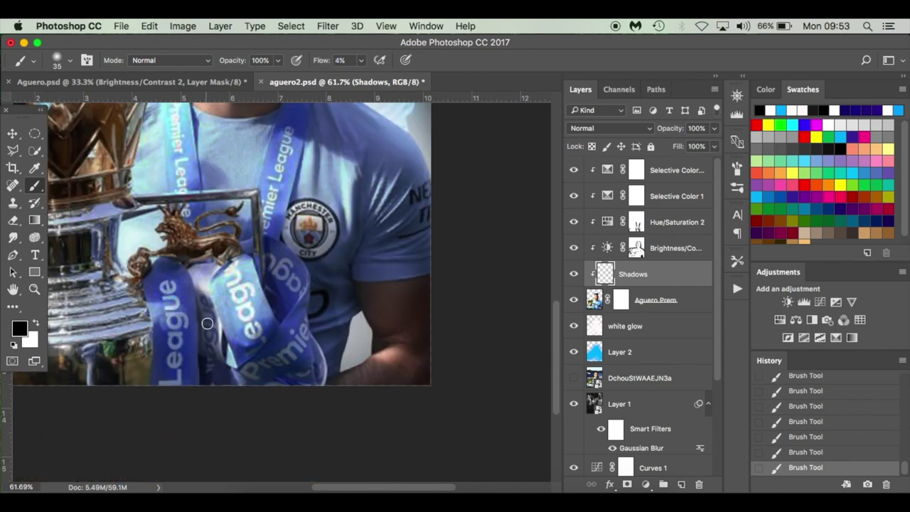
key("bracketleft")
key("bracketleft")
key("bracketleft")
scroll(313, 281, "right", 3)
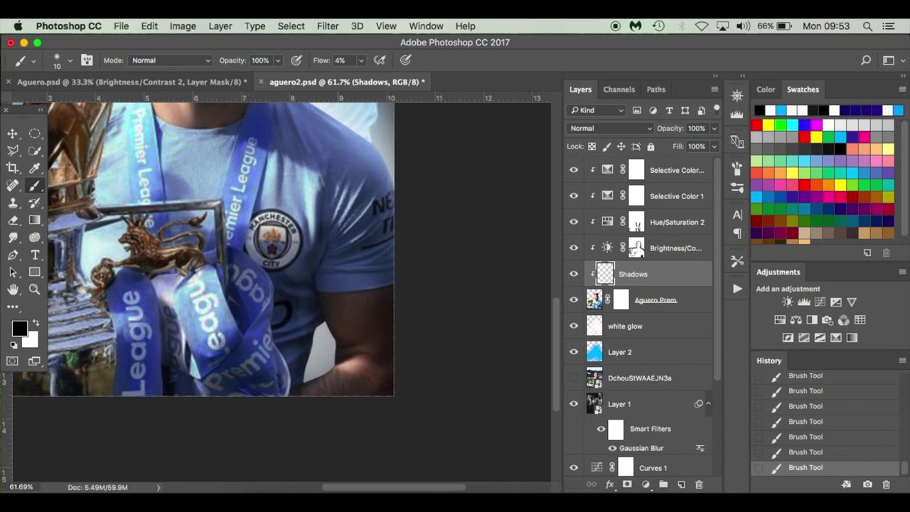
scroll(206, 249, "up", 3)
key("bracketright")
key("bracketright")
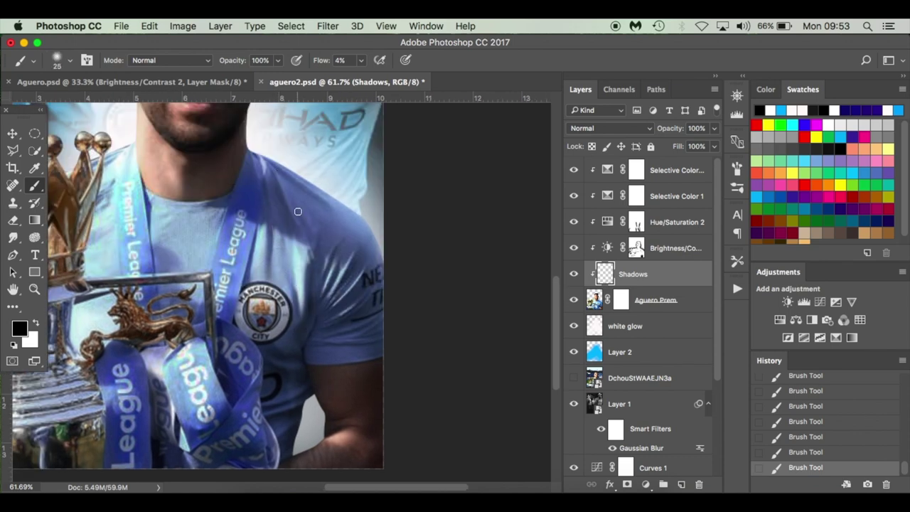
scroll(269, 285, "left", 6)
scroll(268, 286, "down", 2)
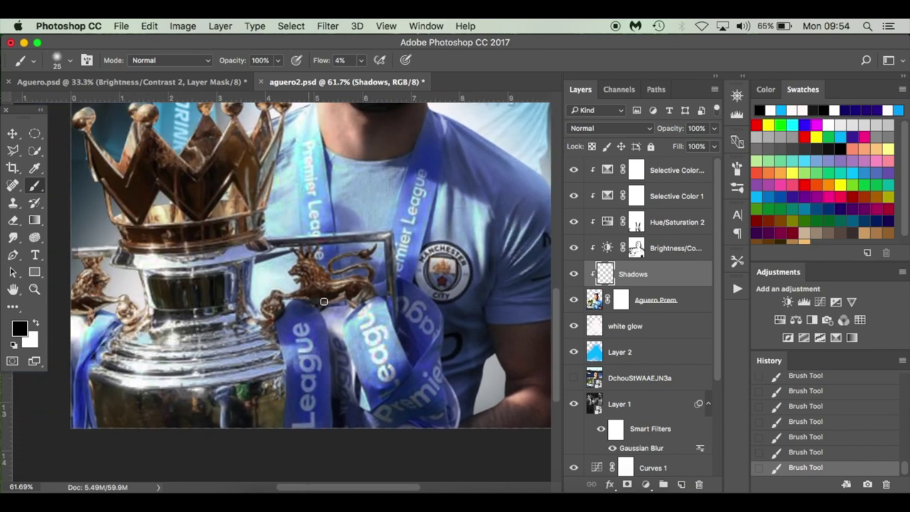
scroll(276, 189, "up", 10)
scroll(277, 190, "right", 3)
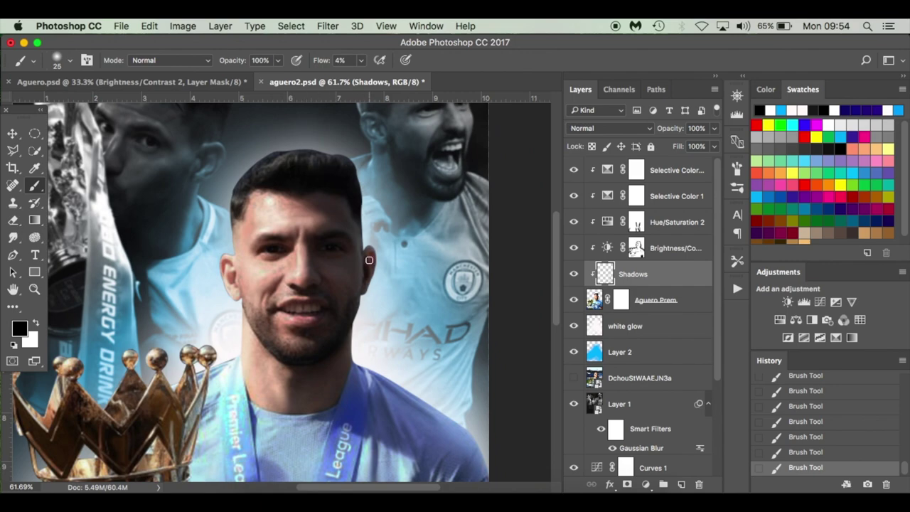
key("bracketleft")
key("bracketleft")
key("bracketleft")
scroll(245, 287, "down", 10)
scroll(245, 286, "right", 3)
key("bracketright")
key("bracketright")
key("bracketright")
Step: Zoom out to the whole poster and compare the jersey with and without the Shadows layer
key("super+0")
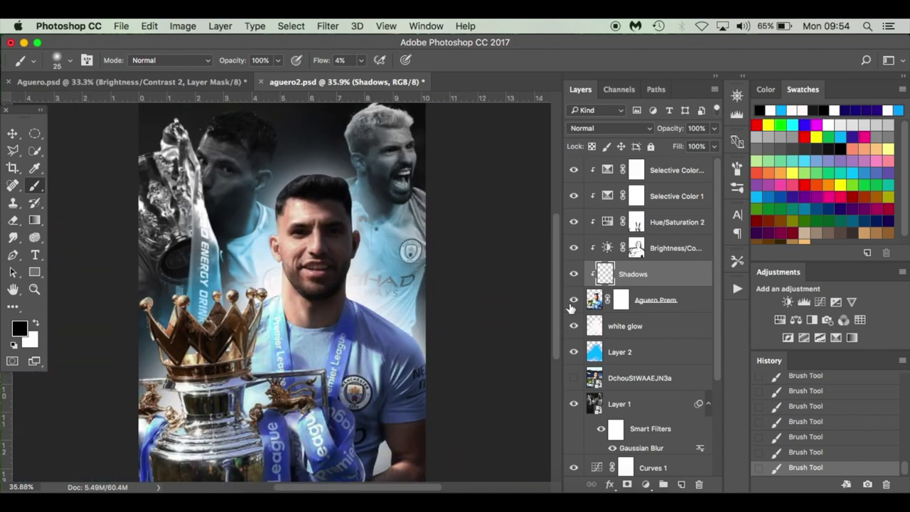
left_click(575, 275)
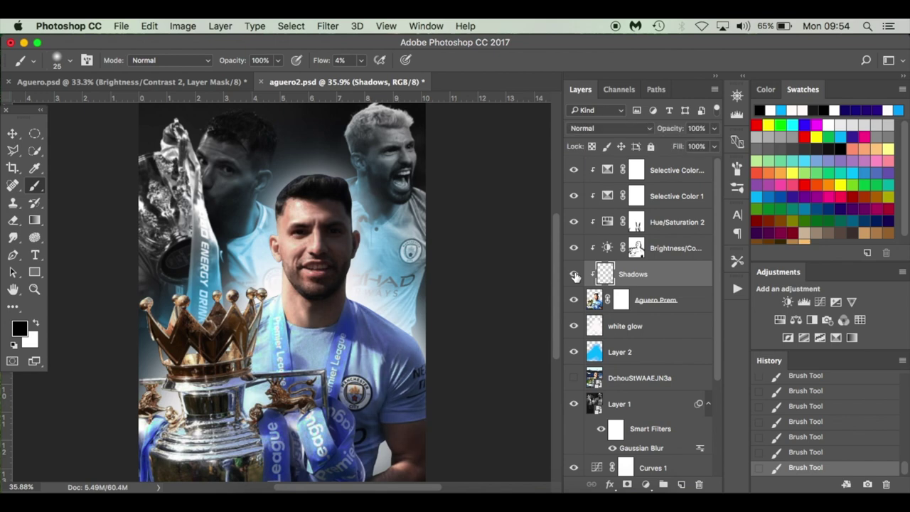
left_click(574, 275)
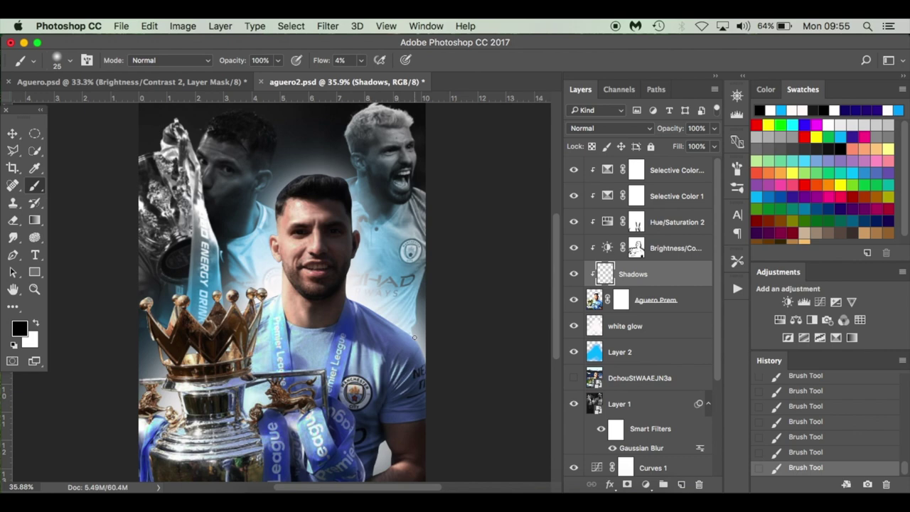
left_click(575, 274)
left_click(575, 275)
left_click(574, 276)
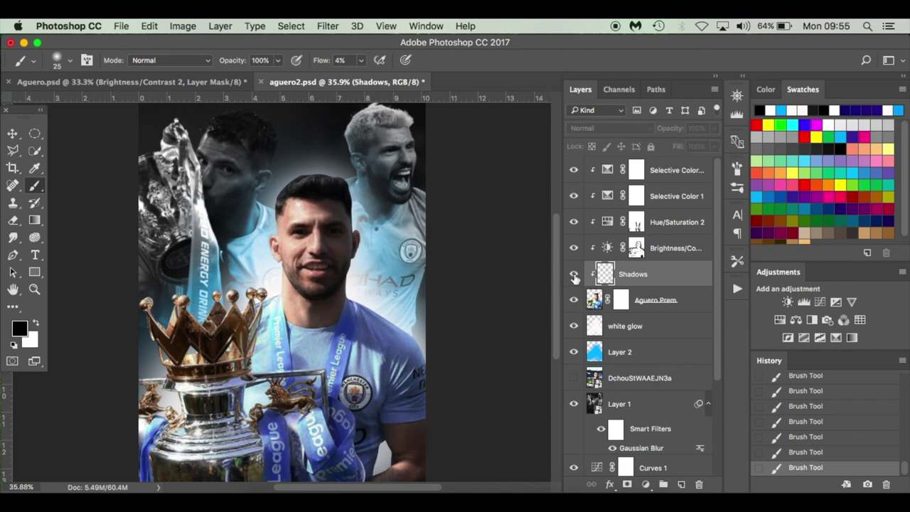
left_click(575, 276)
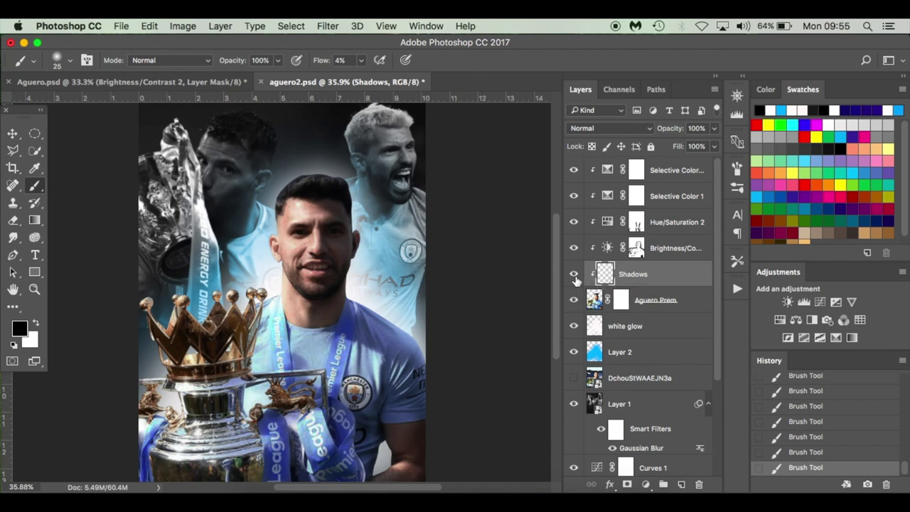
Step: In Aguero.psd, turn on Hue/Saturation 2, both Selective Color layers and Shade, then return to aguero2.psd's Aguero Prem layer
left_click(156, 82)
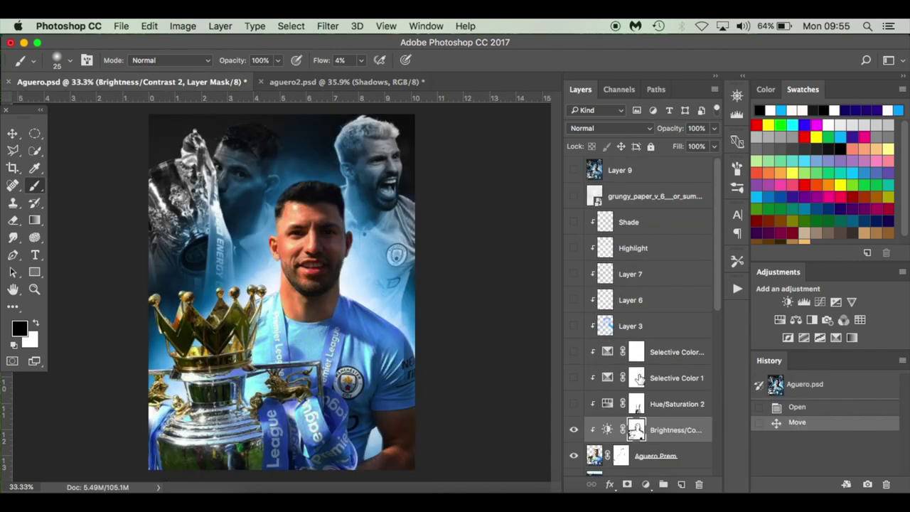
left_click_drag(573, 411, 575, 256)
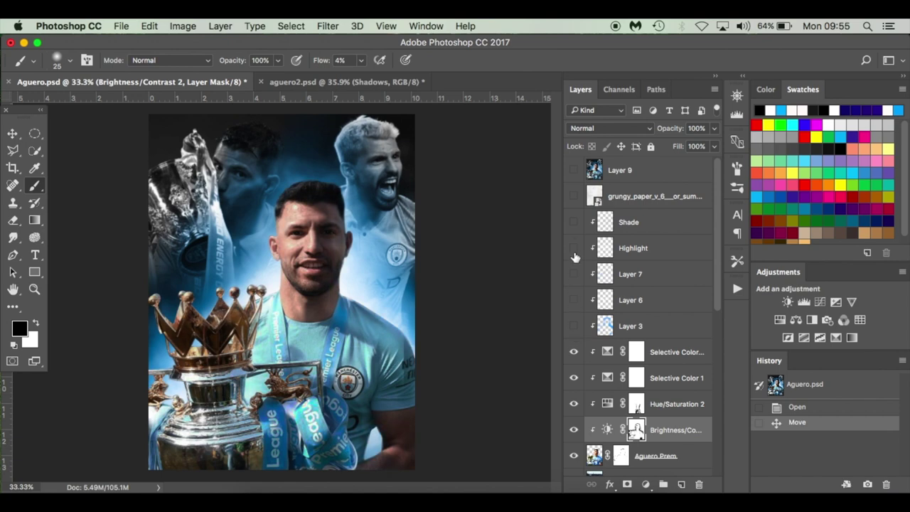
left_click(575, 223)
left_click(575, 222)
left_click(574, 223)
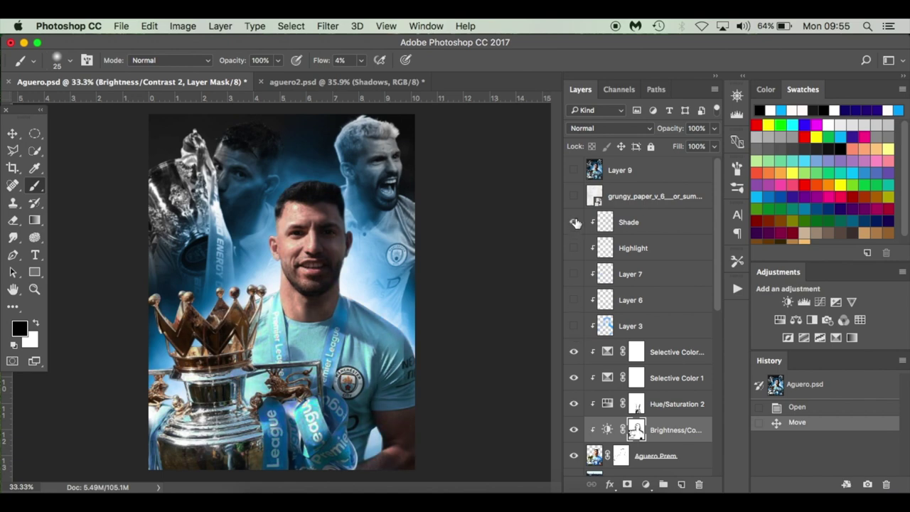
left_click(574, 223)
left_click(574, 223)
left_click(574, 223)
left_click(574, 222)
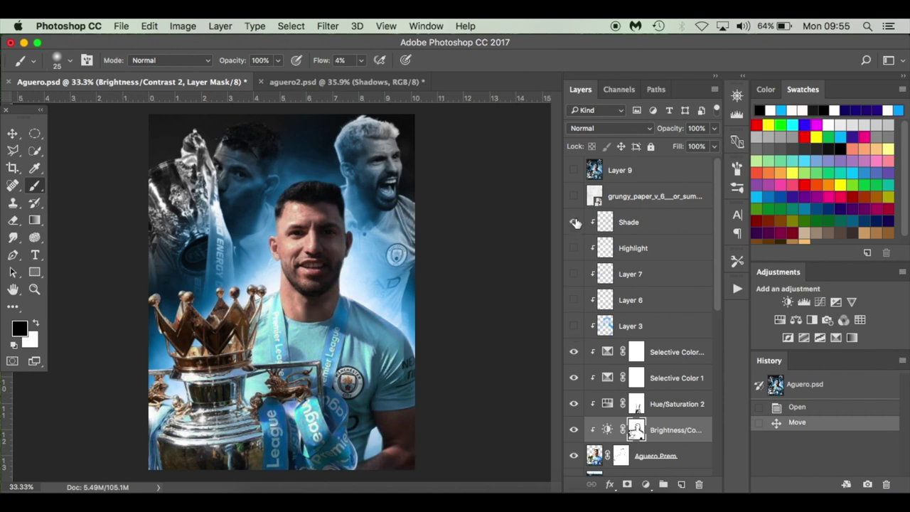
left_click(329, 82)
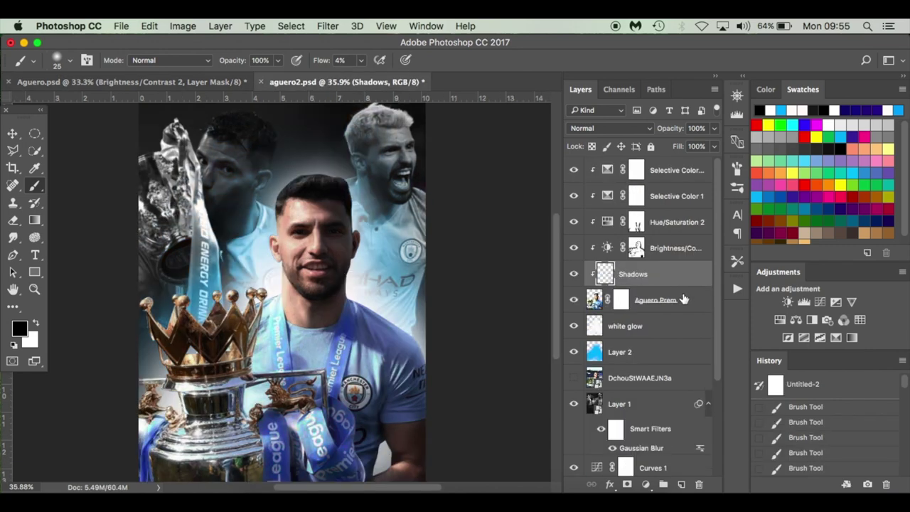
left_click(683, 299)
Step: On a new clipped layer, paint soft white highlights on the face, cheek and hair
left_click(679, 484)
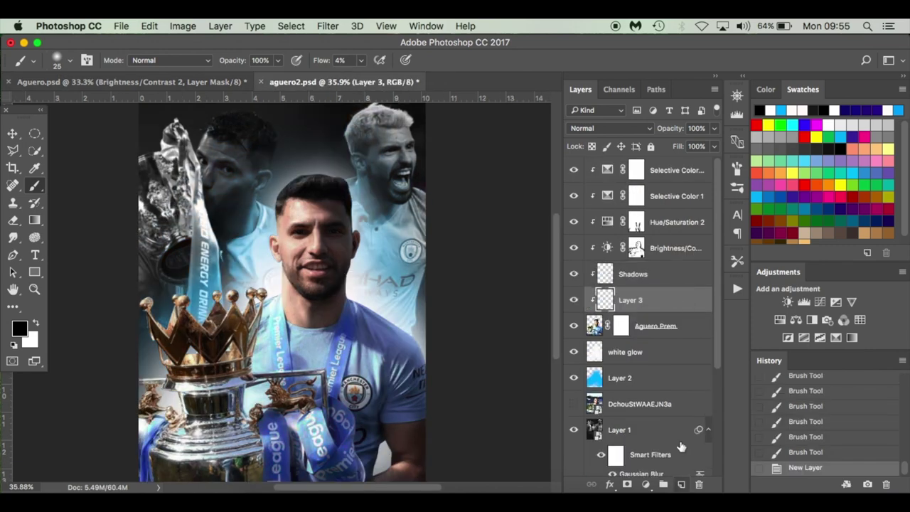
key("x")
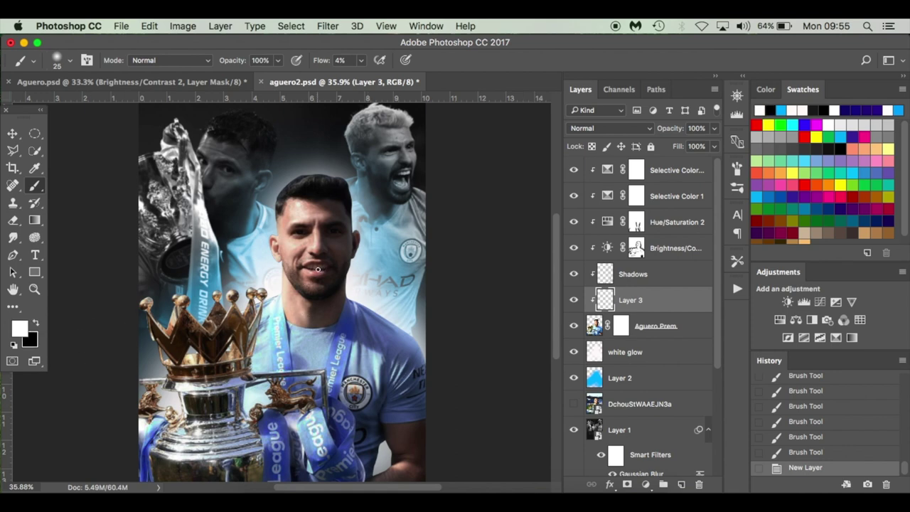
scroll(318, 269, "up", 3)
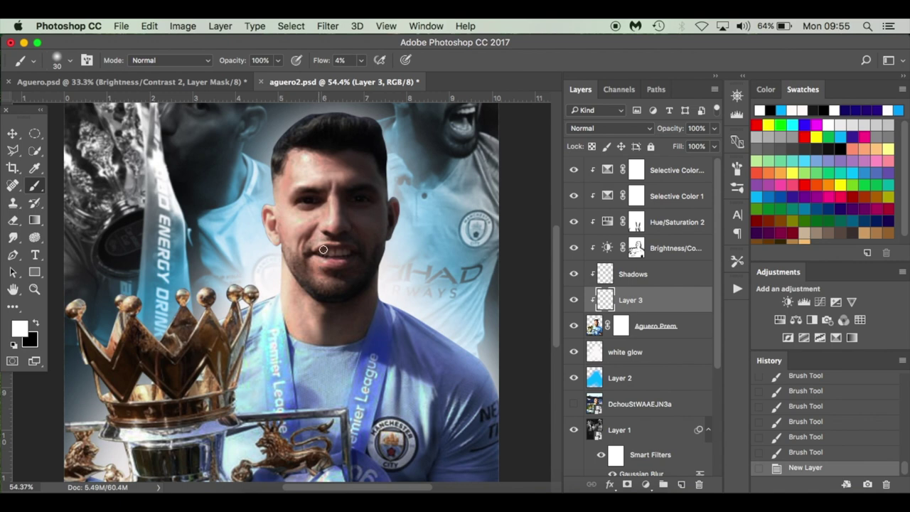
left_click_drag(333, 217, 333, 214)
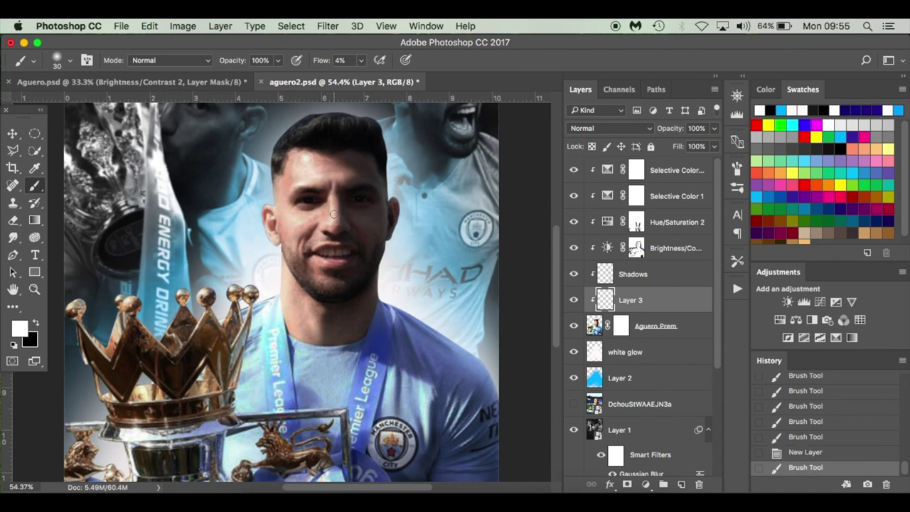
key("bracketright")
key("bracketright")
left_click_drag(290, 245, 285, 261)
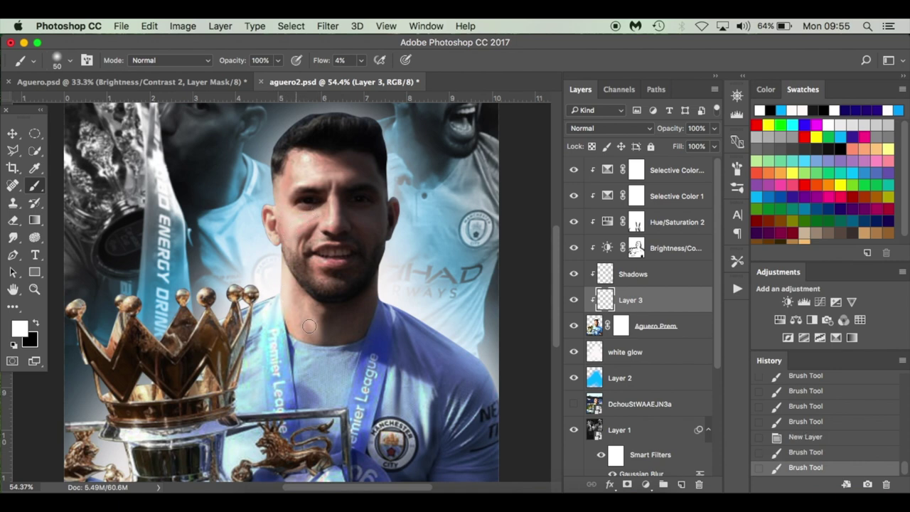
key("bracketleft")
key("bracketleft")
mouse_move(299, 123)
left_mouse_down()
mouse_move(325, 116)
mouse_move(370, 125)
left_mouse_up()
Step: Dab white highlights on the crown tips, compare Layer 3 on and off, then view Aguero.psd
scroll(284, 285, "down", 3)
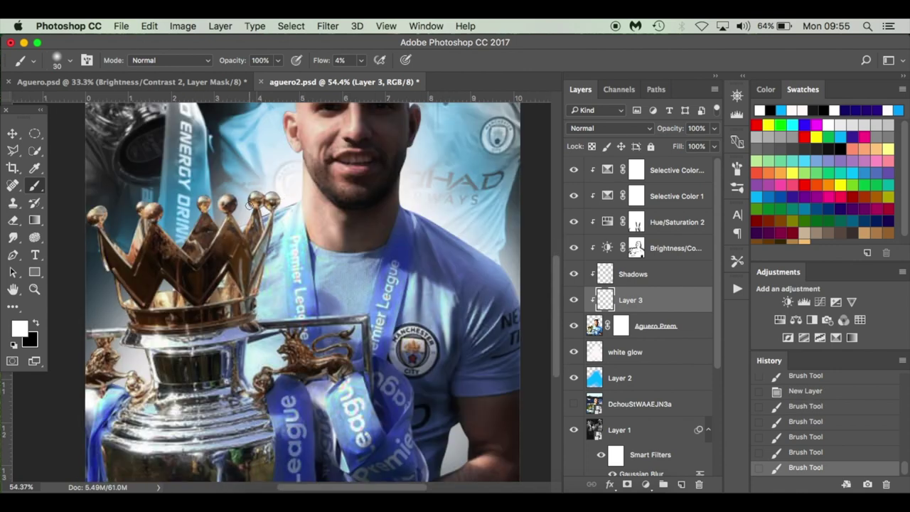
left_click(276, 200)
left_click(226, 202)
scroll(142, 204, "left", 5)
scroll(142, 205, "down", 2)
key("bracketleft")
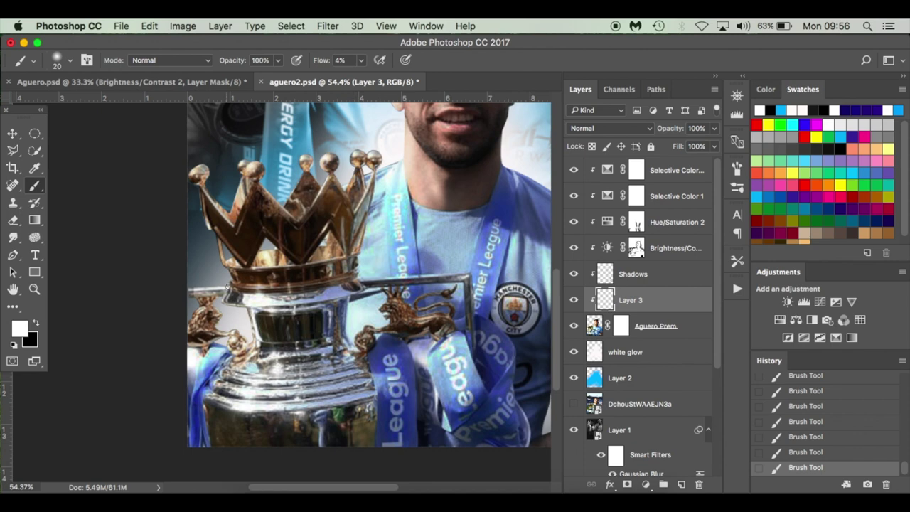
key("bracketright")
scroll(384, 281, "left", 2)
scroll(384, 281, "down", 2)
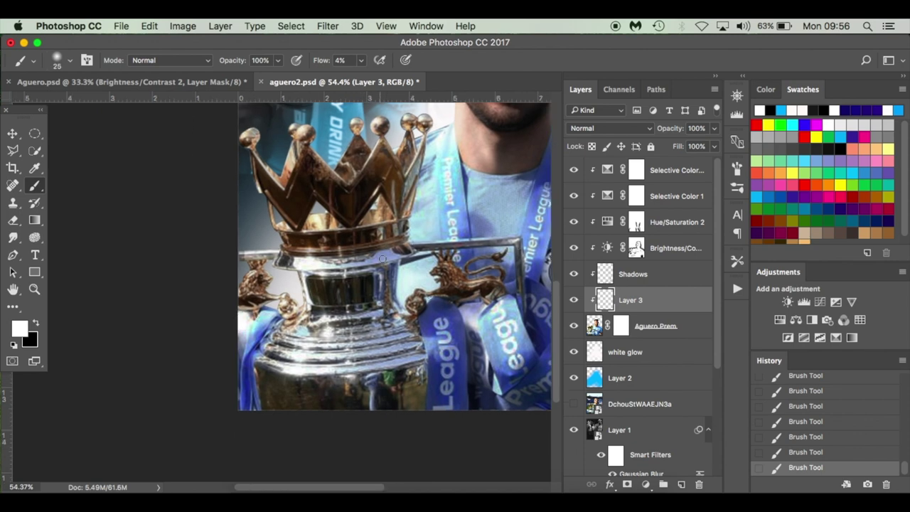
scroll(382, 259, "right", 5)
scroll(382, 259, "up", 2)
key("bracketleft")
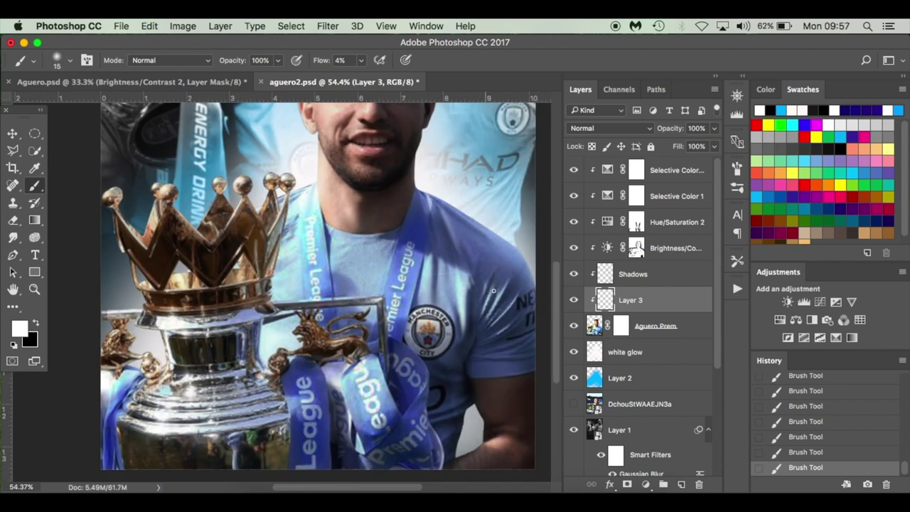
scroll(498, 348, "left", 2)
scroll(498, 349, "down", 2)
scroll(498, 373, "down", 1)
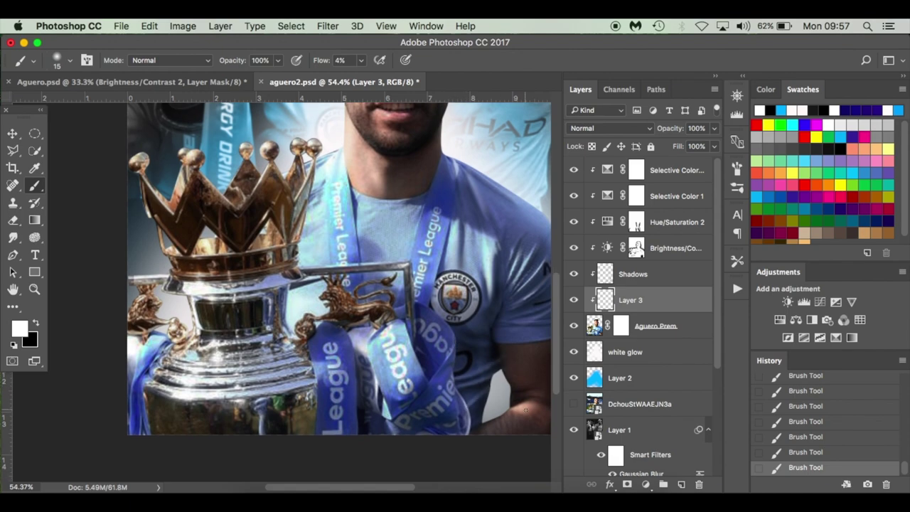
key("bracketright")
key("bracketright")
key("bracketright")
scroll(521, 399, "left", 2)
scroll(521, 399, "up", 2)
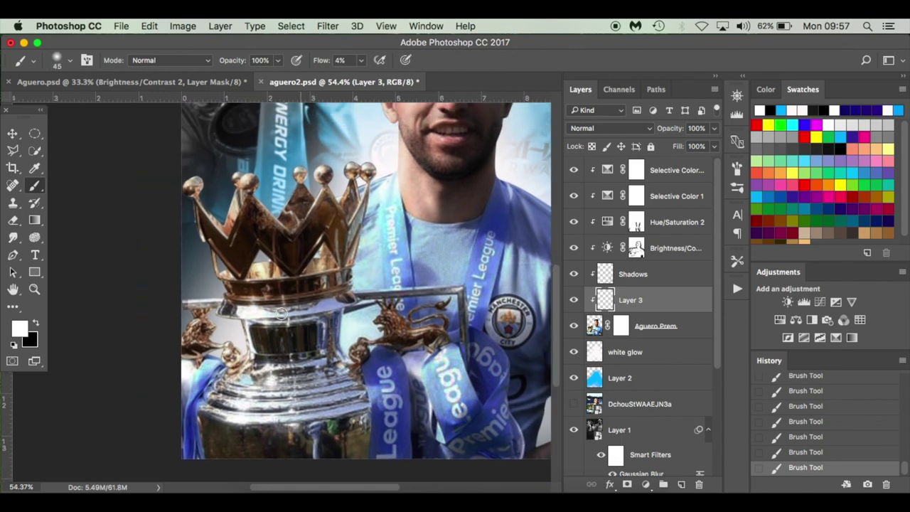
scroll(281, 317, "down", 1)
scroll(348, 359, "down", 4)
left_click(574, 300)
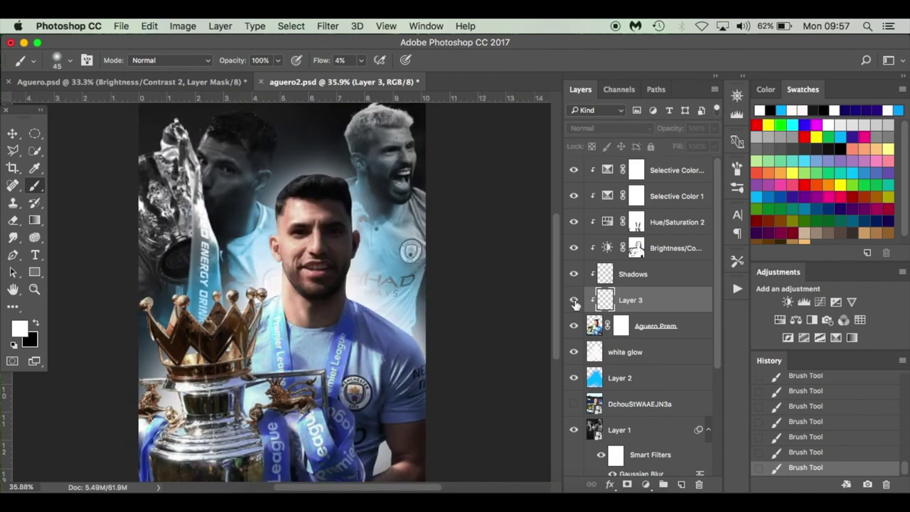
left_click(574, 300)
left_click(574, 300)
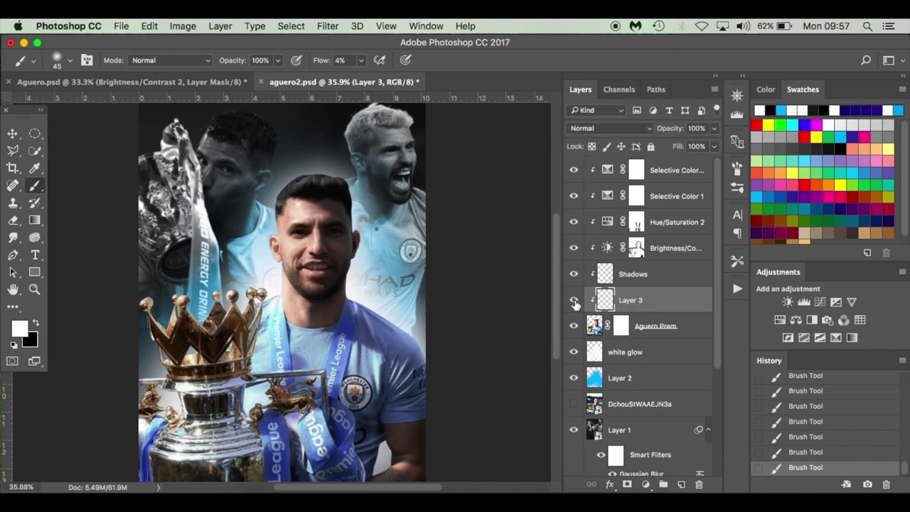
left_click(240, 81)
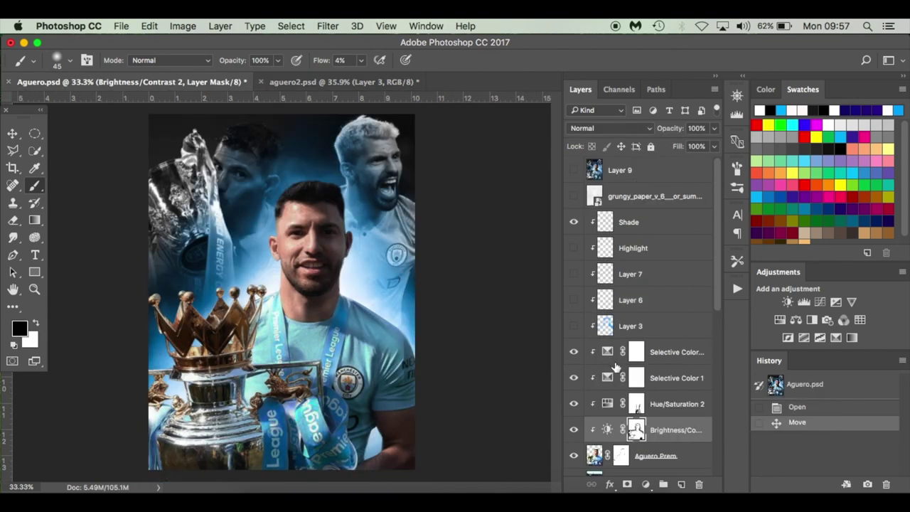
Step: Toggle Aguero.psd's Highlight layer to compare the chest brightening, leave it on, and return to aguero2.psd
left_click(574, 247)
left_click(574, 247)
left_click(574, 247)
left_click(574, 248)
left_click(574, 247)
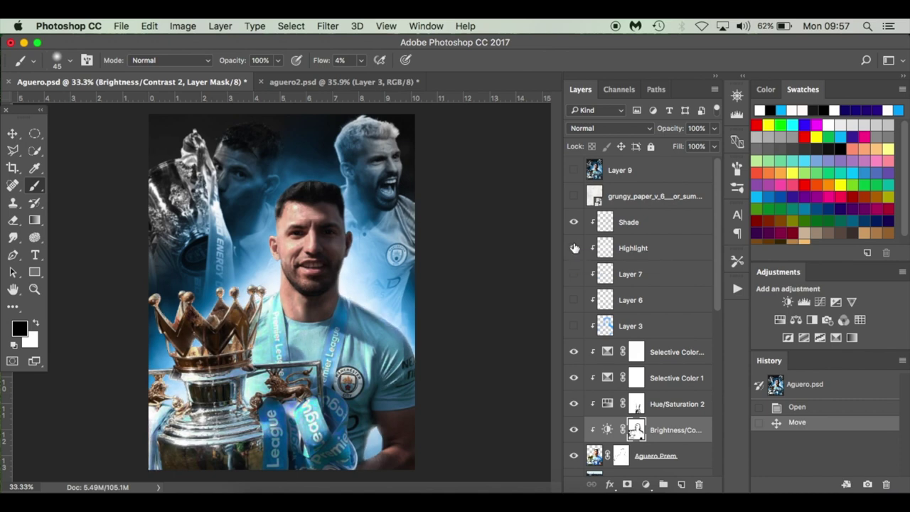
left_click(574, 248)
left_click(574, 248)
left_click(573, 248)
left_click(574, 248)
left_click(574, 247)
left_click(574, 247)
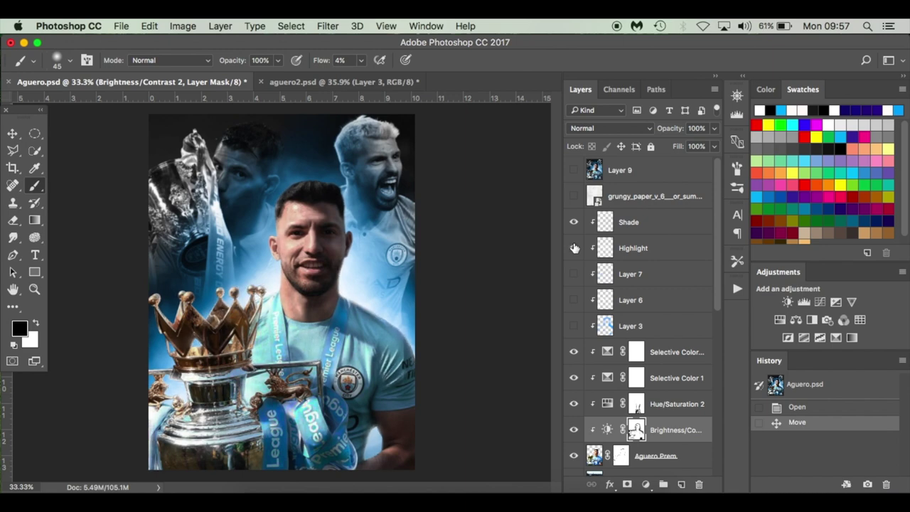
left_click(302, 83)
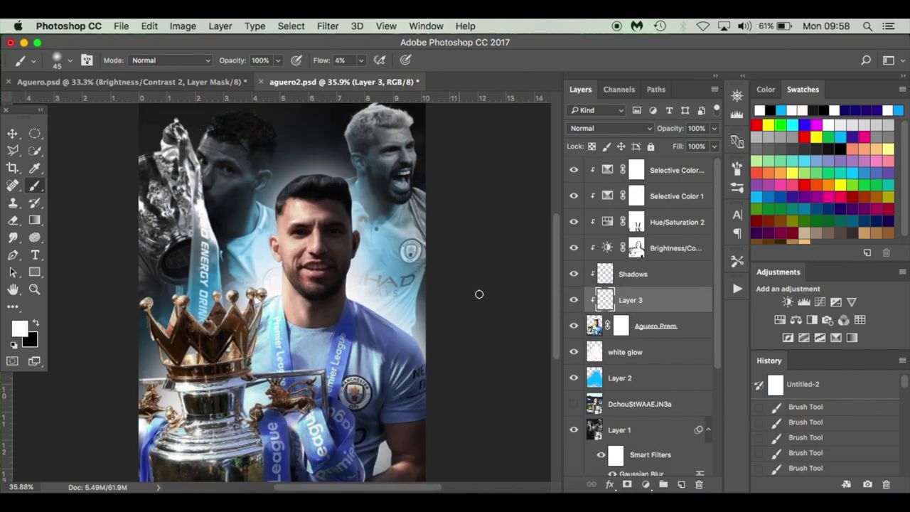
Step: Rename Layer 3 to 'Highlight' and add a new clipped layer above Aguero Prem
double_click(640, 301)
type("Highlight")
key("Return")
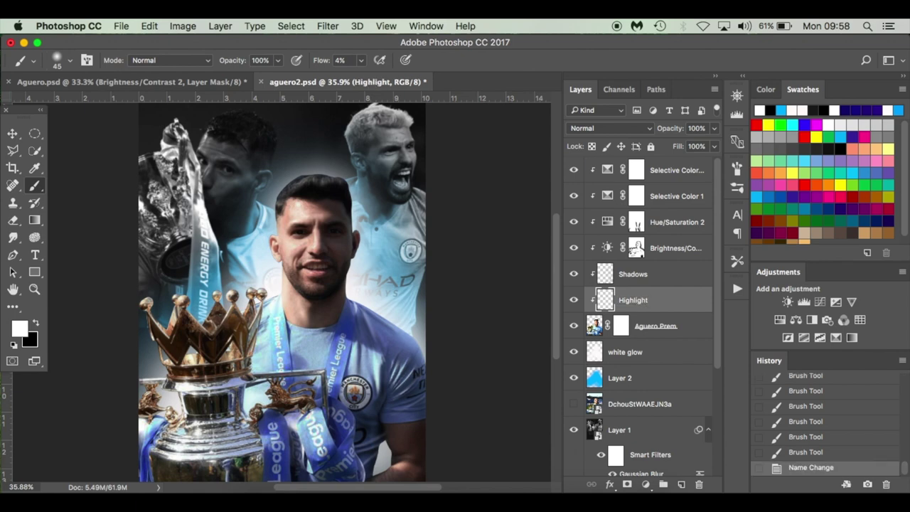
left_click(690, 332)
left_click(683, 484)
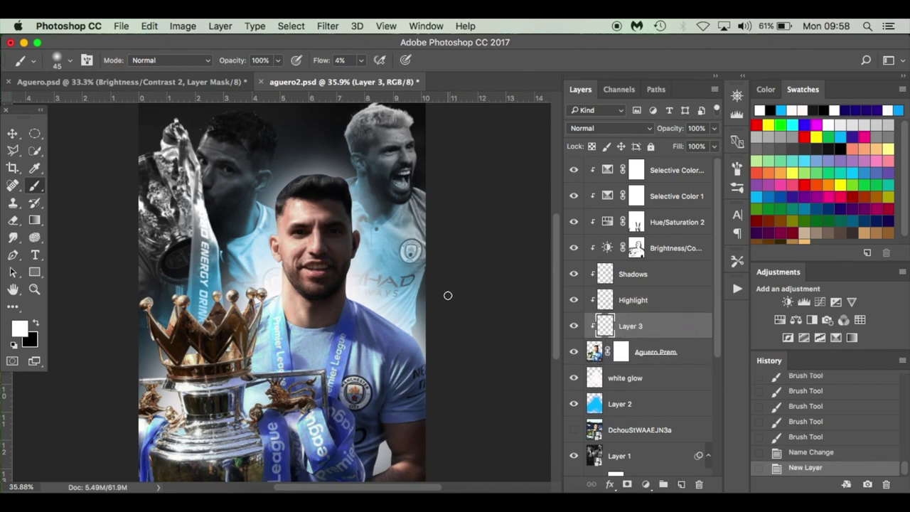
Step: With a 90 px brush, paint soft white light on the neck and shoulder
scroll(178, 336, "up", 2)
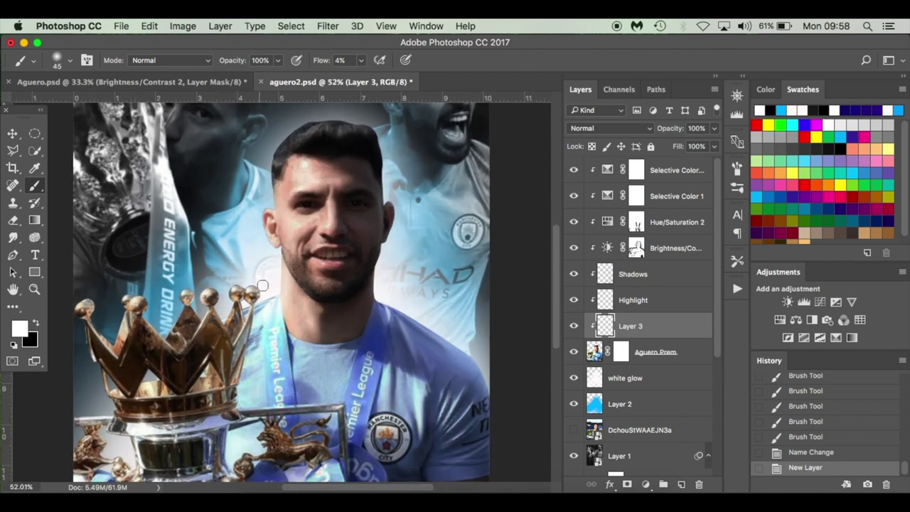
key("bracketright")
key("bracketright")
key("bracketright")
key("bracketright")
key("bracketright")
left_click(380, 299)
left_click(380, 299)
left_click(380, 299)
key("bracketright")
key("bracketright")
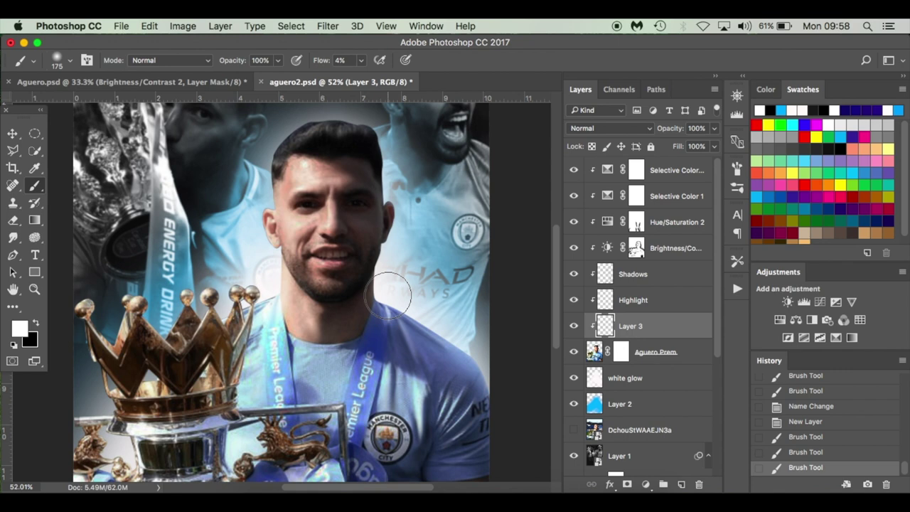
key("bracketleft")
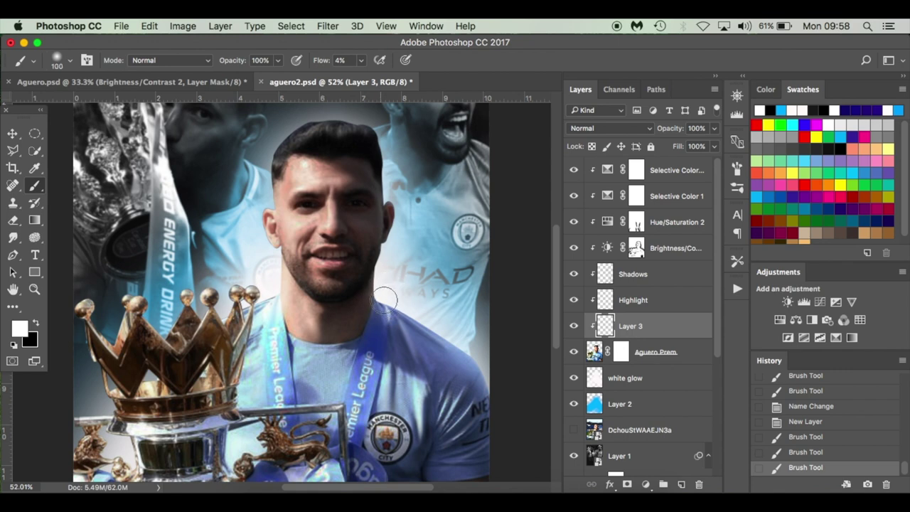
Step: Brighten the shoulder edge and paint rim light up the shoulder and down the side of the head
left_click(501, 397)
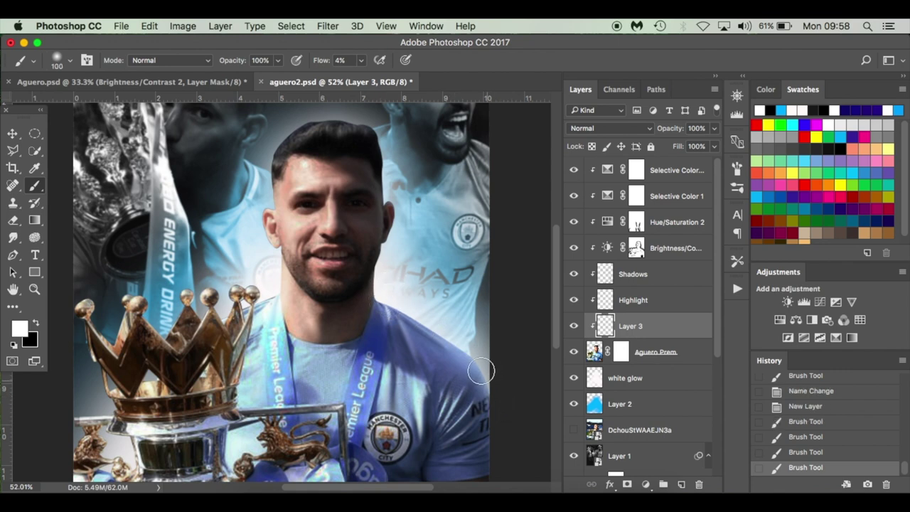
left_click(512, 422)
mouse_move(383, 313)
left_mouse_down()
mouse_move(394, 223)
mouse_move(373, 124)
left_mouse_up()
left_click_drag(363, 224, 368, 288)
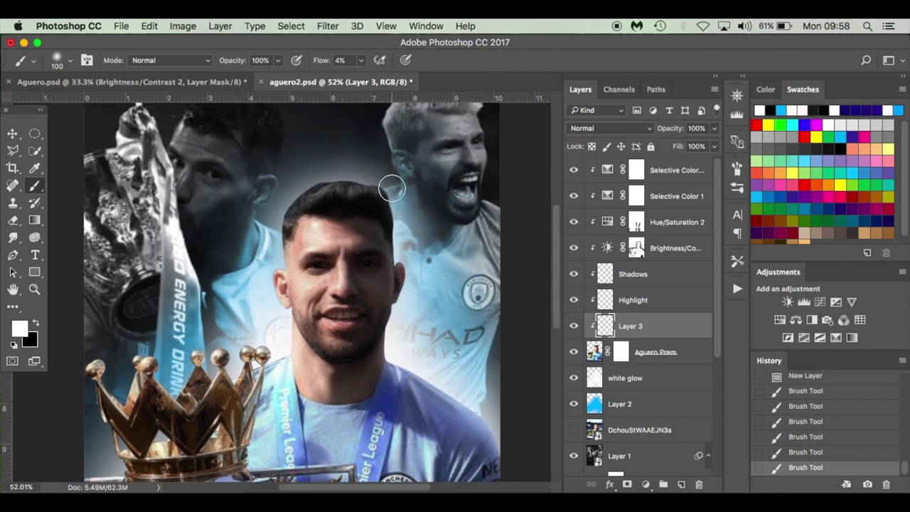
mouse_move(278, 203)
left_mouse_down()
mouse_move(282, 354)
mouse_move(270, 361)
mouse_move(278, 355)
mouse_move(270, 359)
mouse_move(261, 343)
mouse_move(235, 343)
mouse_move(233, 369)
mouse_move(219, 347)
mouse_move(214, 366)
mouse_move(190, 346)
mouse_move(177, 385)
mouse_move(141, 353)
mouse_move(127, 388)
mouse_move(110, 366)
left_mouse_up()
Step: Toggle Layer 3 off and on twice to compare before and after, leaving it visible
scroll(109, 365, "left", 5)
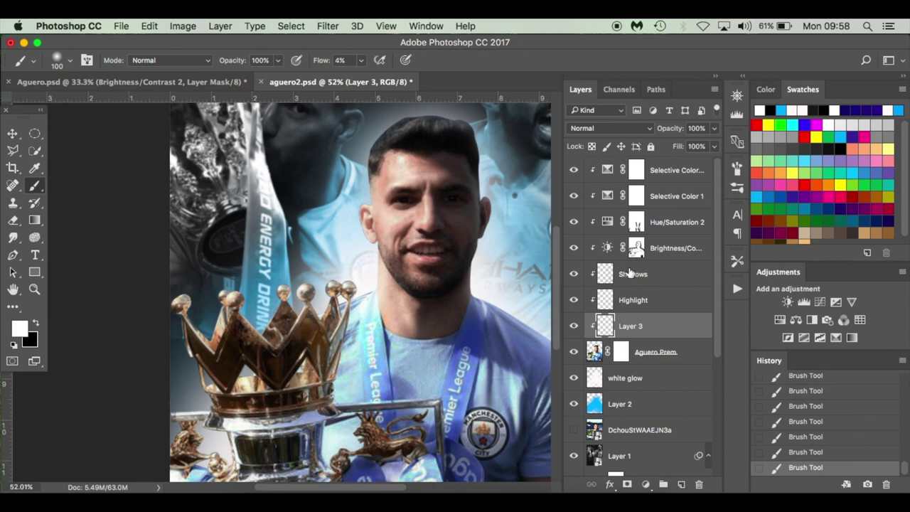
left_click(572, 327)
left_click(573, 327)
left_click(572, 328)
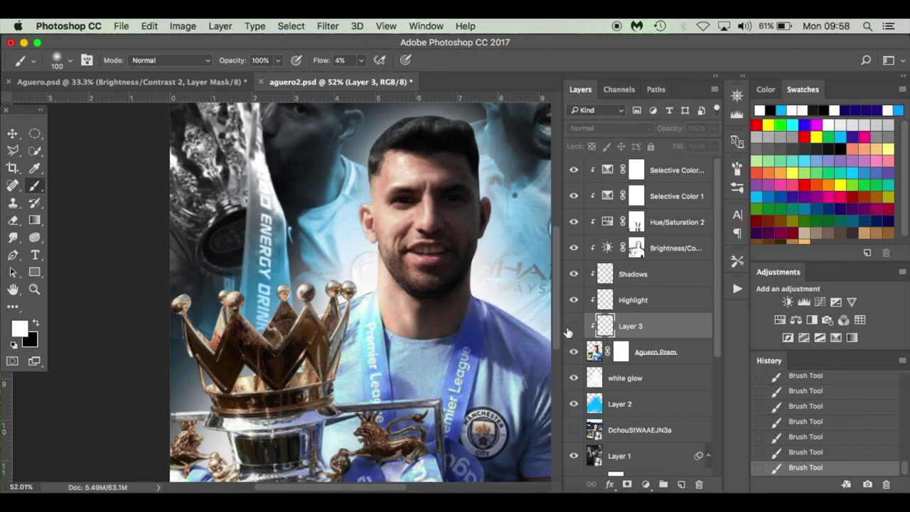
left_click(573, 327)
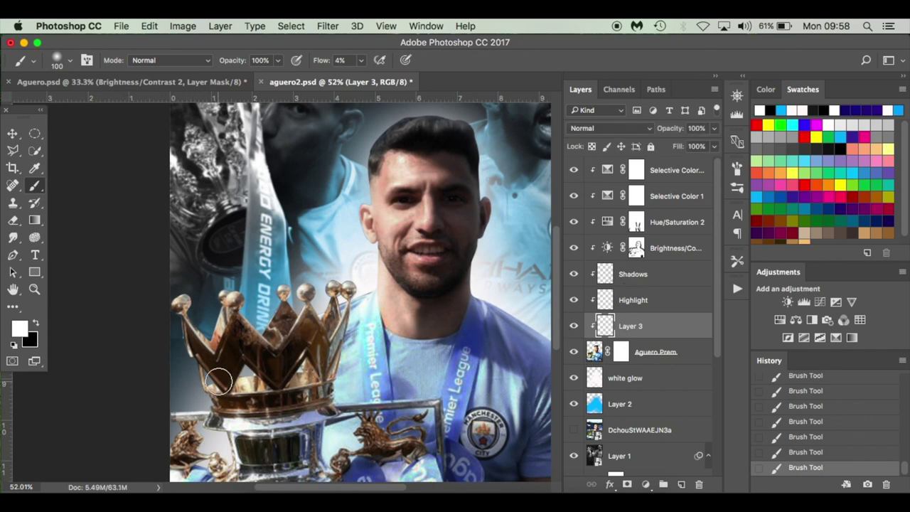
Step: Set the brush to 90 px and brush a faint white glow onto the right crown tip
key("bracketleft")
key("bracketleft")
key("bracketleft")
key("bracketleft")
key("bracketright")
key("bracketright")
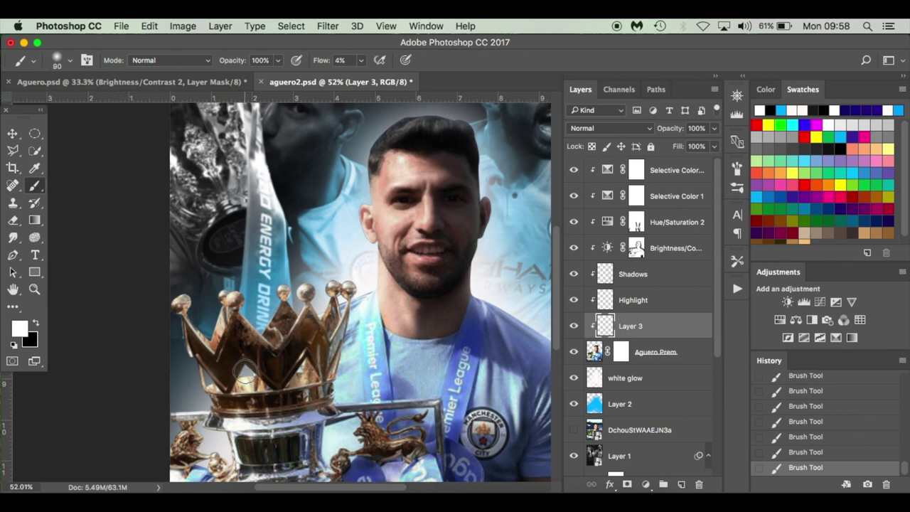
key("bracketright")
left_click_drag(338, 310, 338, 303)
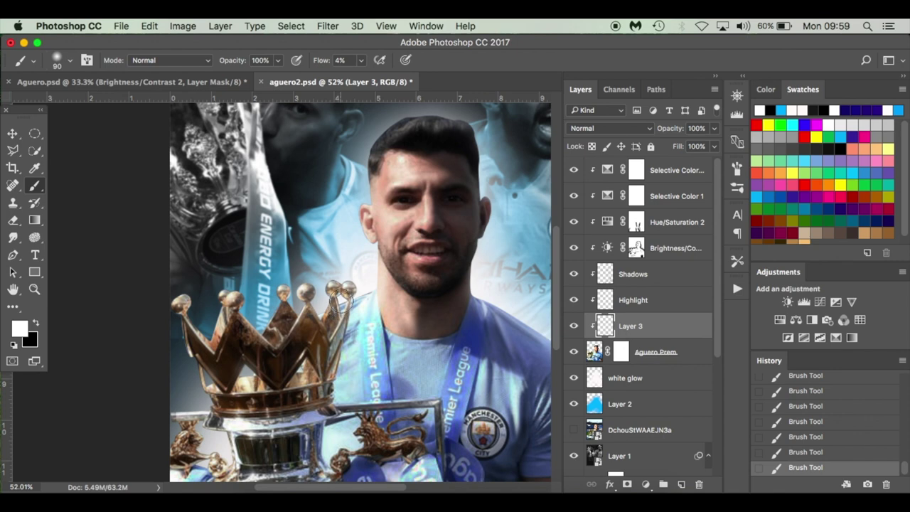
right_click(306, 313)
key("Escape")
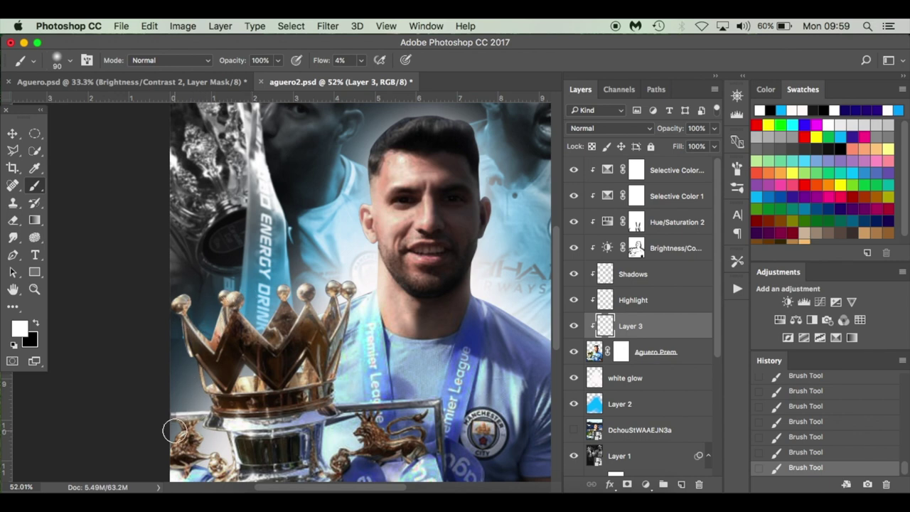
Step: Paint faint light up the trophy's left edge and handle, raising brush flow to 9%
scroll(174, 431, "down", 5)
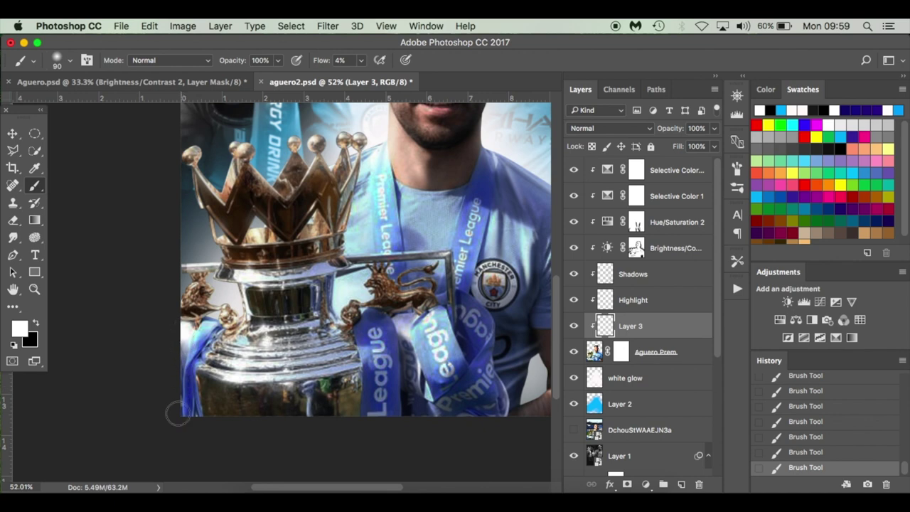
mouse_move(176, 365)
left_mouse_down()
mouse_move(183, 327)
mouse_move(220, 306)
left_mouse_up()
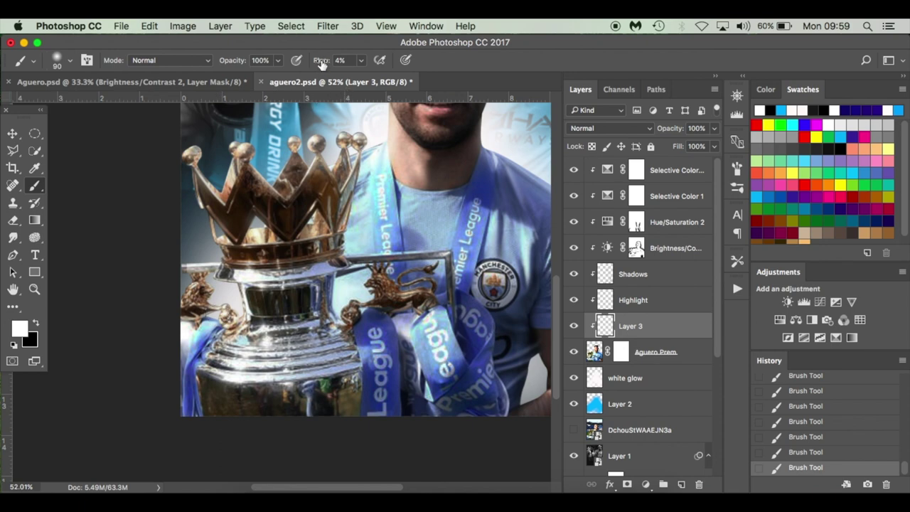
left_click_drag(322, 63, 329, 64)
mouse_move(218, 307)
left_mouse_down()
mouse_move(242, 308)
mouse_move(217, 286)
left_mouse_up()
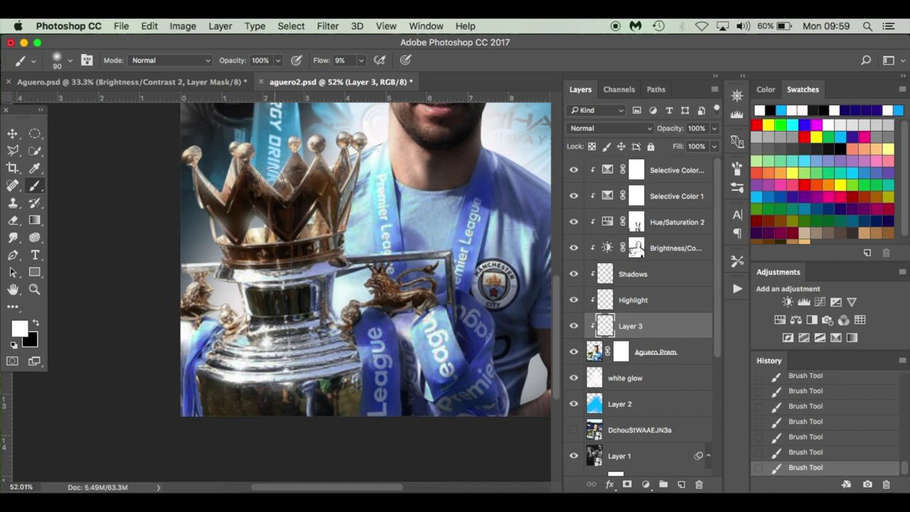
Step: Enlarge the brush to 200, fit the whole poster in the window, and switch to Aguero.psd
scroll(281, 178, "up", 5)
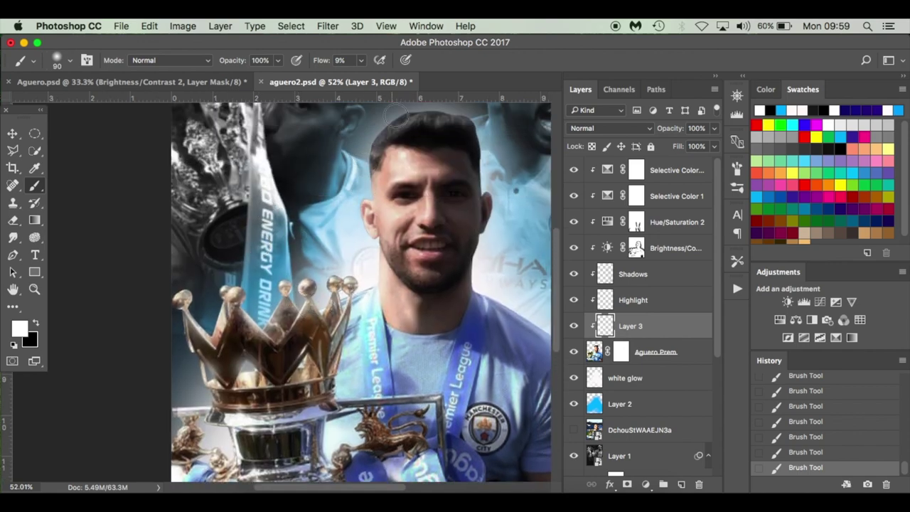
scroll(384, 196, "up", 4)
scroll(384, 195, "right", 3)
key("]")
scroll(384, 363, "down", 6)
scroll(384, 363, "right", 3)
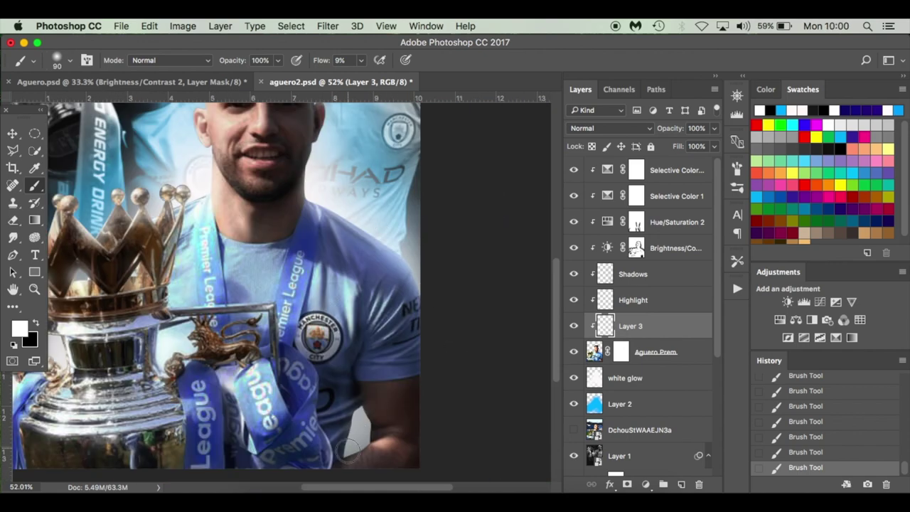
key("]")
key("]")
key("]")
key("]")
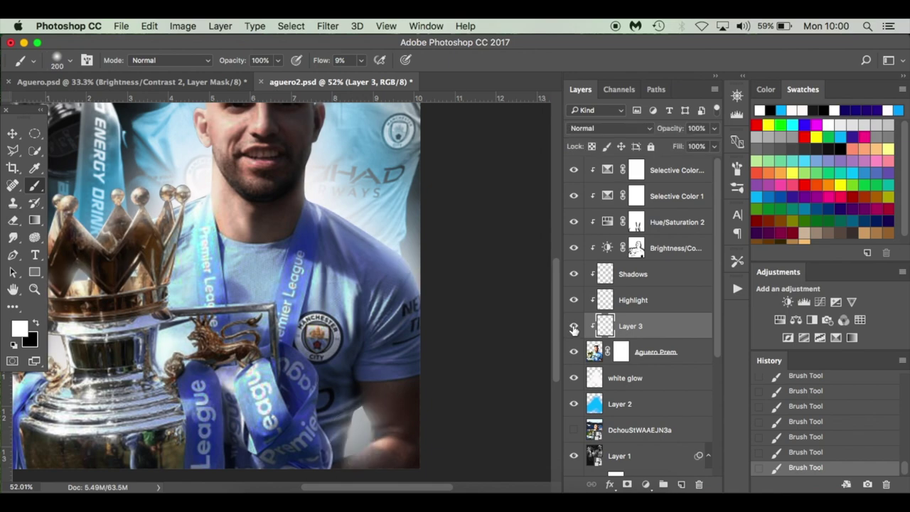
key("super+0")
key("ctrl+Tab")
Step: Compare Layer 3 on and off in Aguero.psd, then return to aguero2.psd
scroll(350, 253, "up", 3)
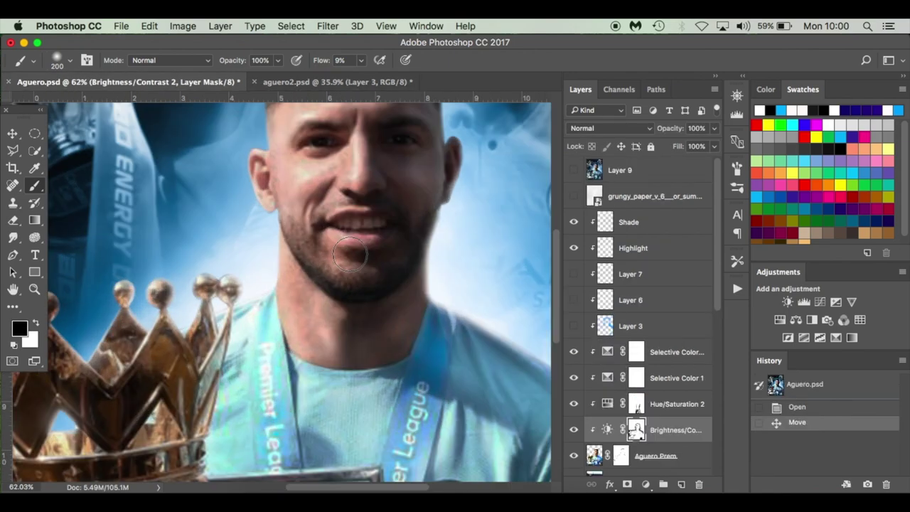
scroll(350, 252, "up", 2)
left_click(574, 325)
left_click(574, 325)
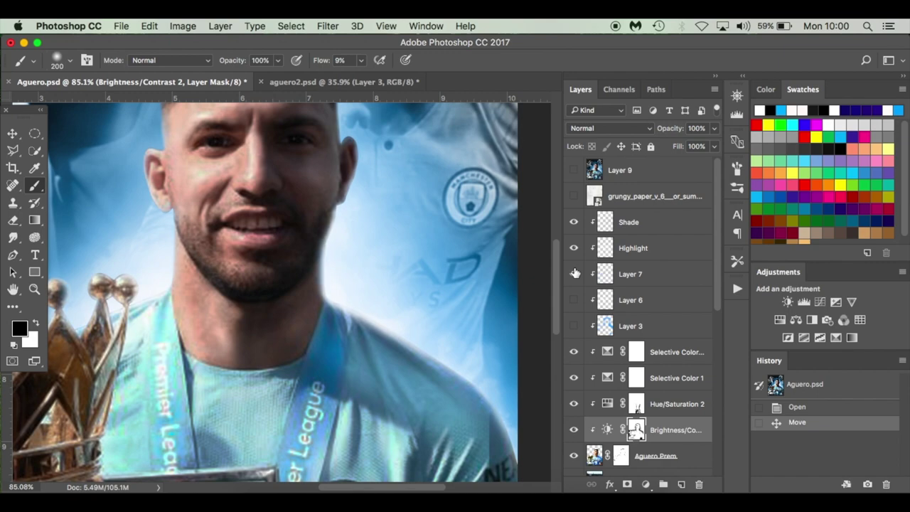
left_click(574, 325)
key("ctrl+Tab")
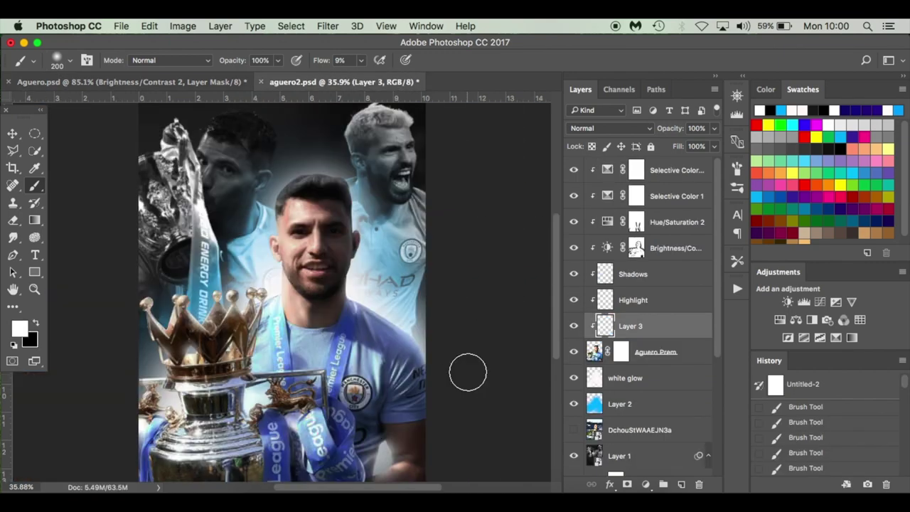
Step: Add a new Layer 4 above Layer 3, then reselect Layer 3 and shrink the brush to 25
scroll(468, 373, "up", 3)
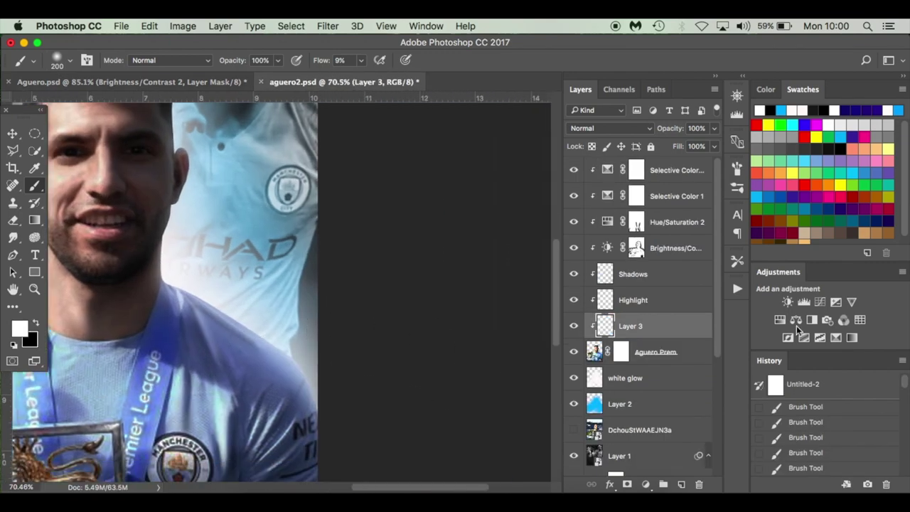
left_click(677, 484)
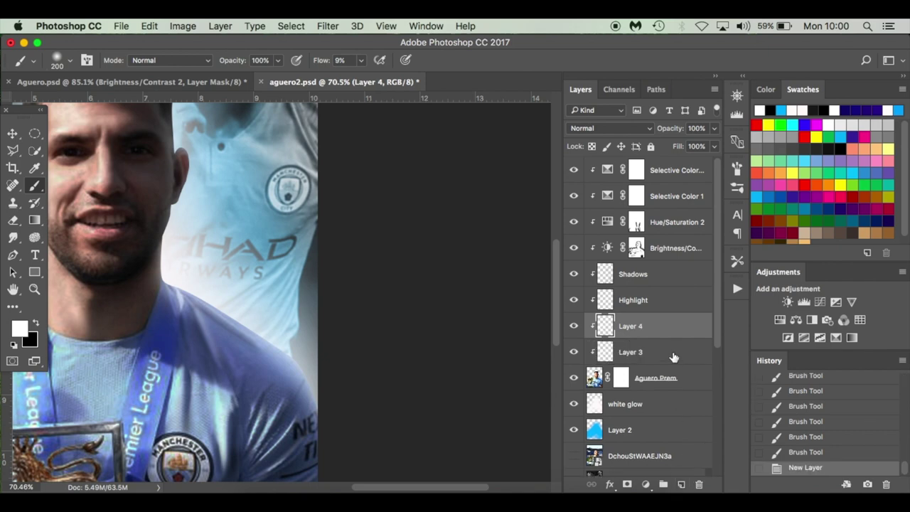
left_click(674, 357)
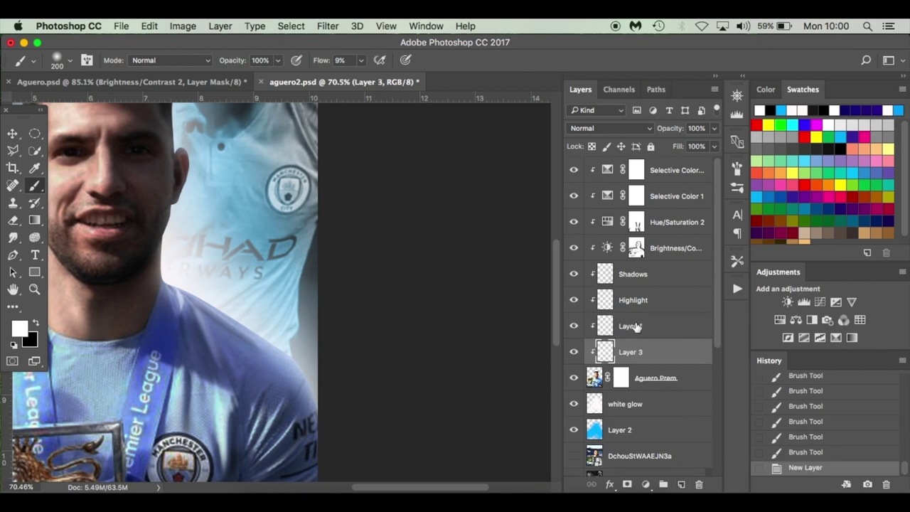
scroll(340, 315, "up", 3)
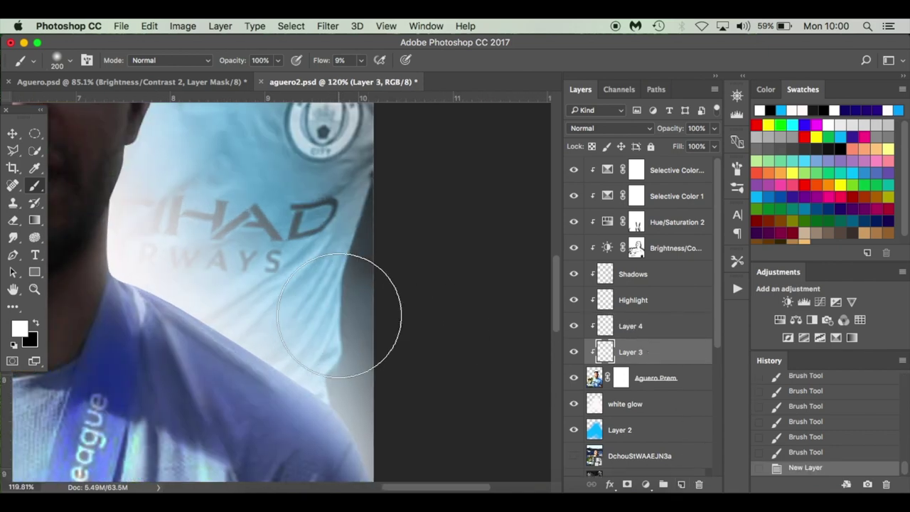
key("bracketleft")
key("bracketleft")
key("bracketleft")
key("bracketleft")
key("bracketleft")
key("bracketleft")
key("bracketleft")
key("bracketleft")
key("bracketleft")
key("bracketleft")
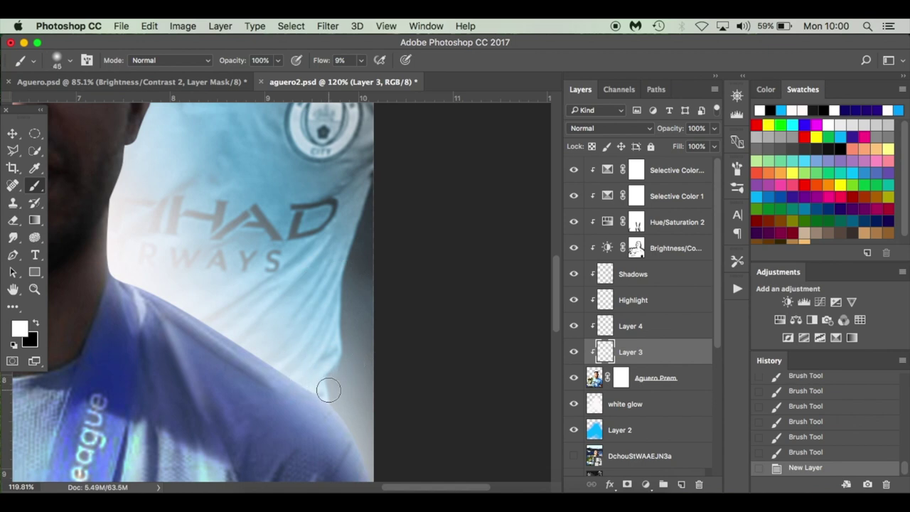
key("bracketleft")
key("bracketleft")
key("bracketleft")
key("bracketleft")
key("bracketleft")
Step: Paint a soft light rim down the shoulder edge on Layer 3 and check it by toggling visibility
scroll(321, 391, "down", 5)
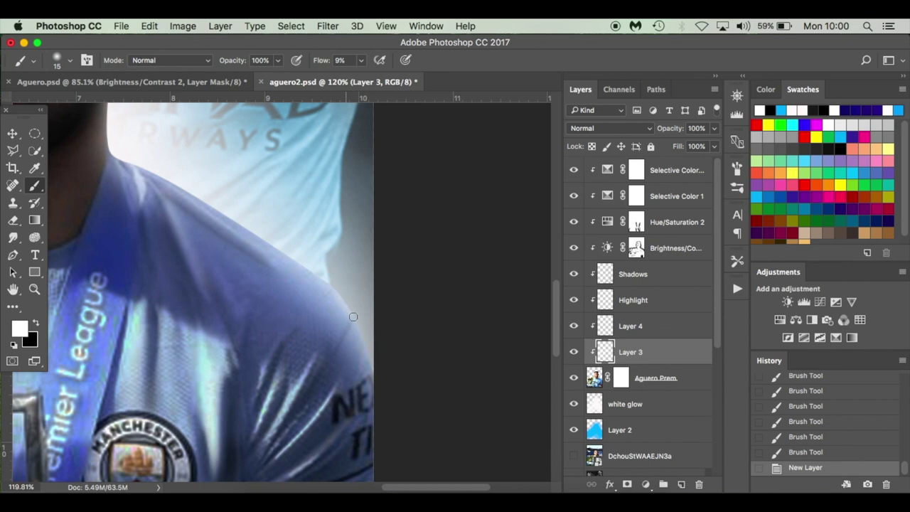
left_click_drag(143, 171, 281, 247)
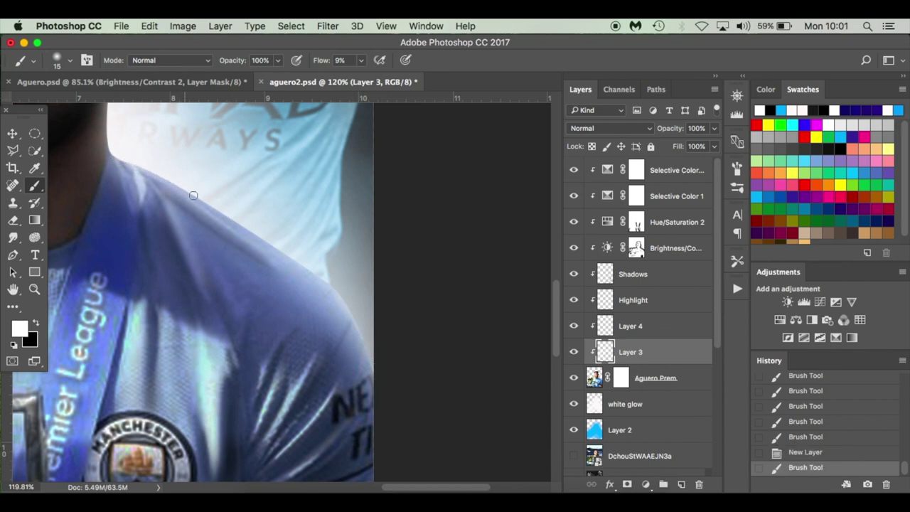
left_click_drag(252, 235, 345, 302)
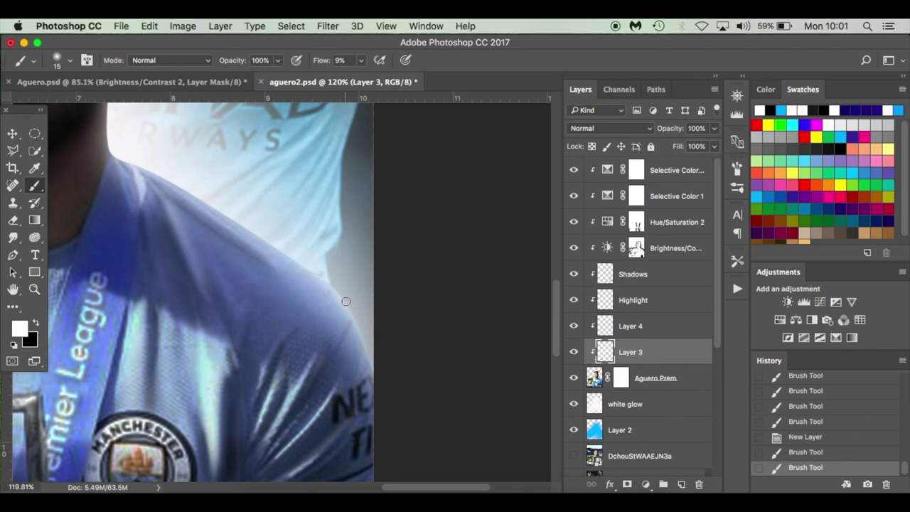
left_click(574, 352)
left_click(574, 352)
left_click(640, 328)
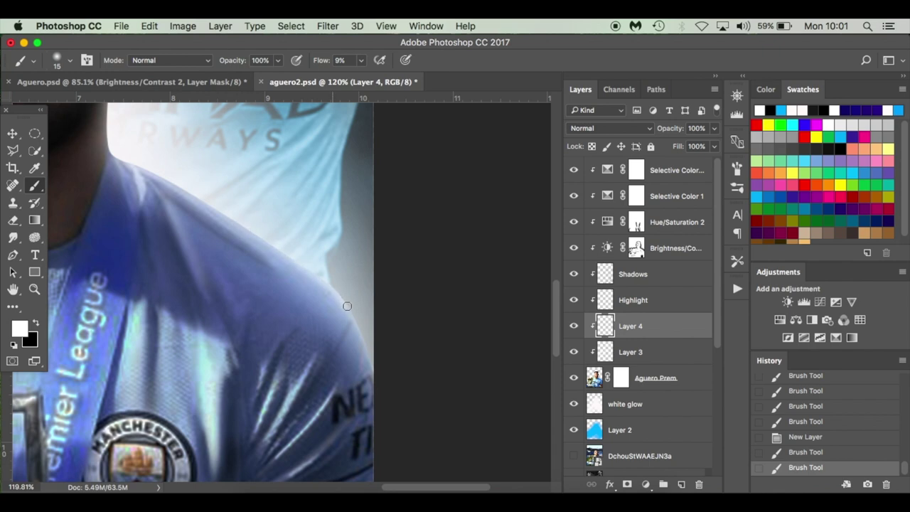
Step: On Layer 4, brush faint white light along Aguero's jaw edge with a small dab nearby
left_click_drag(372, 361, 381, 409)
scroll(308, 290, "up", 3)
scroll(308, 291, "left", 4)
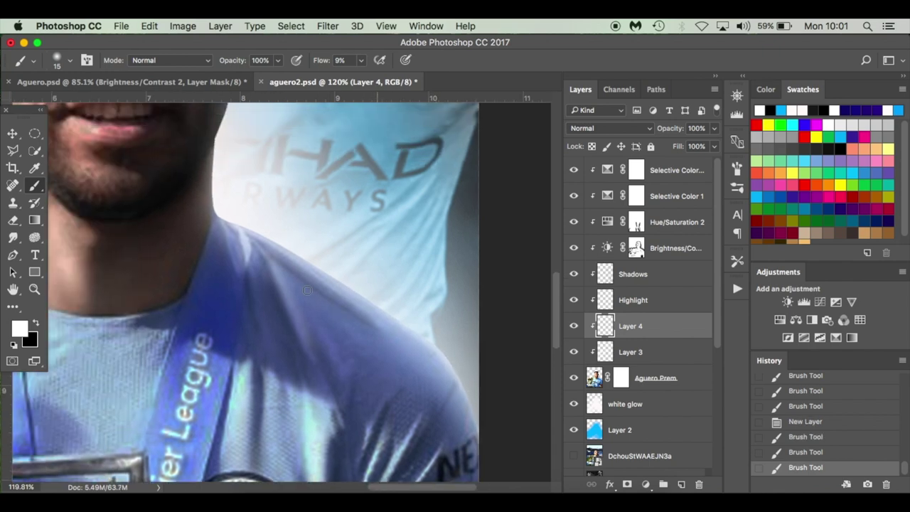
left_click_drag(248, 248, 261, 165)
scroll(264, 314, "up", 5)
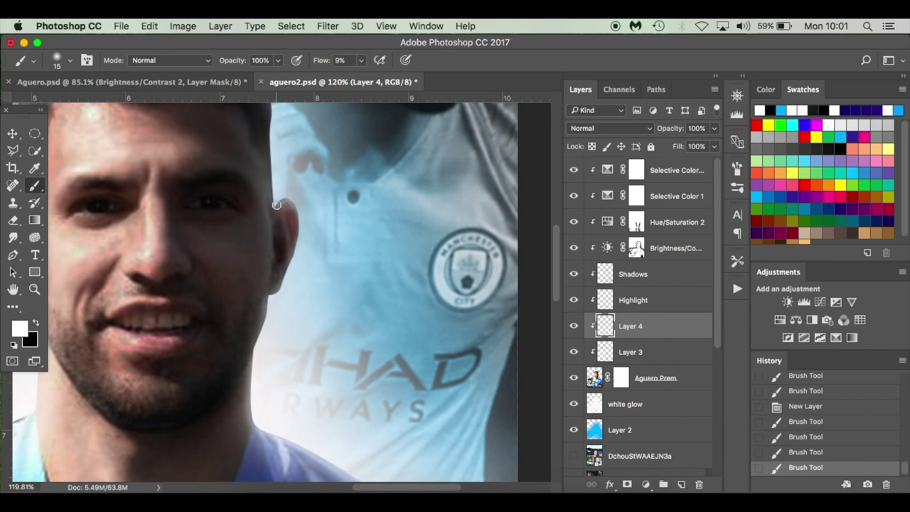
left_click(298, 206)
scroll(292, 284, "up", 6)
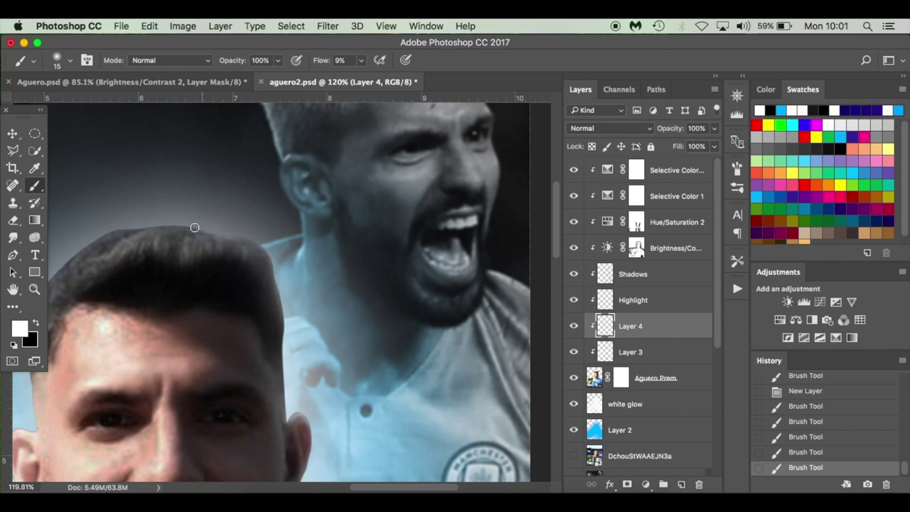
Step: Brush faint light along the top of the hair and, after panning, the crown's left edge
left_click_drag(170, 225, 102, 238)
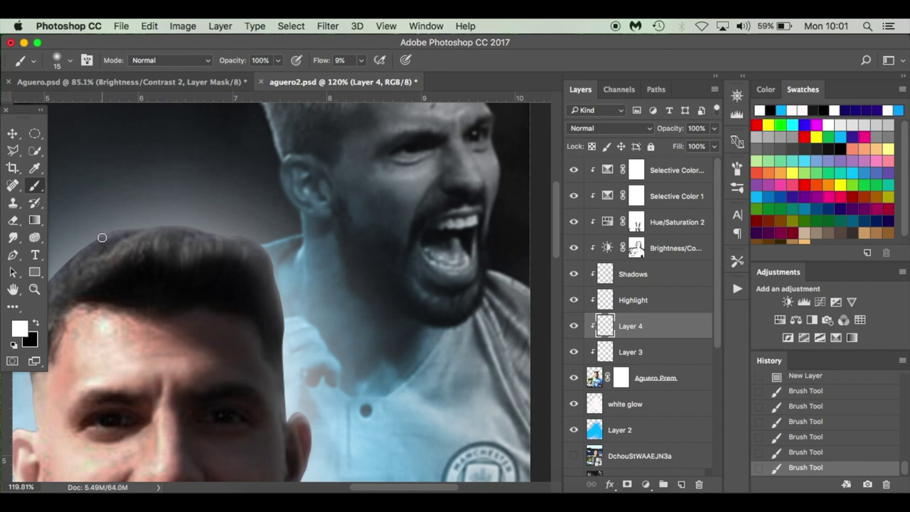
left_click_drag(101, 238, 244, 184)
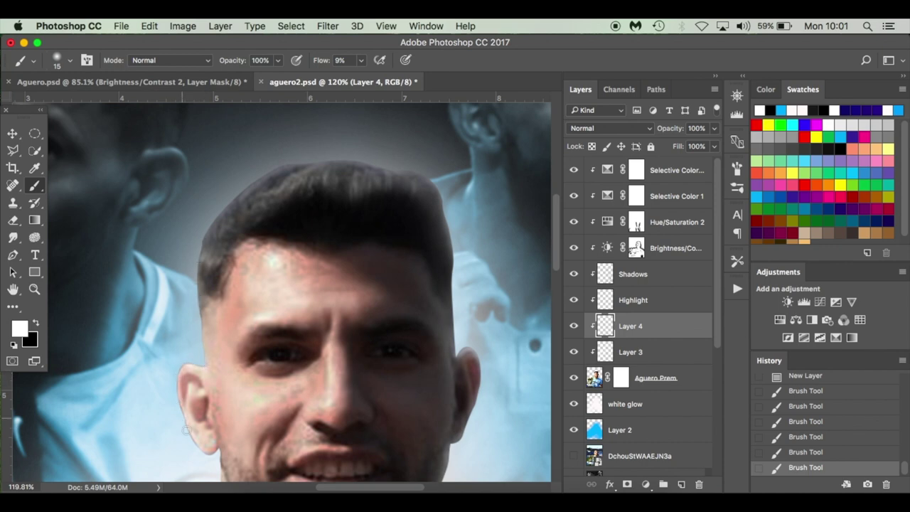
left_click_drag(214, 449, 229, 327)
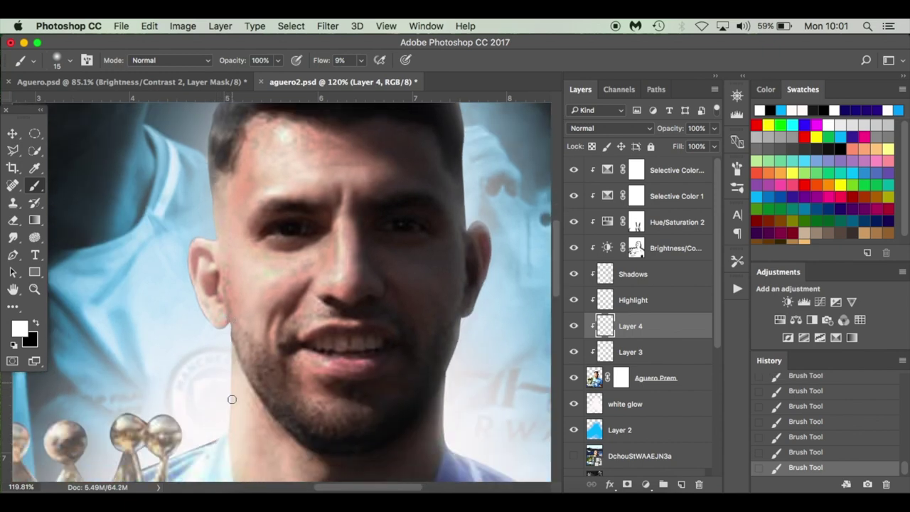
left_click_drag(232, 400, 251, 258)
scroll(160, 310, "left", 4)
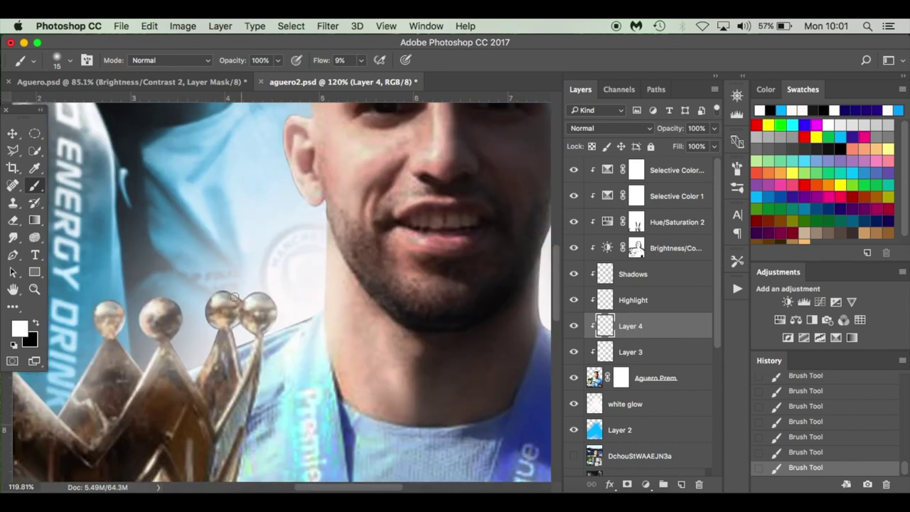
scroll(146, 365, "left", 8)
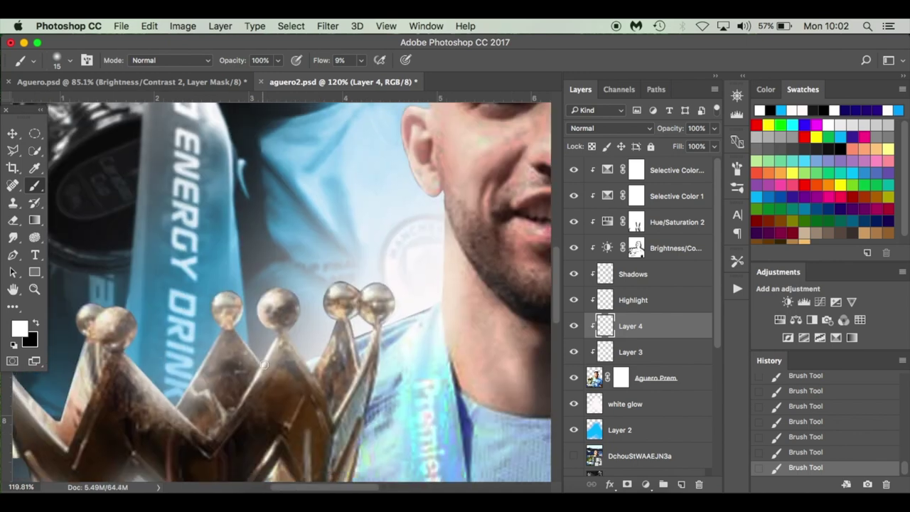
scroll(224, 331, "down", 6)
scroll(224, 330, "left", 2)
mouse_move(212, 223)
left_mouse_down()
mouse_move(172, 174)
mouse_move(158, 251)
left_mouse_up()
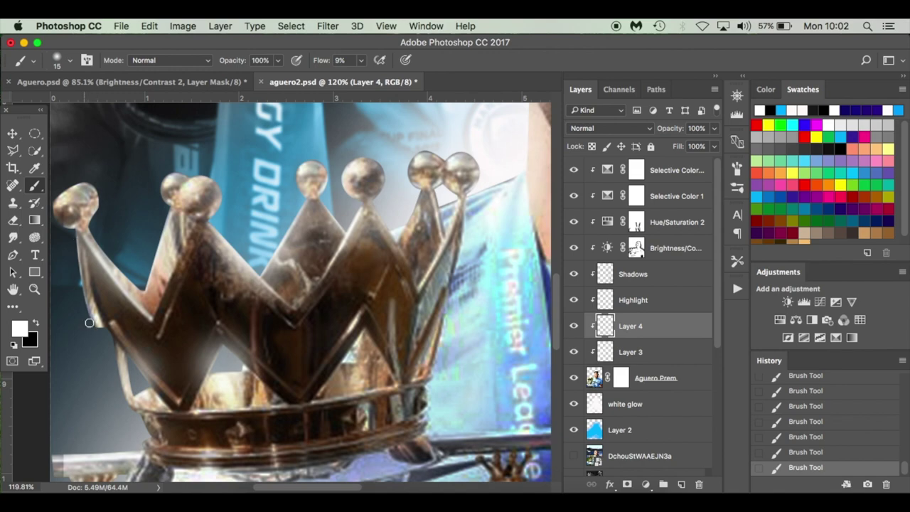
Step: Nudge the Brightness/Contrast 2 mask left, fit the poster with Cmd+0, and compare the adjustment on and off
scroll(49, 457, "down", 5)
scroll(49, 458, "left", 3)
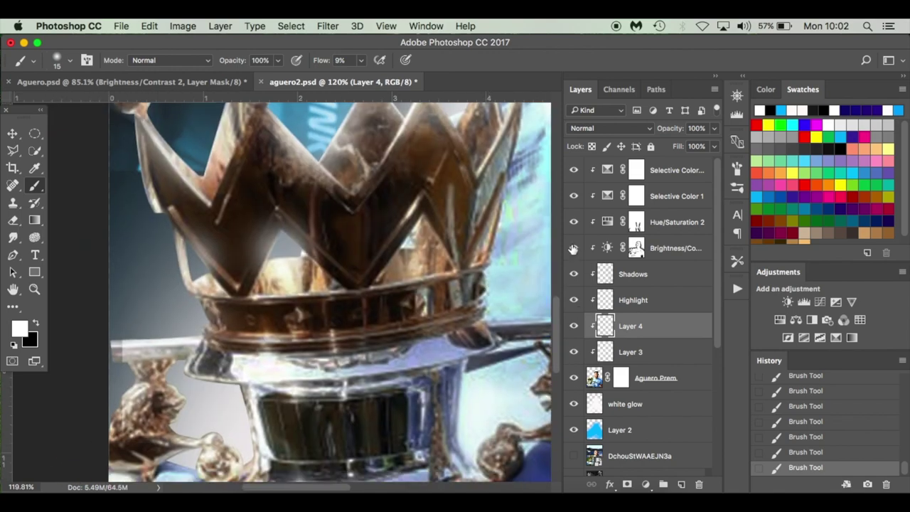
left_click(636, 248)
key("x")
key("v")
key("Left")
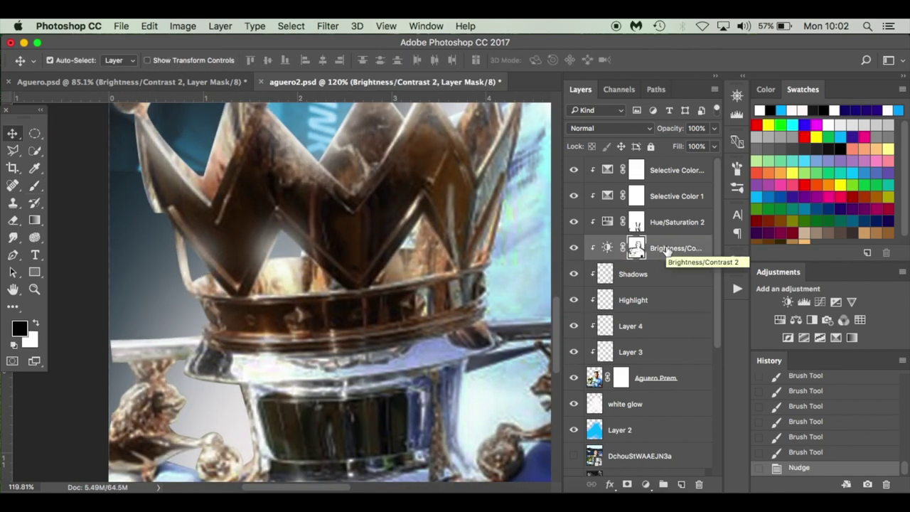
key("super+0")
left_click(574, 247)
left_click(574, 247)
left_click(574, 247)
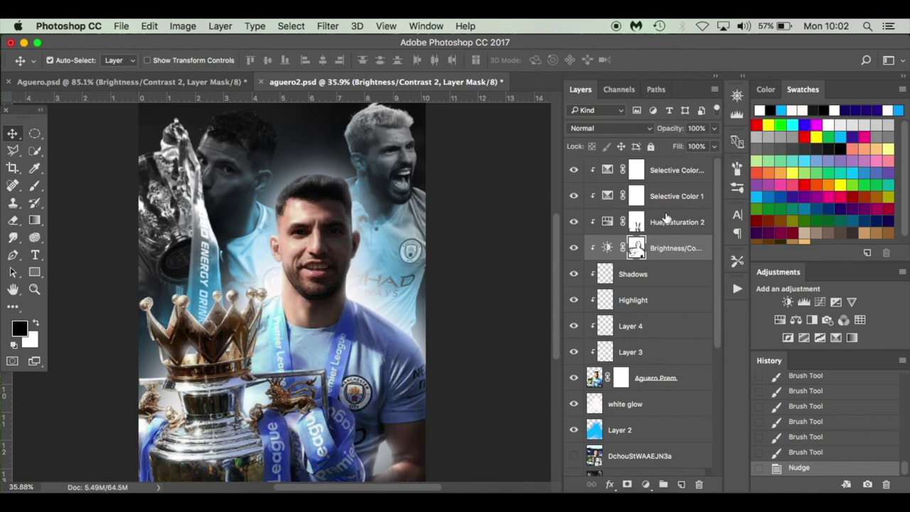
Step: Select Layer 3, swap the colours and add a new clipped Layer 5 above it
left_click(681, 179)
left_click(656, 352)
key("x")
left_click(681, 484)
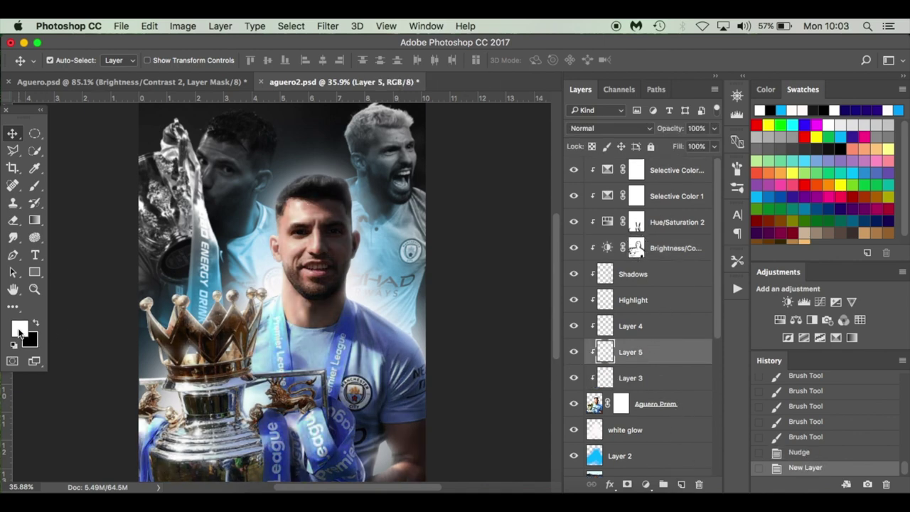
Step: Inspect Layer 3, Selective Color 2, Layer 7, Highlight and Shade in Aguero.psd, then return to aguero2.psd
left_click(143, 82)
left_click(35, 320)
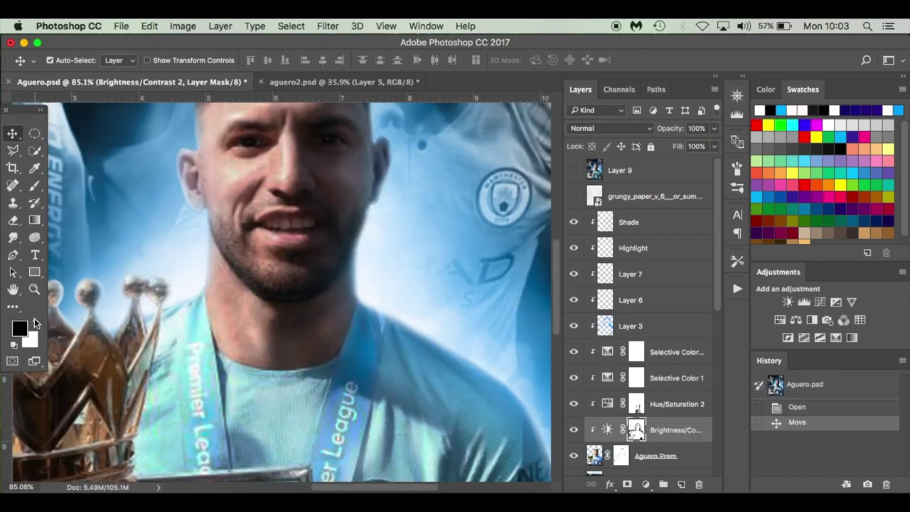
left_click(640, 326)
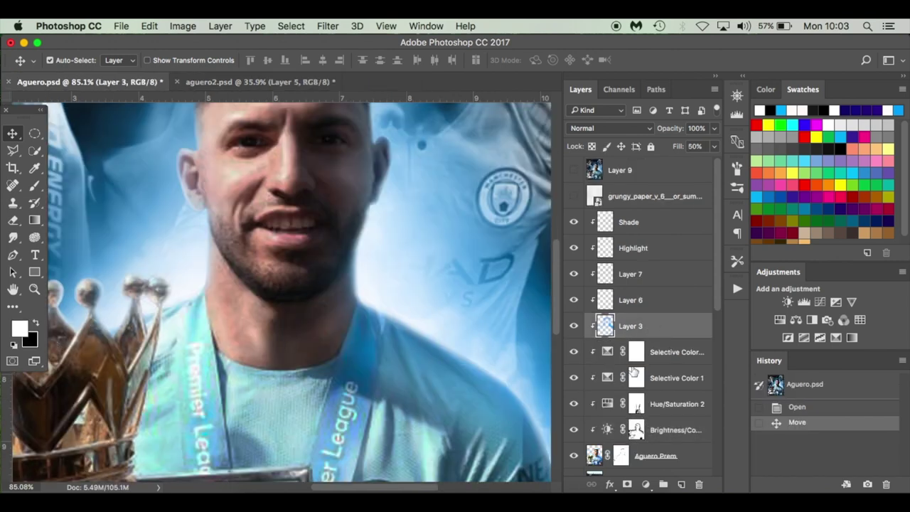
left_click(660, 352)
left_click(654, 278)
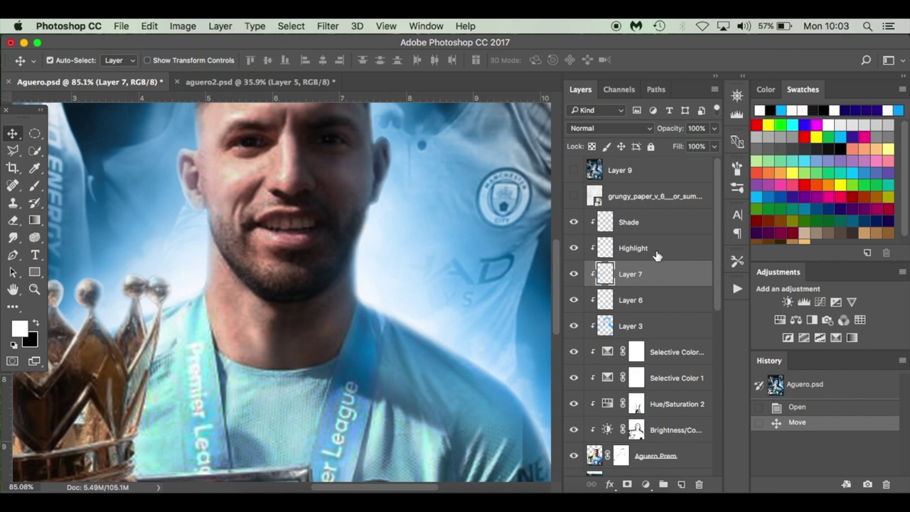
left_click(654, 249)
left_click(653, 223)
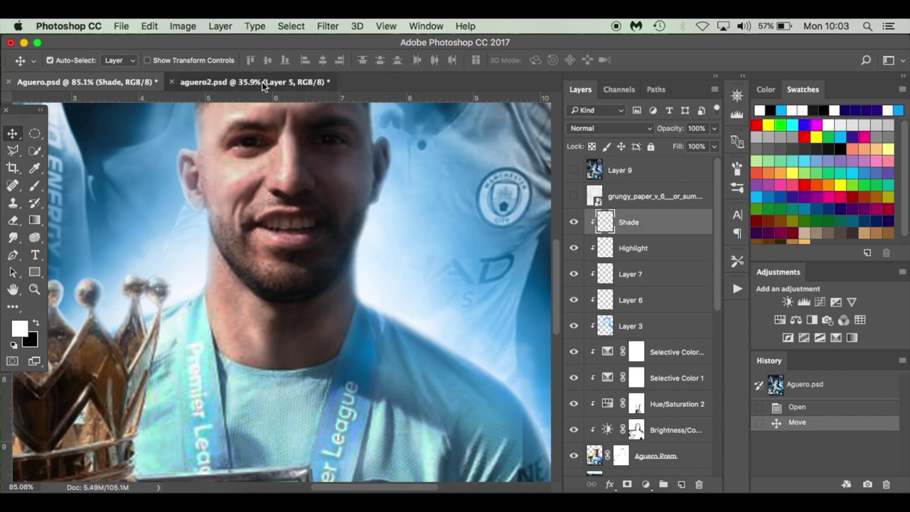
left_click(282, 82)
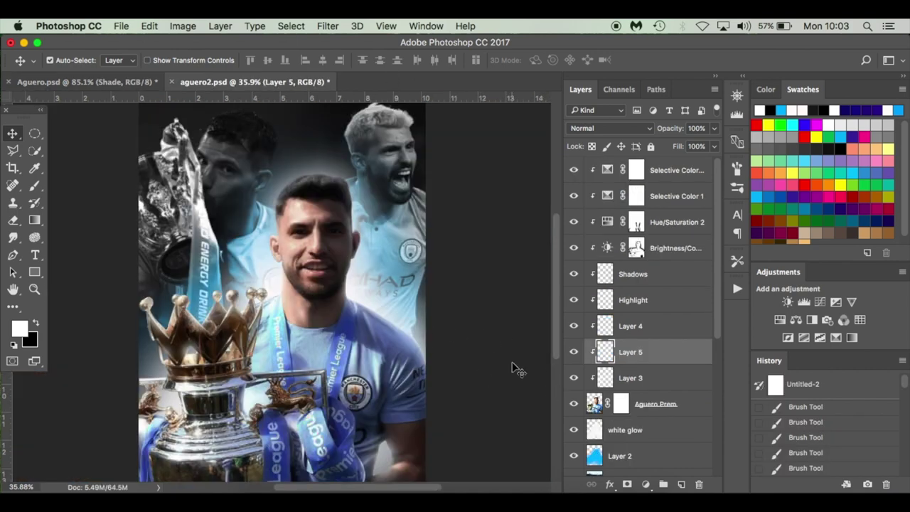
Step: Add a new clipped Layer 6 above Layer 3 and set the foreground colour to bright blue #43b1f7
left_click(595, 456)
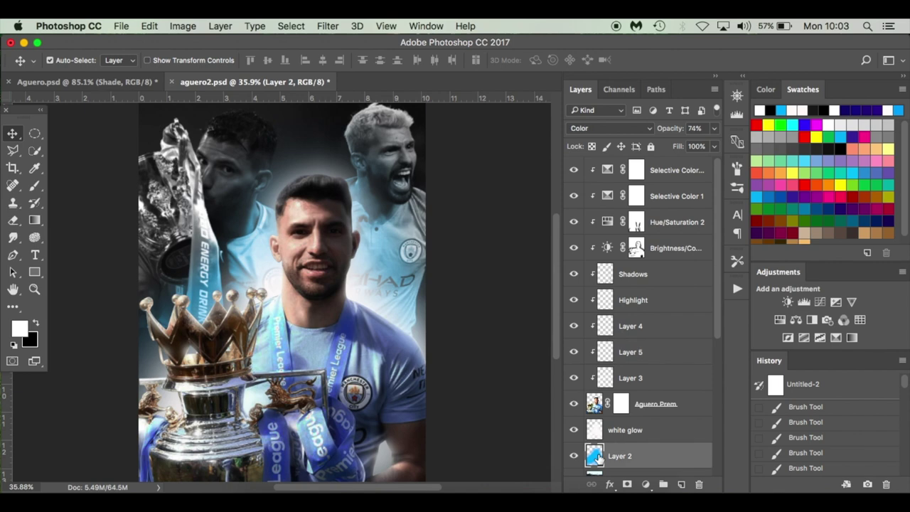
left_click(672, 383)
left_click(681, 484)
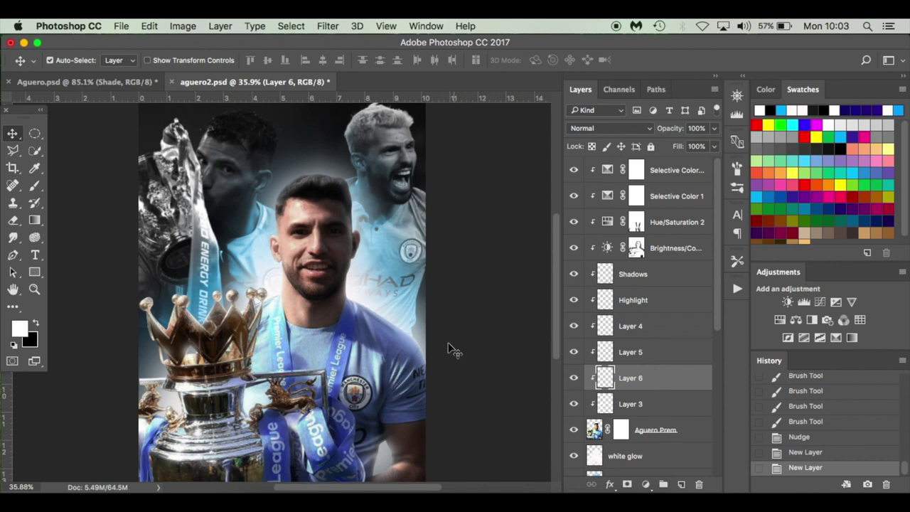
left_click(19, 328)
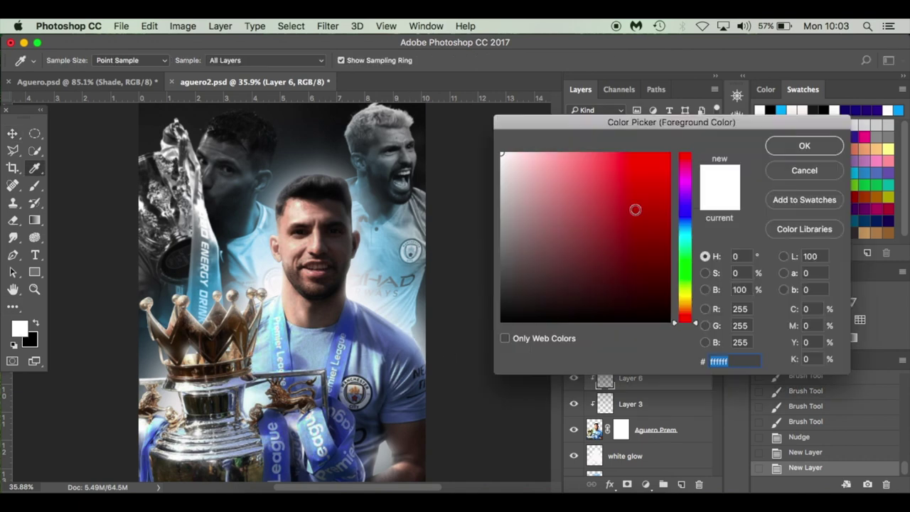
left_click(685, 227)
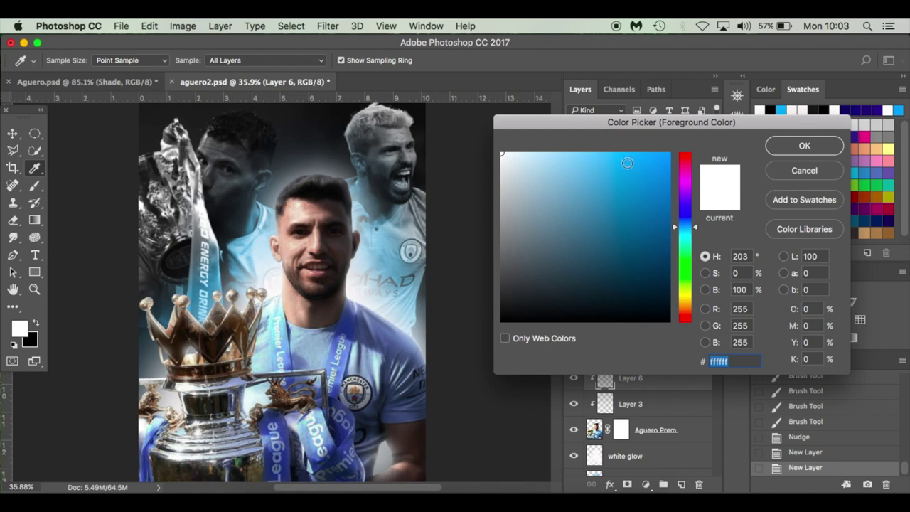
left_click(625, 157)
left_click(794, 145)
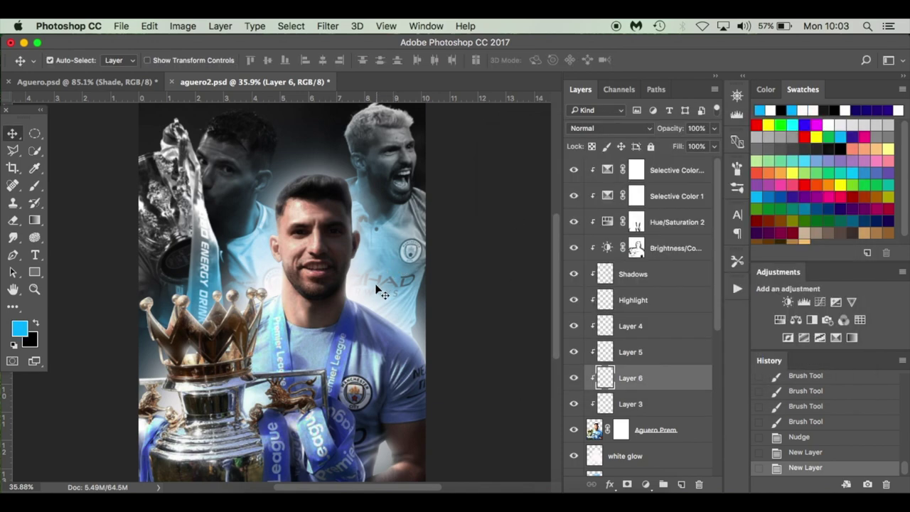
Step: With a 175 px brush, paint soft blue strokes over the shoulder, head, cheek and face
key("b")
key("bracketright")
key("bracketright")
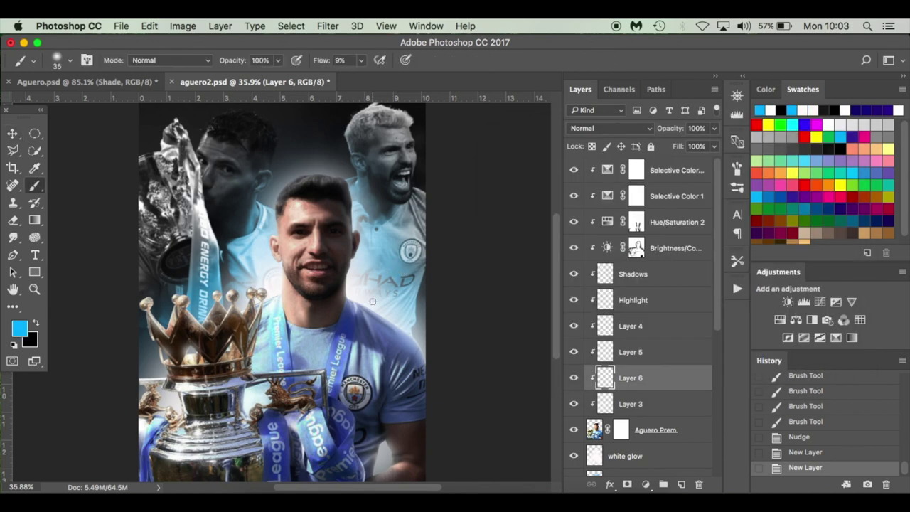
key("bracketright")
key("bracketright")
key("bracketright")
key("bracketright")
key("bracketright")
key("bracketright")
key("bracketright")
key("bracketright")
mouse_move(362, 302)
left_mouse_down()
mouse_move(423, 347)
mouse_move(453, 395)
left_mouse_up()
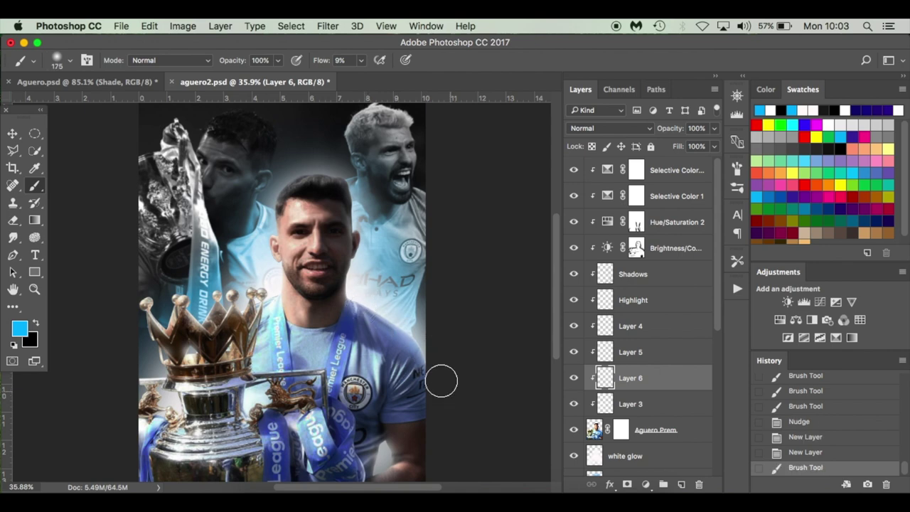
mouse_move(359, 303)
left_mouse_down()
mouse_move(420, 347)
mouse_move(450, 406)
left_mouse_up()
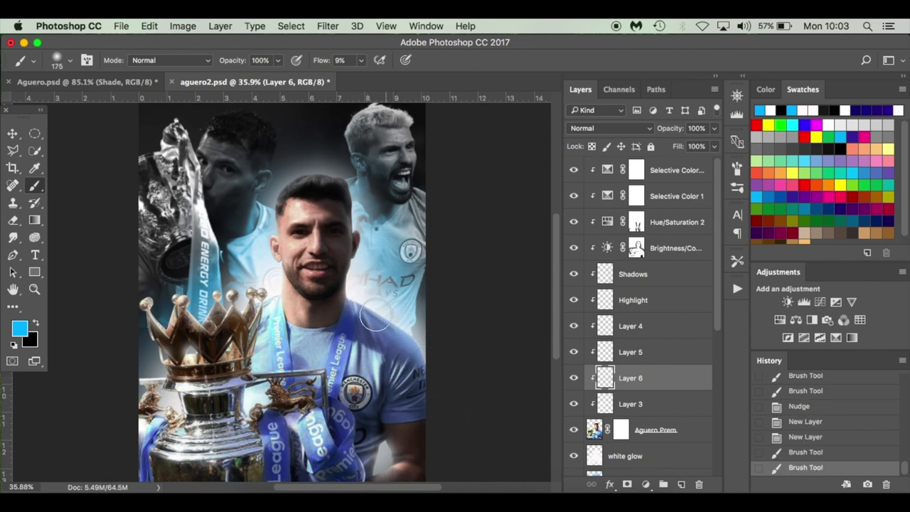
mouse_move(349, 193)
left_mouse_down()
mouse_move(331, 171)
mouse_move(257, 190)
left_mouse_up()
mouse_move(322, 166)
left_mouse_down()
mouse_move(278, 183)
mouse_move(266, 224)
left_mouse_up()
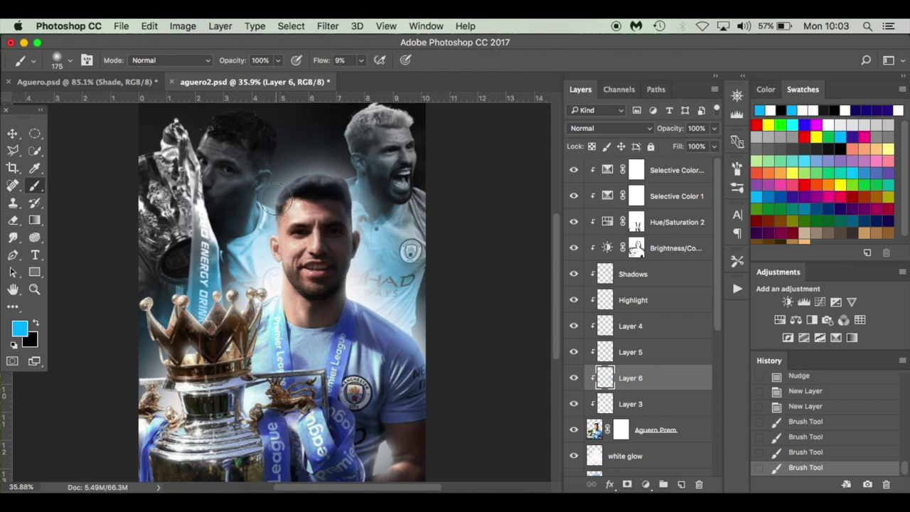
mouse_move(277, 284)
left_mouse_down()
mouse_move(272, 299)
mouse_move(247, 297)
mouse_move(203, 324)
mouse_move(220, 304)
mouse_move(143, 329)
mouse_move(146, 356)
mouse_move(132, 376)
mouse_move(150, 374)
mouse_move(155, 393)
mouse_move(171, 397)
left_mouse_up()
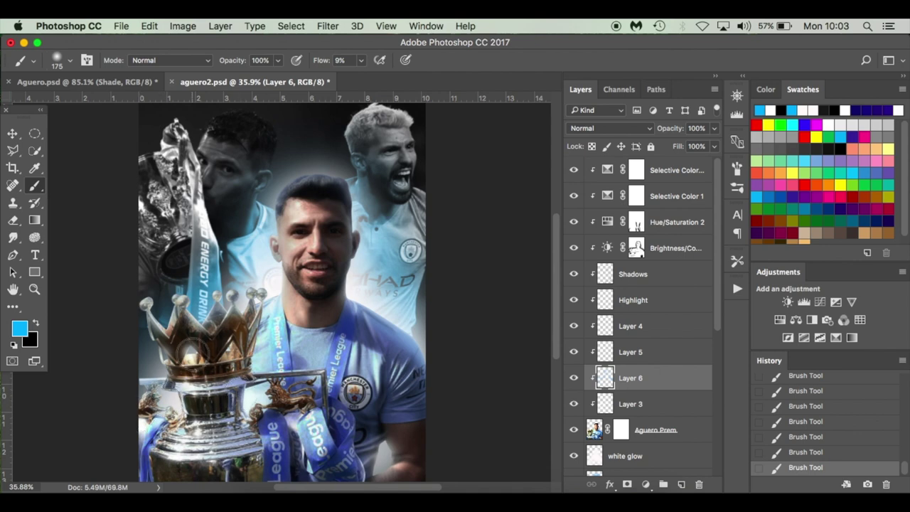
Step: Undo the last strokes via History and repaint the blue tint over the face
key("super+z")
left_click(846, 422)
left_click(848, 389)
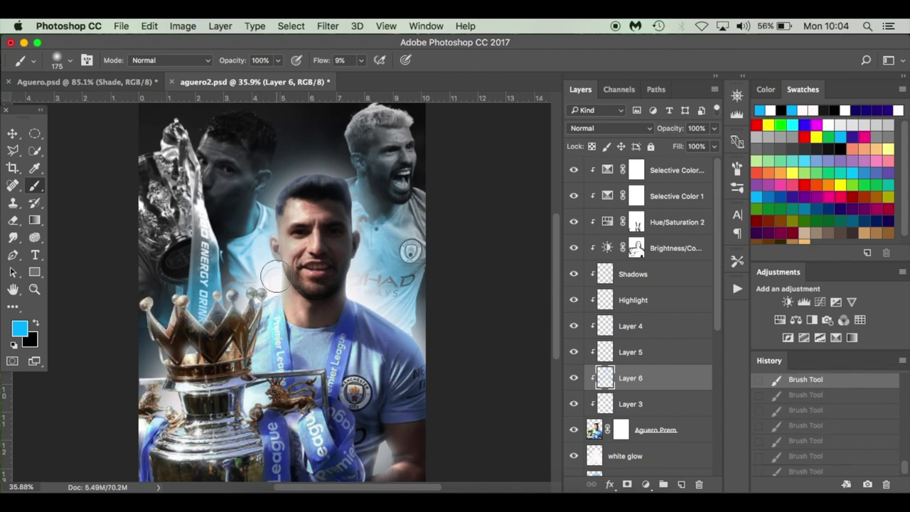
left_click_drag(376, 218, 379, 239)
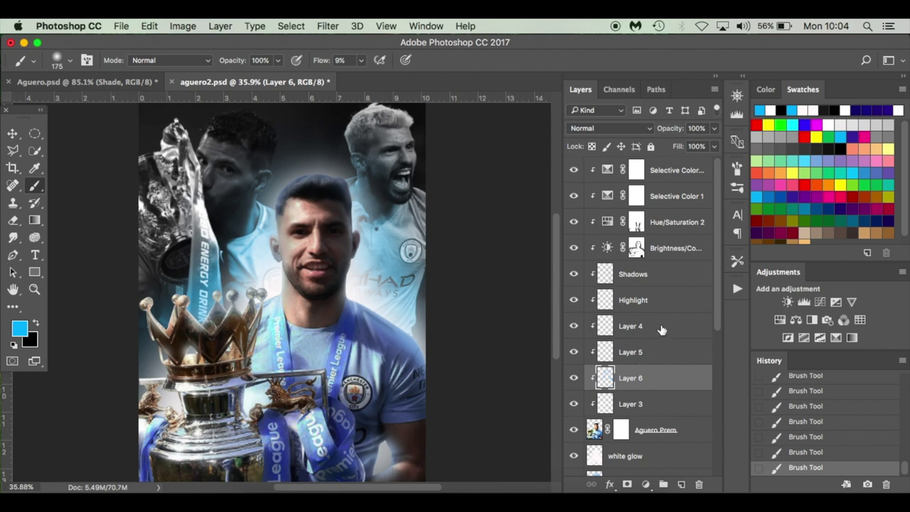
scroll(662, 406, "down", 5)
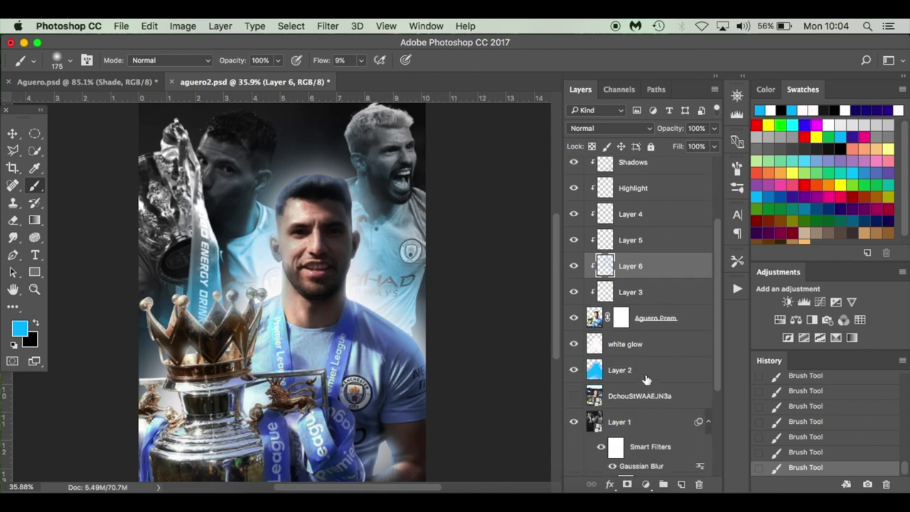
Step: On Layer 2, brush a faint blue wash over the shoulder with a 600 px brush
left_click(606, 372)
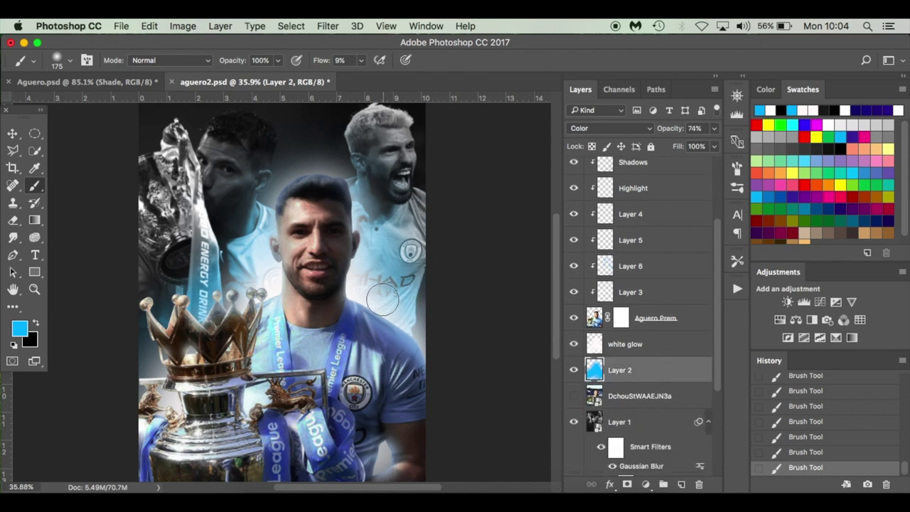
key("bracketright")
key("bracketright")
key("bracketright")
key("bracketright")
key("bracketright")
key("bracketright")
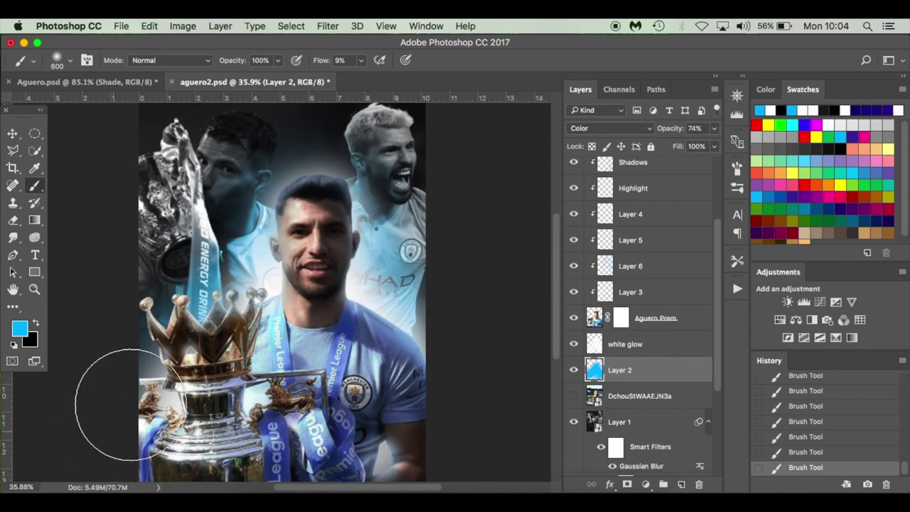
mouse_move(398, 334)
left_mouse_down()
mouse_move(458, 365)
mouse_move(426, 356)
mouse_move(381, 292)
left_mouse_up()
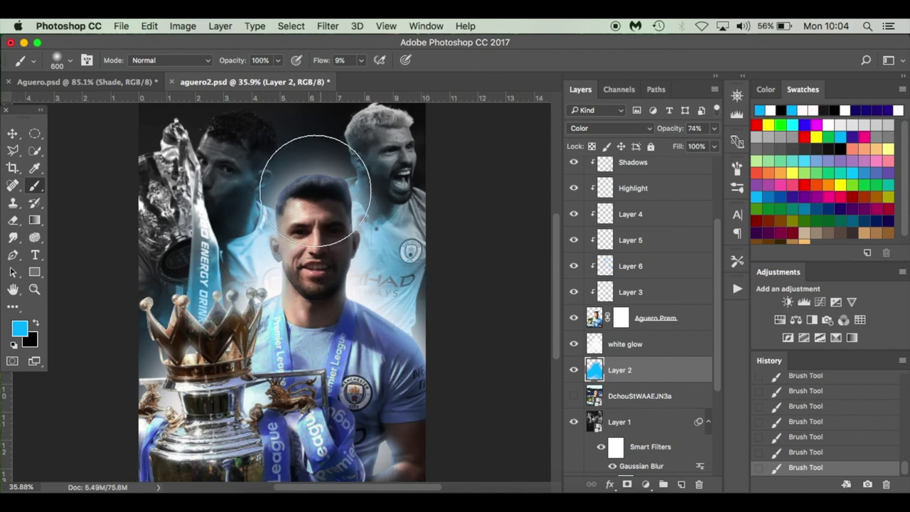
Step: Compare against the fitted Aguero.psd reference, then return to aguero2.psd and select the white glow layer
left_click(126, 83)
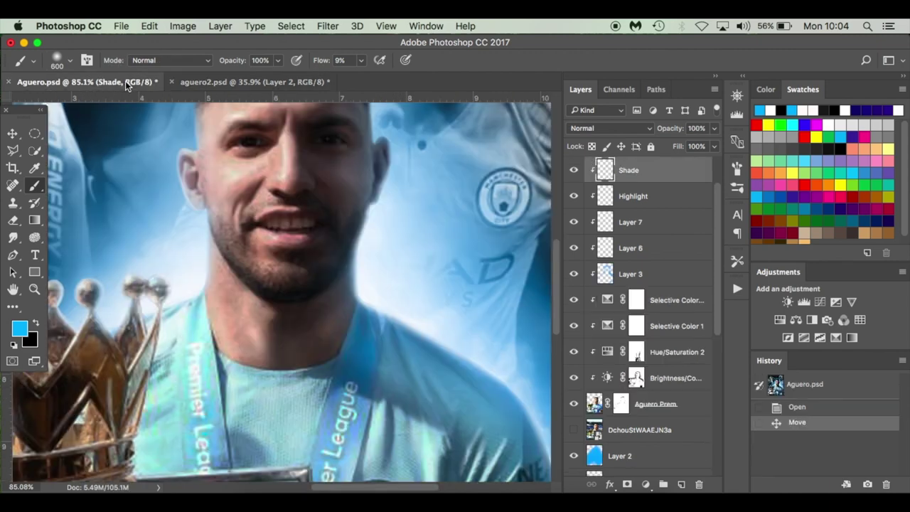
key("super+0")
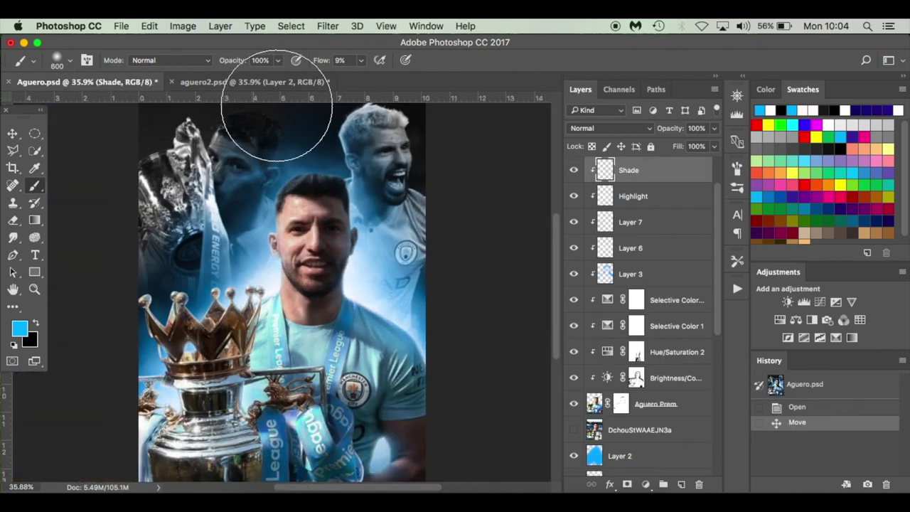
left_click(301, 82)
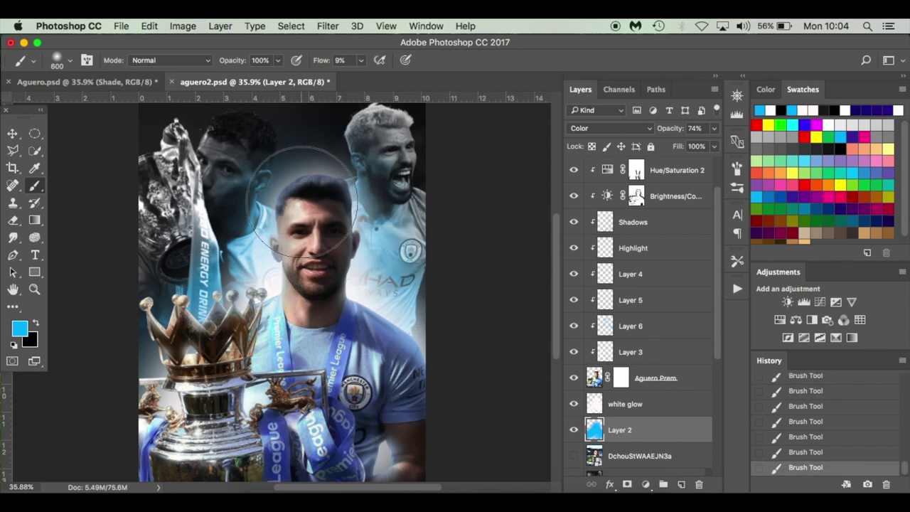
left_click(674, 410)
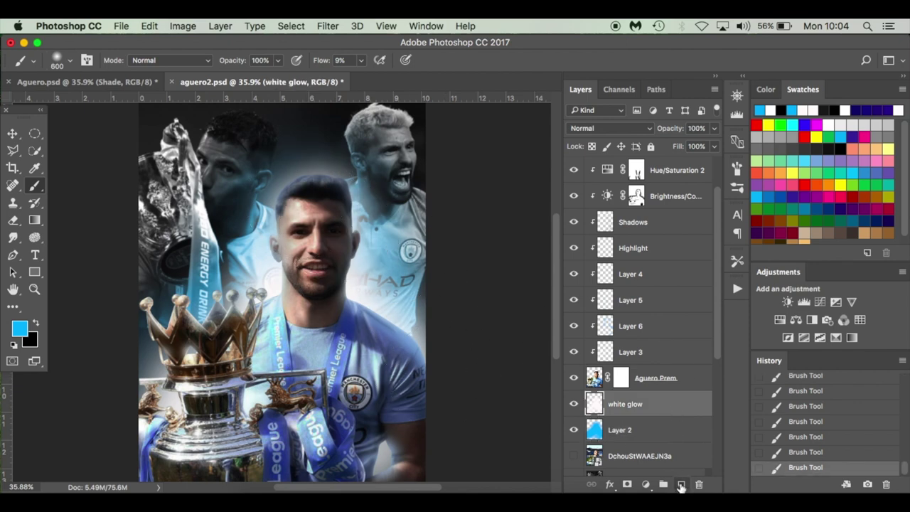
Step: Add a layer above the white glow and paint glow around the head, face, chin and shirt sponsor
left_click(681, 486)
left_click(325, 192)
left_click(313, 202)
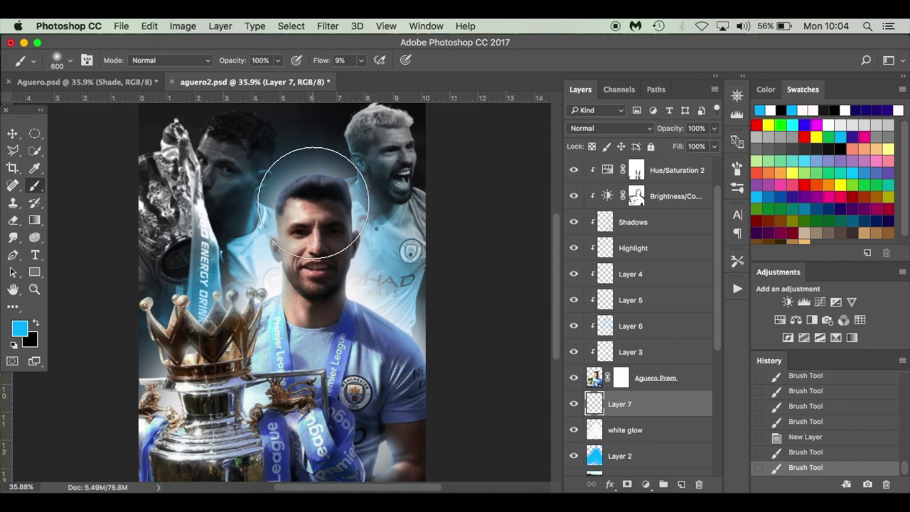
left_click(313, 203)
left_click(317, 201)
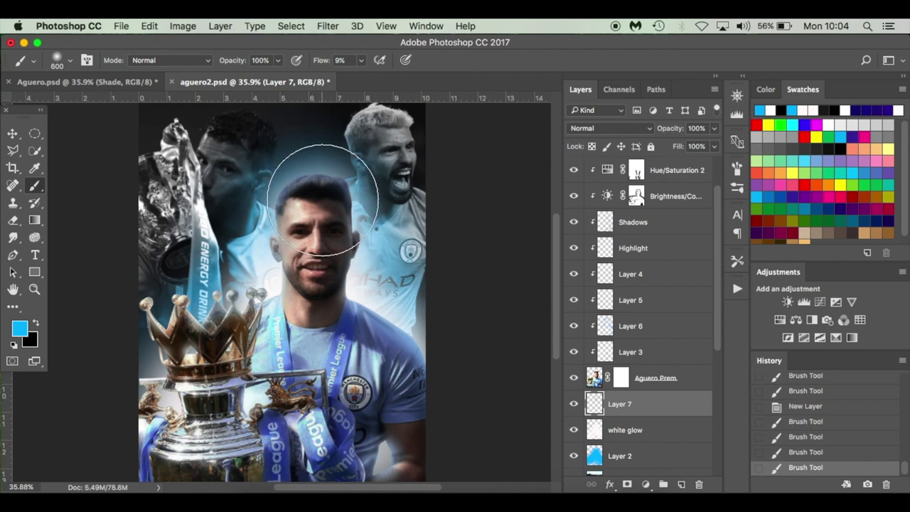
left_click(331, 235)
left_click(331, 234)
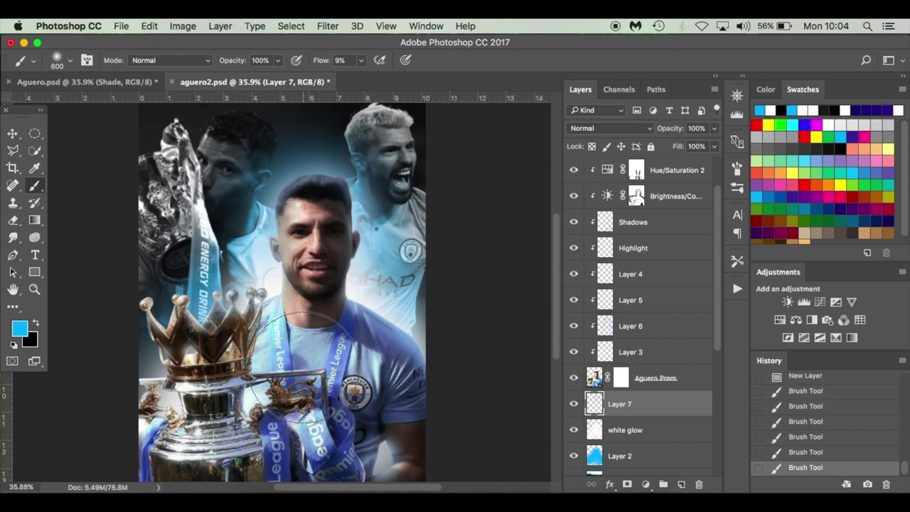
left_click(299, 316)
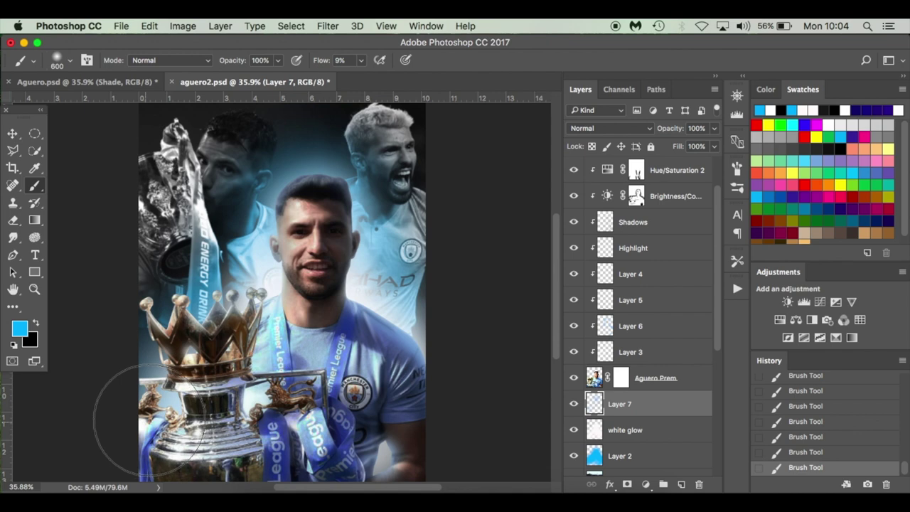
mouse_move(389, 344)
left_mouse_down()
mouse_move(417, 335)
mouse_move(386, 396)
mouse_move(380, 439)
left_mouse_up()
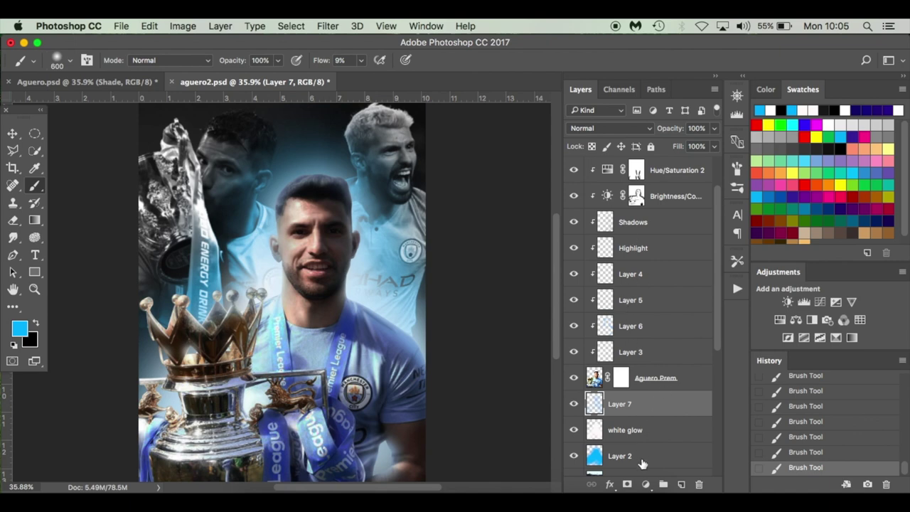
Step: Clip Layer 6 to the layer below and lower its opacity to 63%
left_click(655, 333)
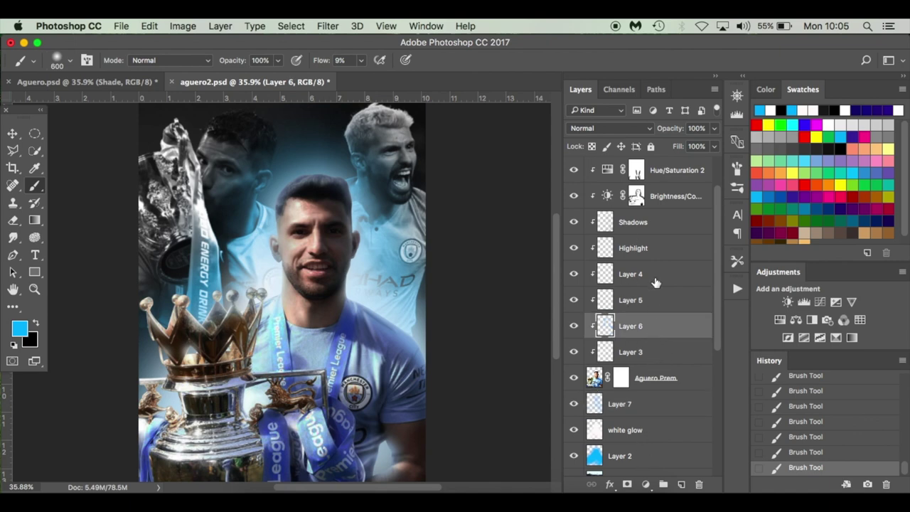
left_click(586, 325, "alt")
left_click_drag(672, 136, 652, 131)
left_click_drag(648, 129, 647, 129)
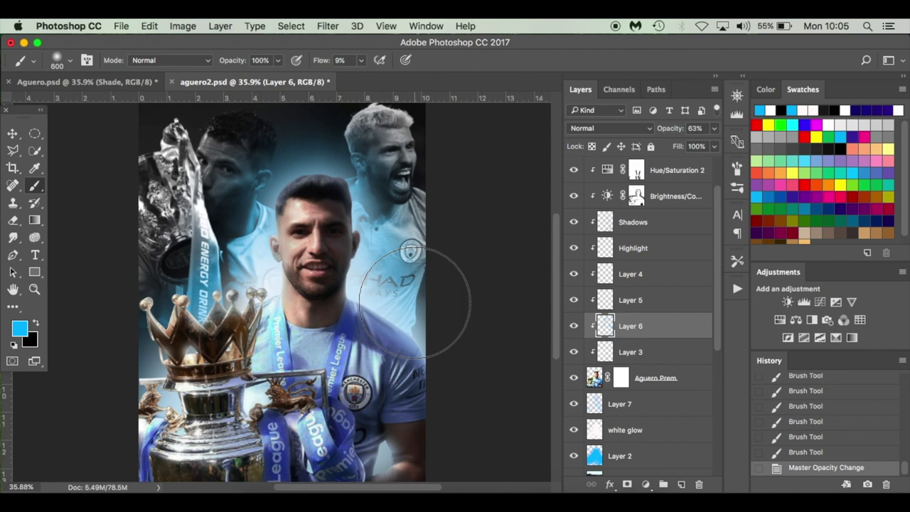
scroll(649, 390, "down", 6)
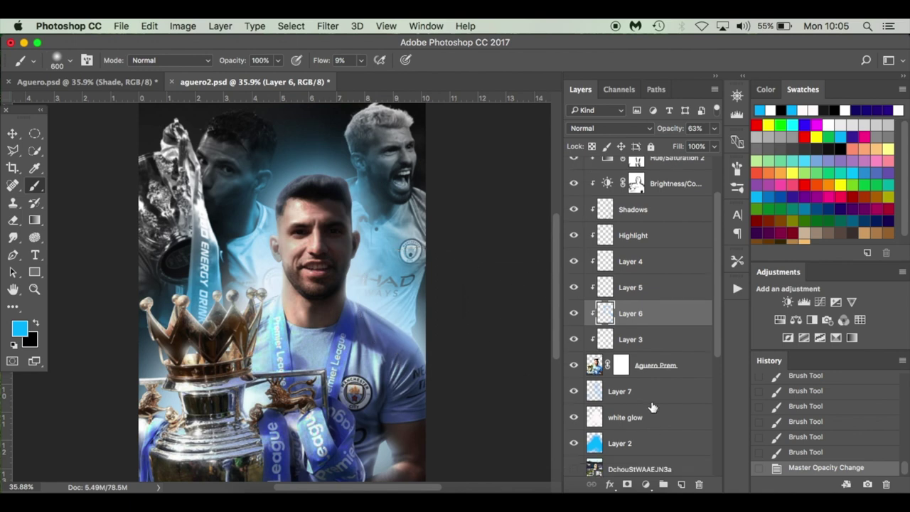
Step: Select Layer 1, set the background colour to white, and rasterize the Layer 1 smart object
left_click(648, 365)
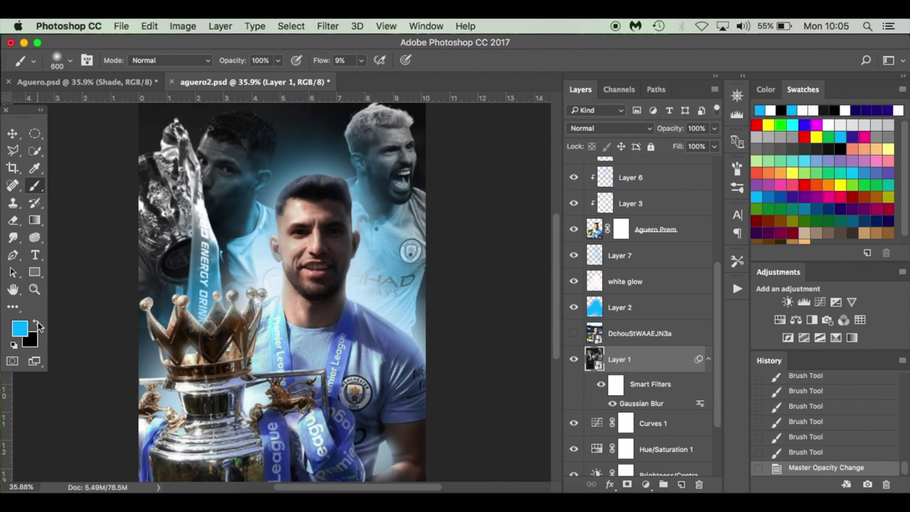
left_click(32, 344)
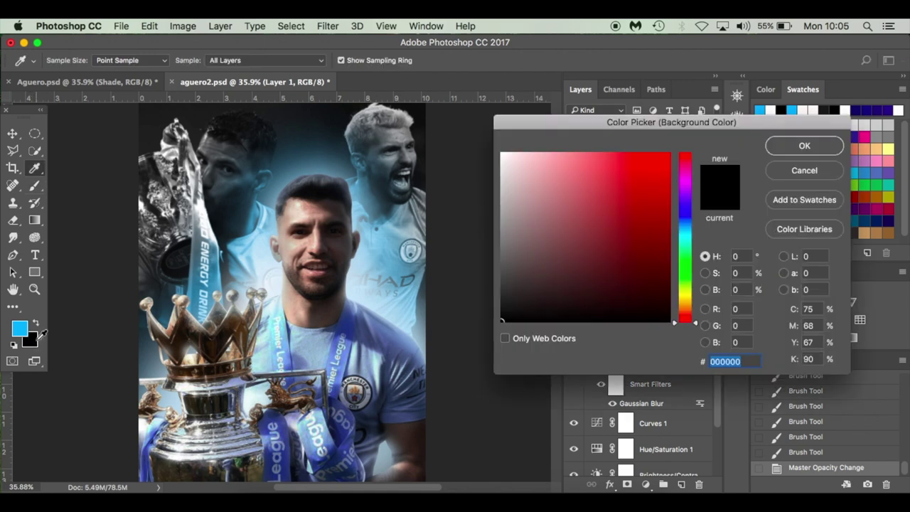
left_click(503, 154)
left_click(804, 145)
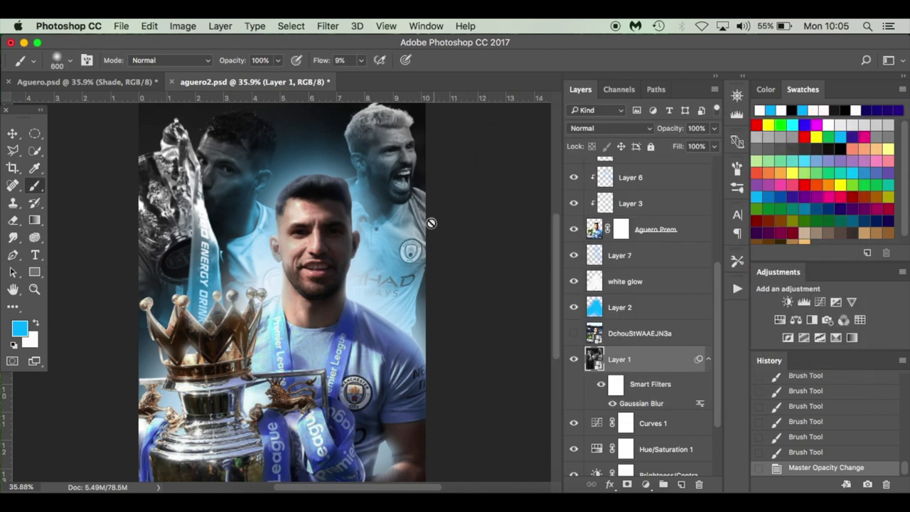
left_click(386, 197)
left_click(554, 206)
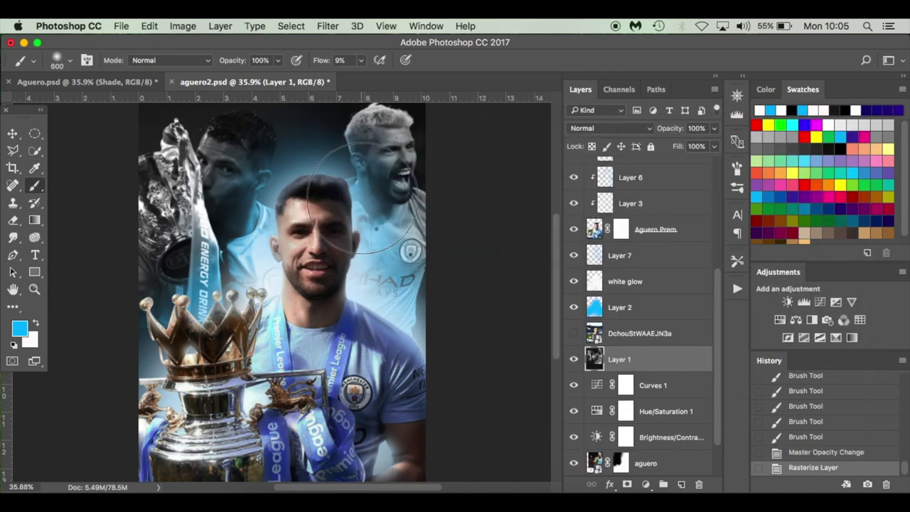
Step: Paint white light down the top-right head's left edge and neck with a smaller brush
key("bracketleft")
key("bracketleft")
key("bracketleft")
key("bracketleft")
key("bracketleft")
key("bracketleft")
key("bracketleft")
key("bracketleft")
key("bracketleft")
key("bracketleft")
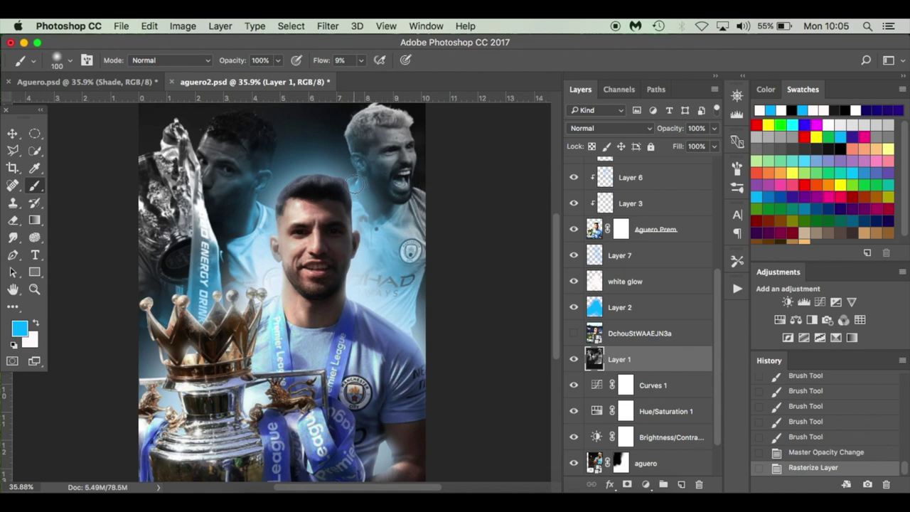
scroll(353, 185, "up", 3)
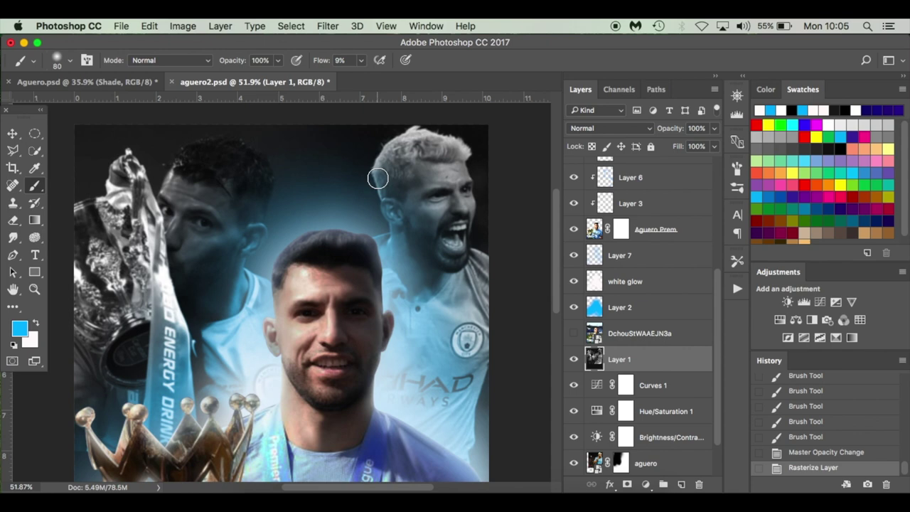
mouse_move(377, 179)
left_mouse_down()
mouse_move(414, 130)
mouse_move(373, 167)
left_mouse_up()
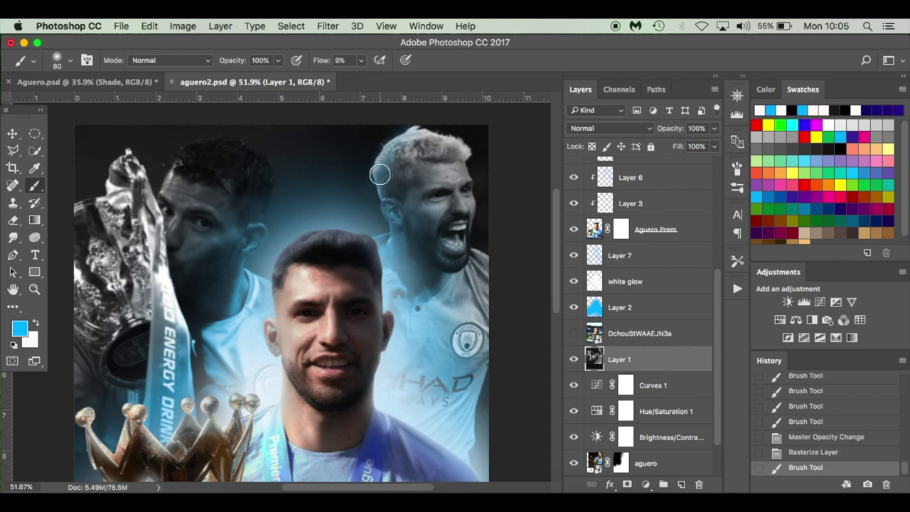
key("super+z")
key("x")
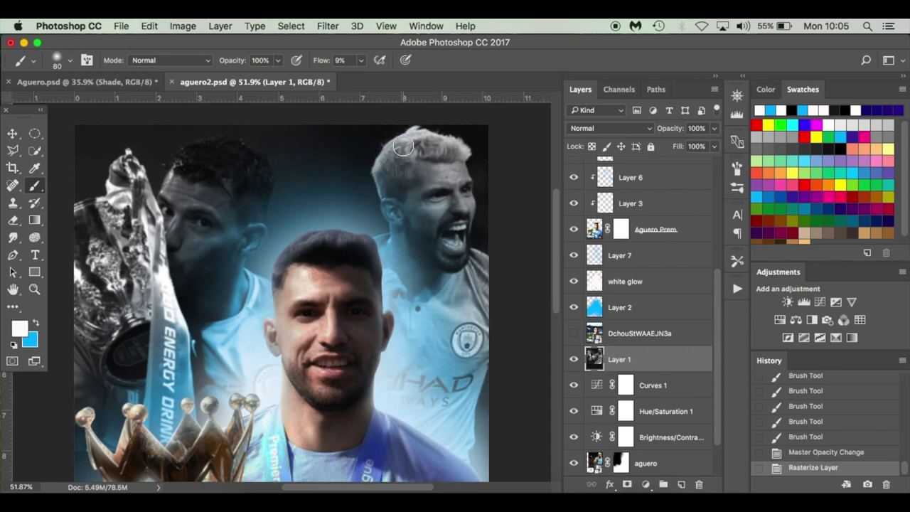
left_click_drag(403, 145, 388, 188)
key("bracketleft")
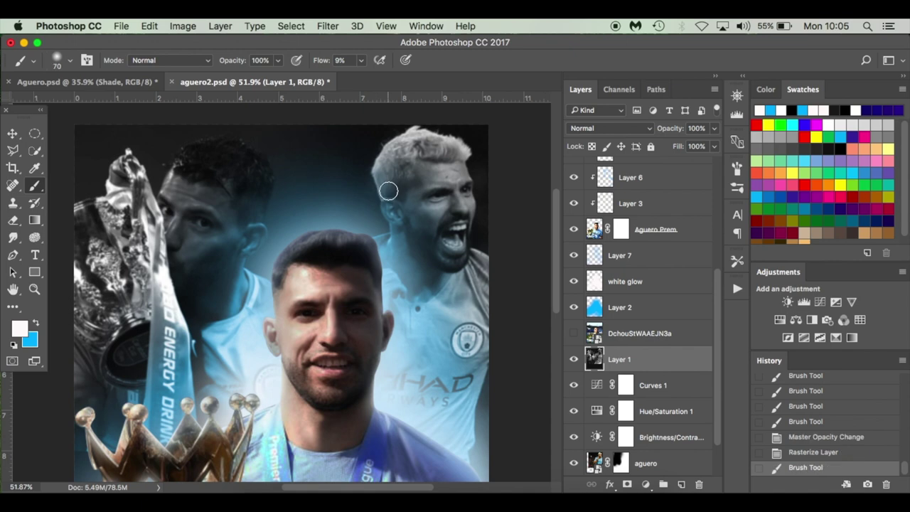
key("bracketleft")
key("bracketleft")
key("bracketleft")
mouse_move(382, 193)
left_mouse_down()
mouse_move(378, 184)
mouse_move(389, 253)
mouse_move(378, 181)
mouse_move(390, 249)
left_mouse_up()
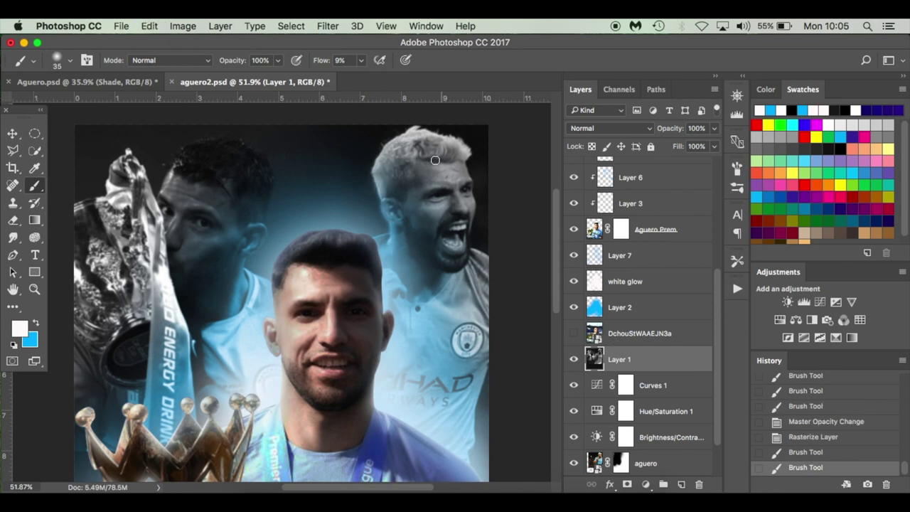
Step: At 4% flow, brighten the neck, hair edge and ear area, hiding the DchouStWAAEJN3a layer
left_click_drag(321, 60, 320, 62)
mouse_move(390, 255)
left_mouse_down()
mouse_move(382, 165)
mouse_move(392, 148)
mouse_move(417, 137)
mouse_move(462, 149)
mouse_move(429, 146)
mouse_move(404, 162)
mouse_move(399, 189)
mouse_move(414, 151)
mouse_move(388, 193)
mouse_move(396, 235)
mouse_move(386, 258)
mouse_move(416, 303)
mouse_move(388, 271)
mouse_move(387, 321)
mouse_move(387, 271)
left_mouse_up()
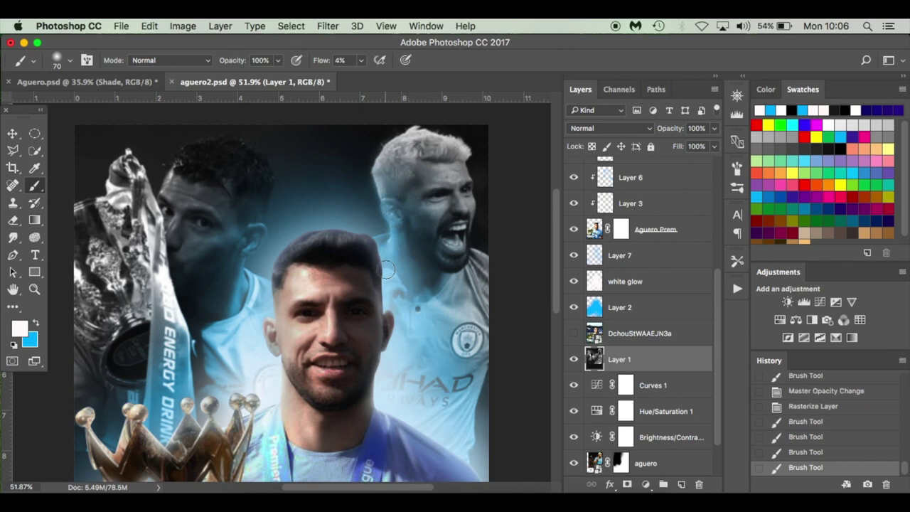
left_click(425, 431)
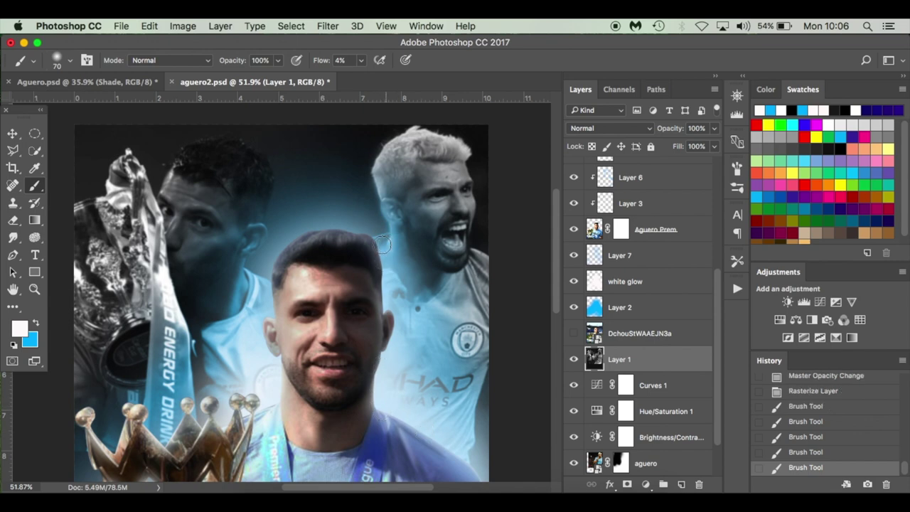
mouse_move(388, 173)
left_mouse_down()
mouse_move(393, 190)
mouse_move(417, 143)
left_mouse_up()
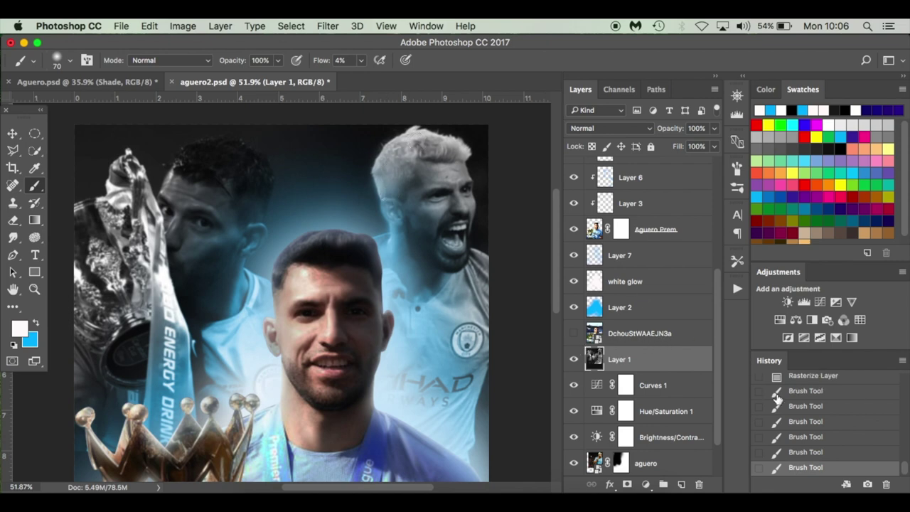
left_click(572, 334)
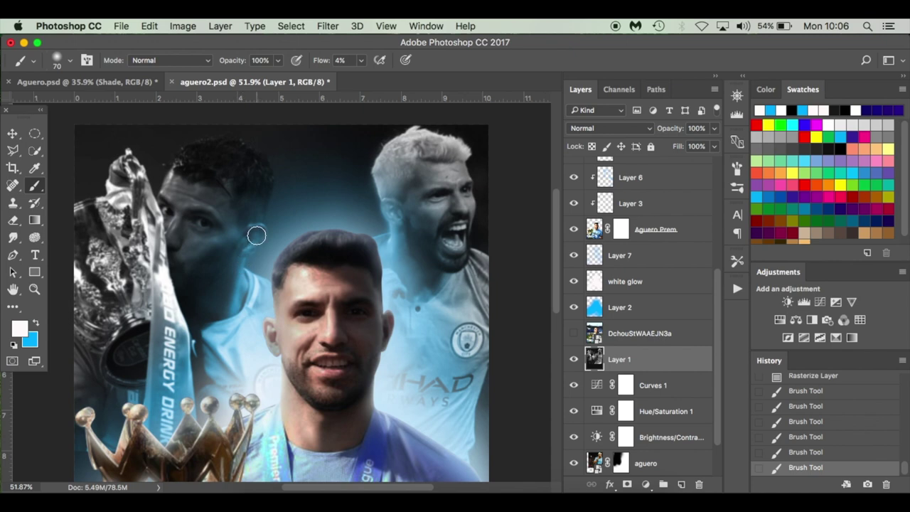
left_click_drag(257, 218, 266, 169)
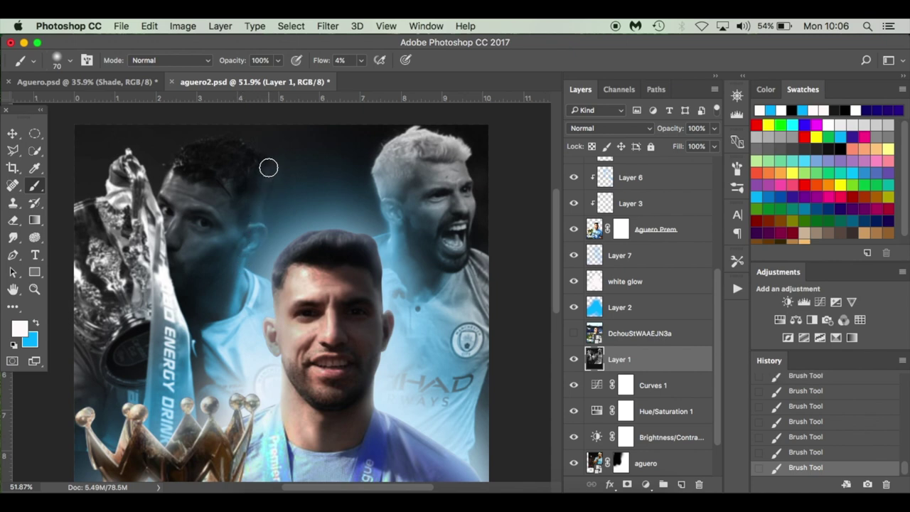
key("bracketright")
key("bracketright")
key("bracketright")
key("bracketright")
key("bracketright")
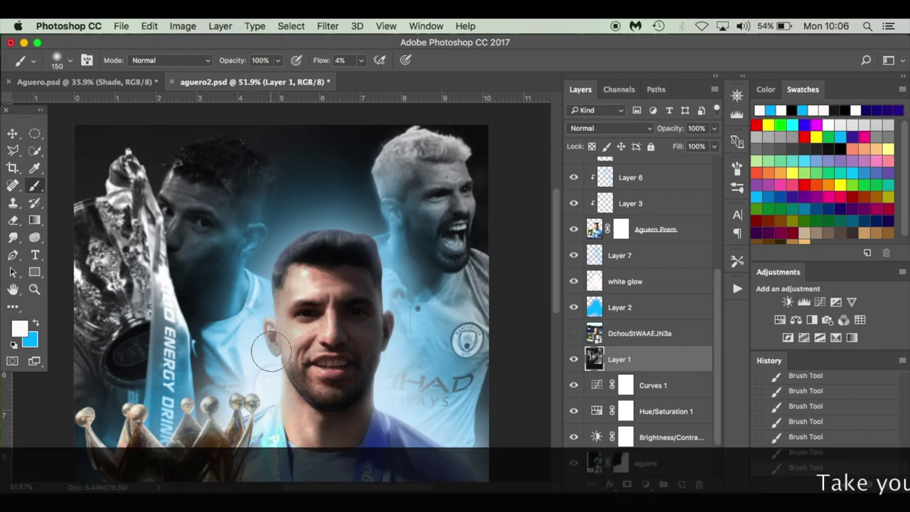
key("bracketleft")
key("bracketleft")
key("bracketleft")
key("bracketleft")
key("bracketleft")
key("bracketleft")
key("bracketleft")
key("bracketleft")
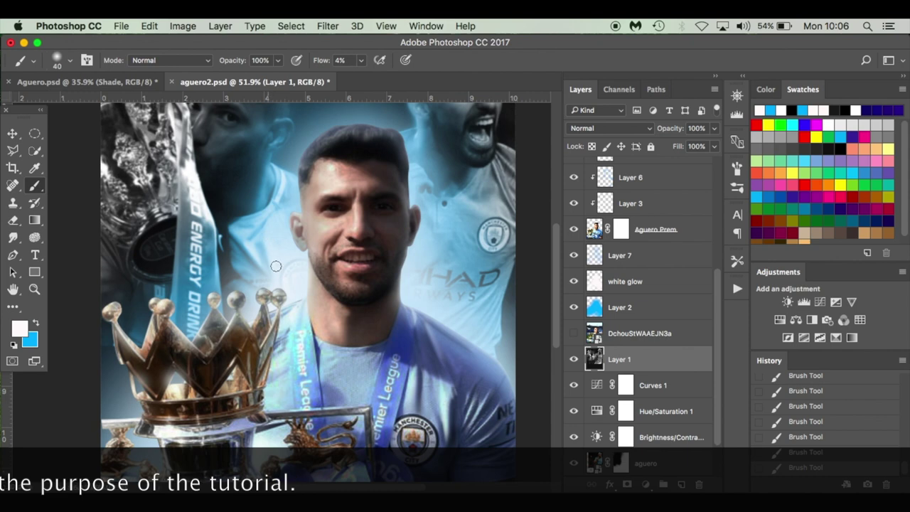
scroll(281, 320, "down", 2)
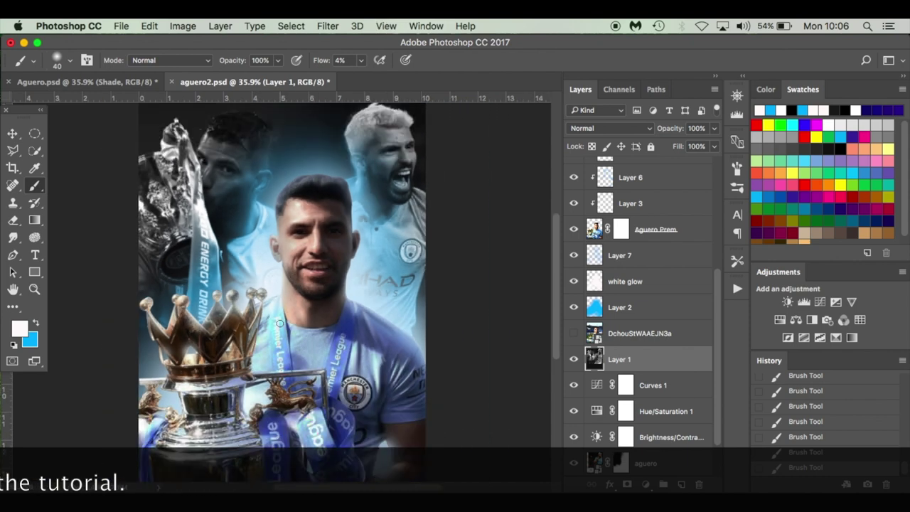
key("v")
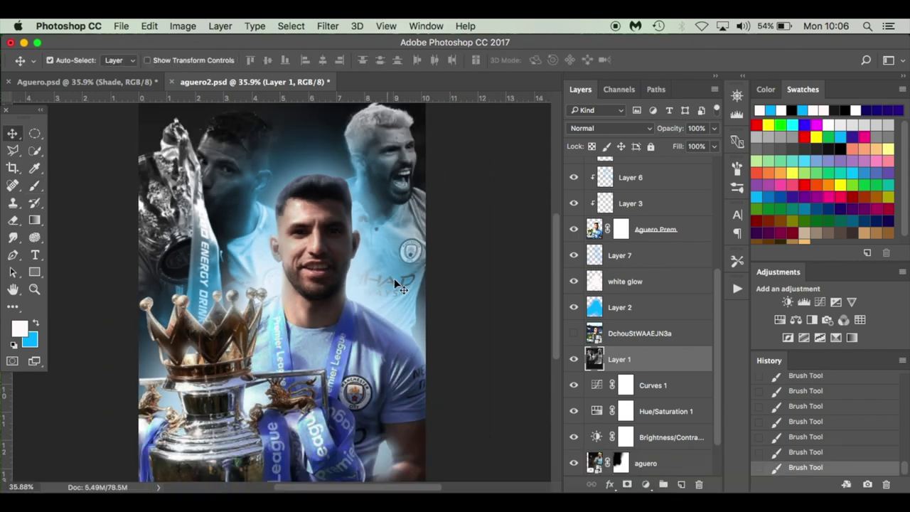
scroll(636, 332, "up", 5)
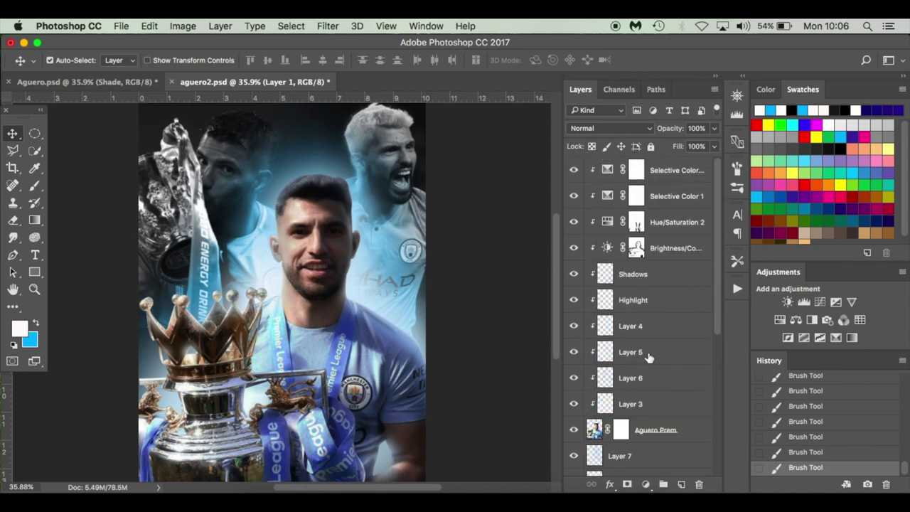
scroll(648, 359, "down", 5)
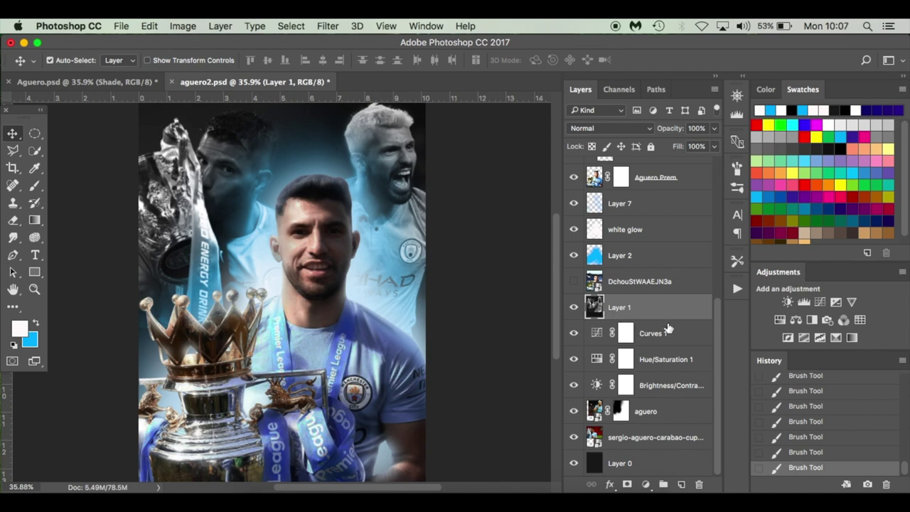
scroll(669, 327, "up", 4)
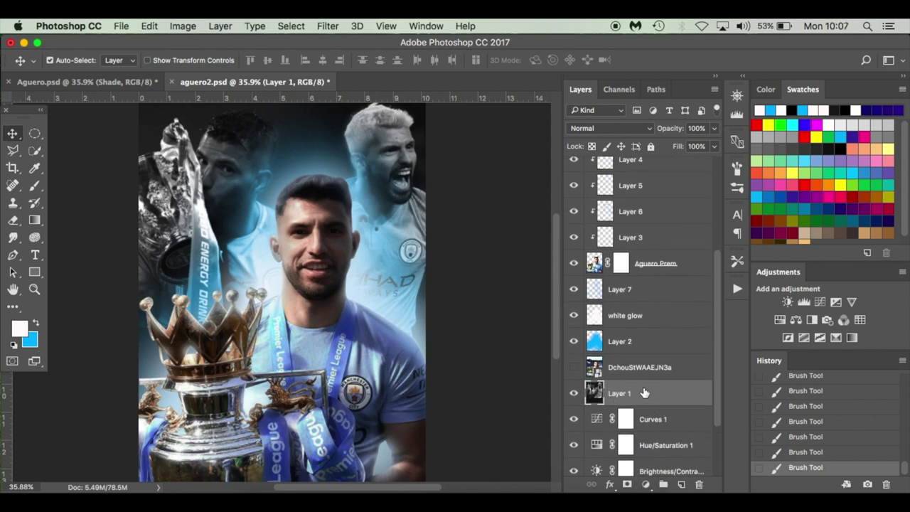
scroll(643, 392, "up", 5)
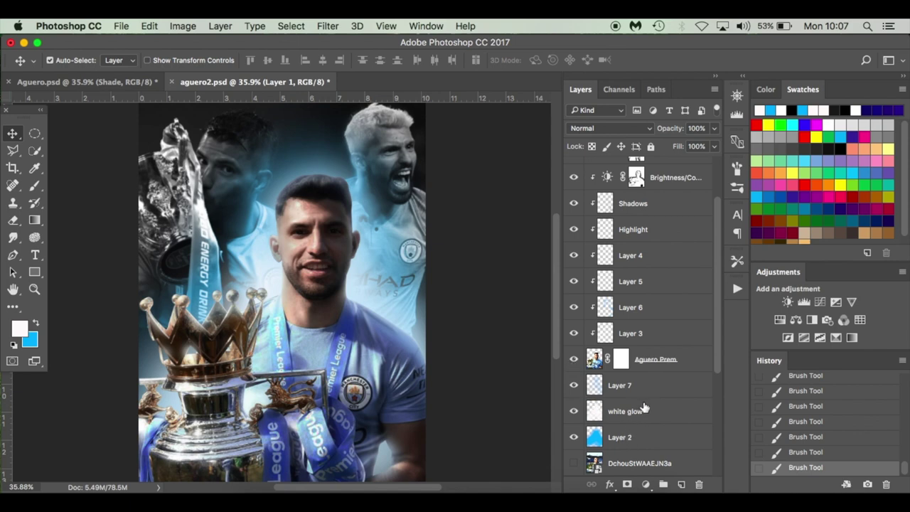
left_click(651, 437)
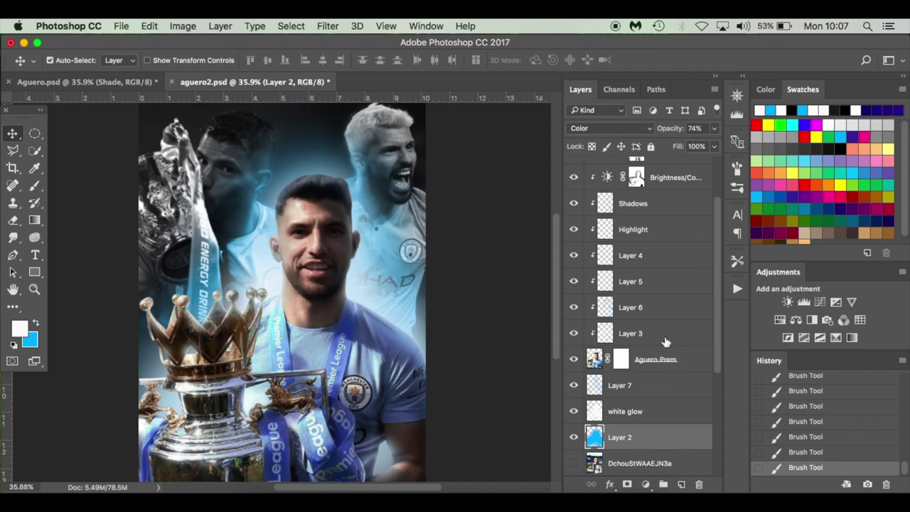
scroll(654, 322, "up", 2)
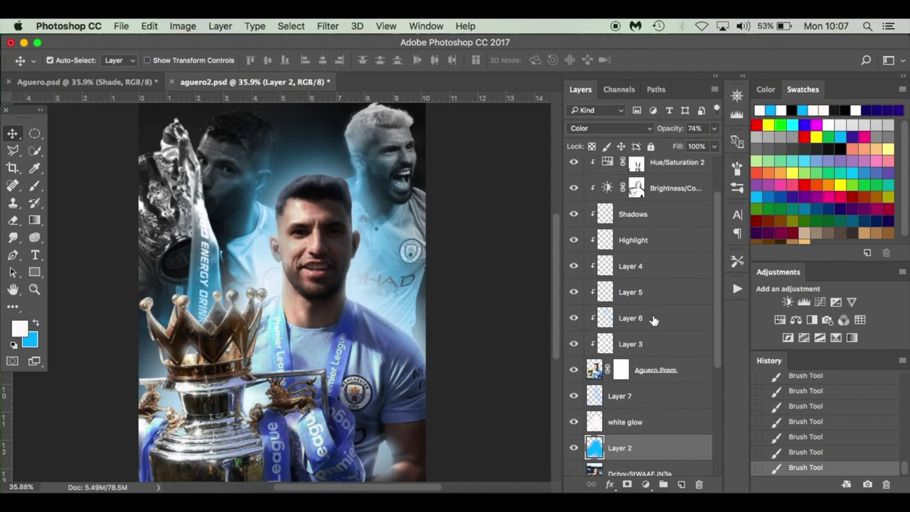
scroll(657, 263, "up", 1)
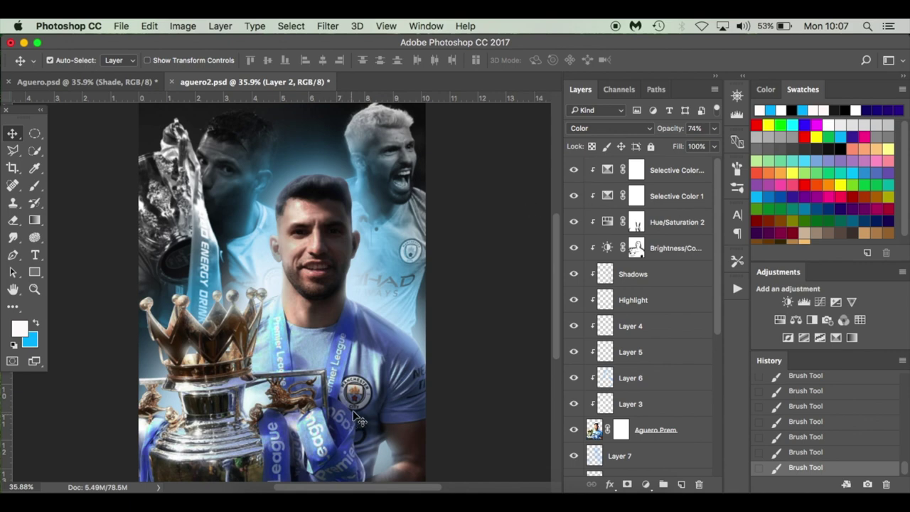
Step: Set up a smaller 9%-flow brush for painting on the Aguero Prem layer mask
left_click(621, 430)
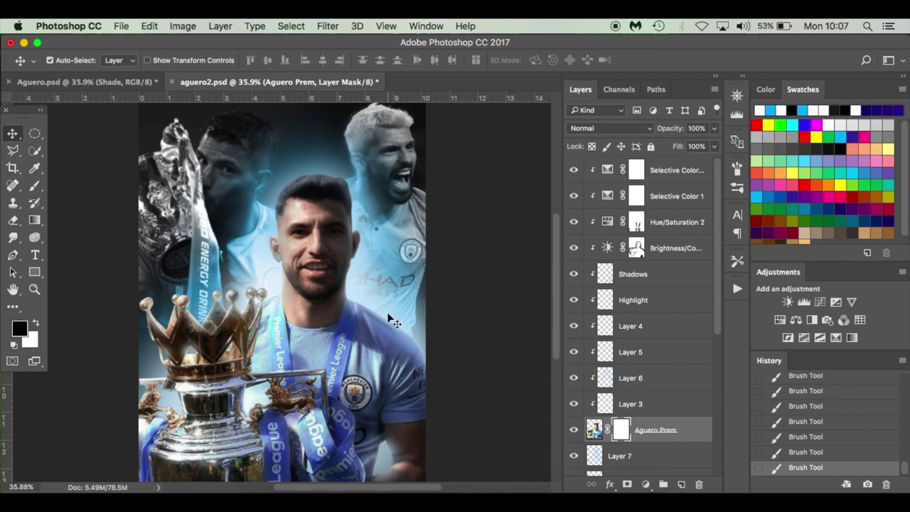
key("b")
scroll(390, 322, "up", 5)
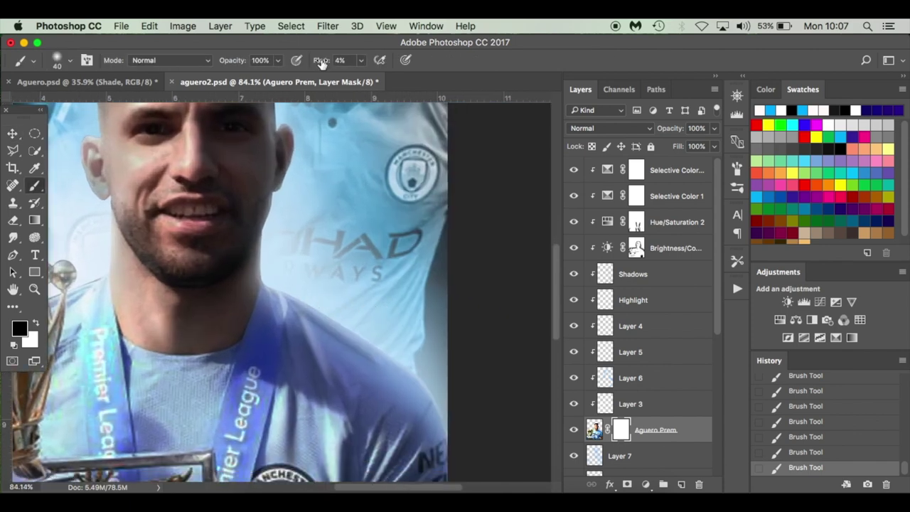
left_click_drag(321, 64, 324, 63)
key("bracketleft")
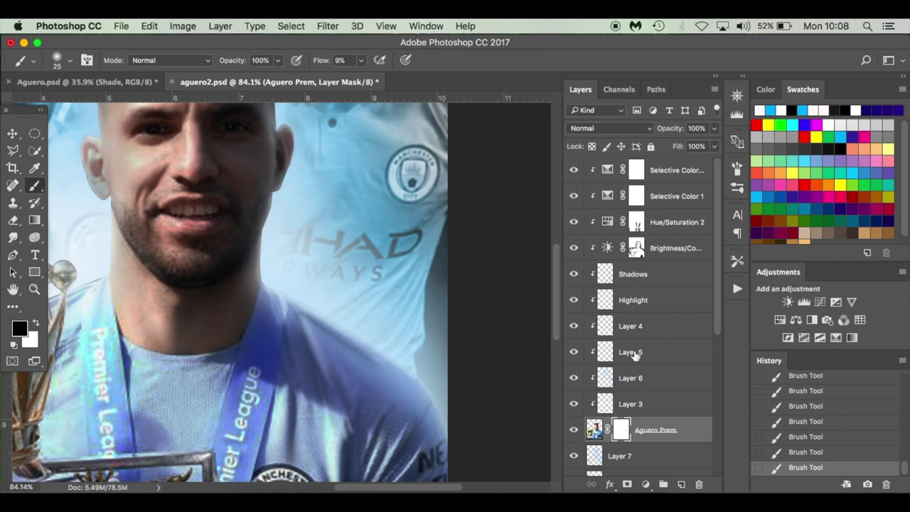
Step: Disable and re-enable the Aguero Prem mask to compare, then paint along the head's edge
right_click(622, 430)
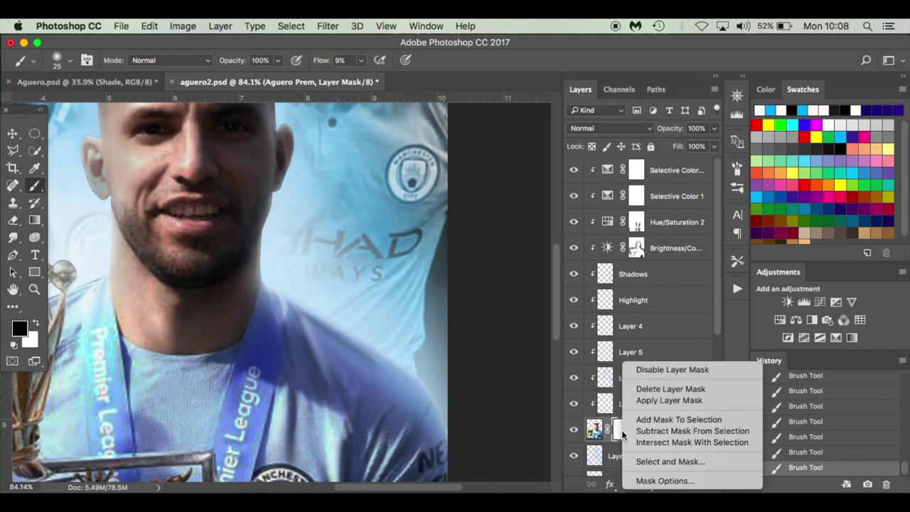
left_click(657, 369)
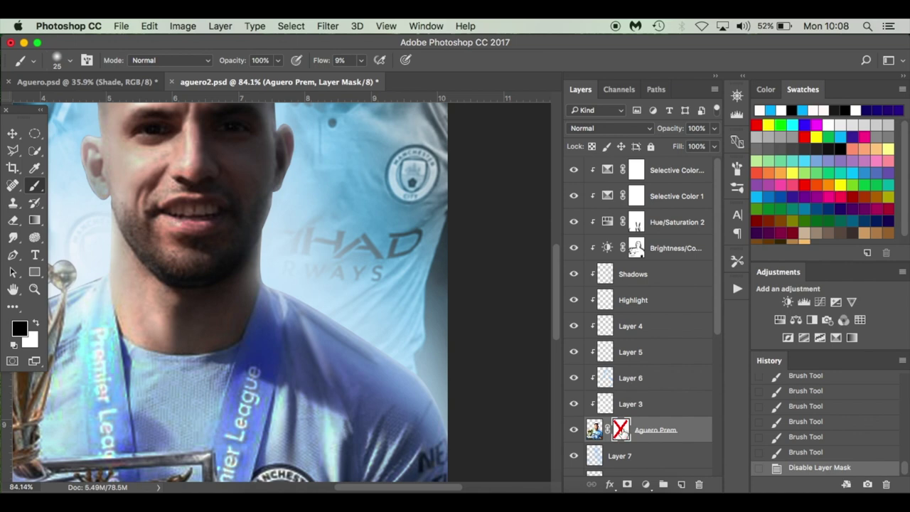
right_click(622, 431)
left_click(653, 371)
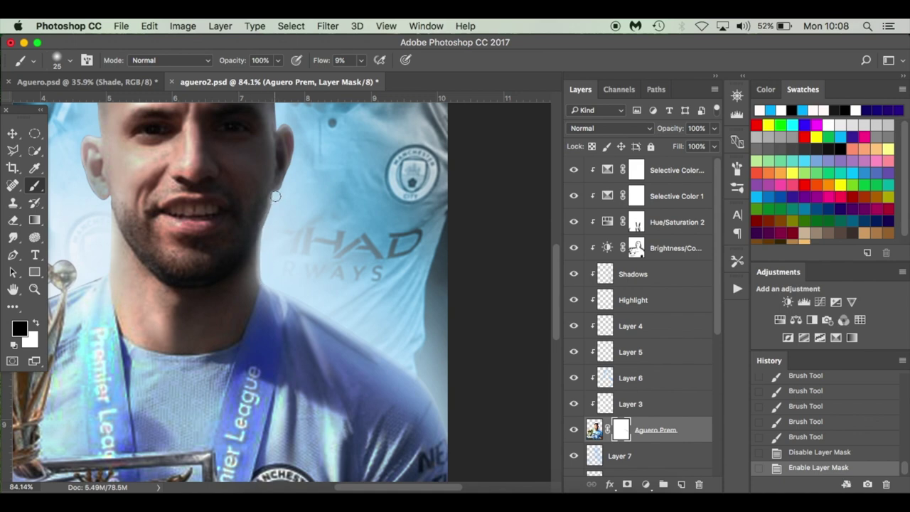
left_click(293, 144)
Step: Soften the mask at the head's right side and the hair's left edge, then select Selective Color 2
scroll(284, 178, "up", 8)
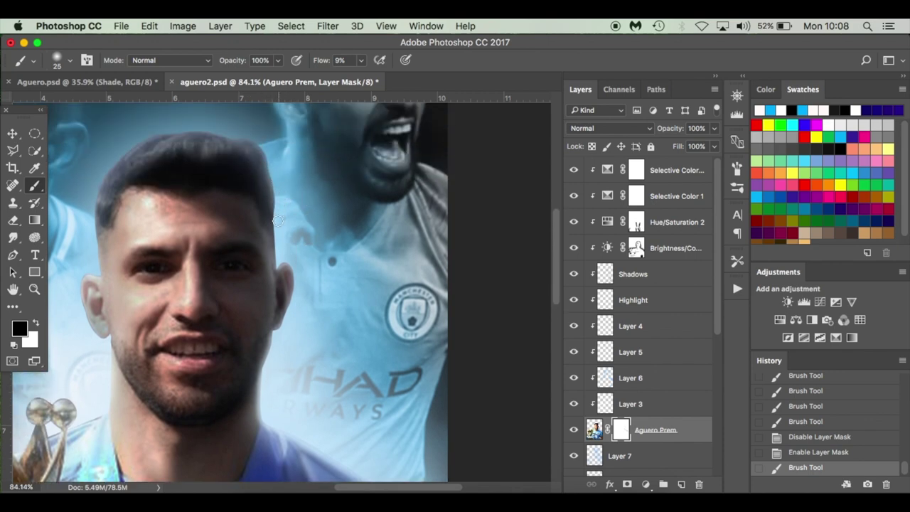
left_click(241, 135)
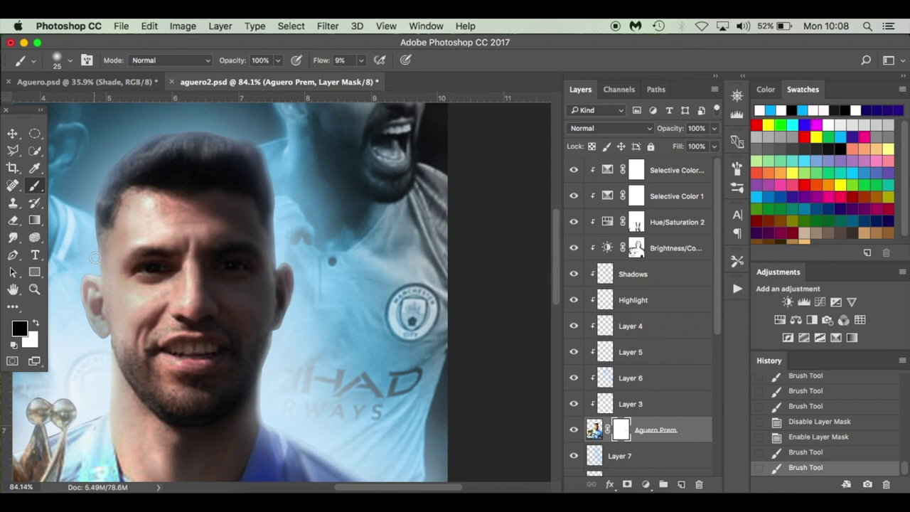
mouse_move(95, 258)
left_mouse_down()
mouse_move(101, 191)
mouse_move(132, 143)
left_mouse_up()
key("super+0")
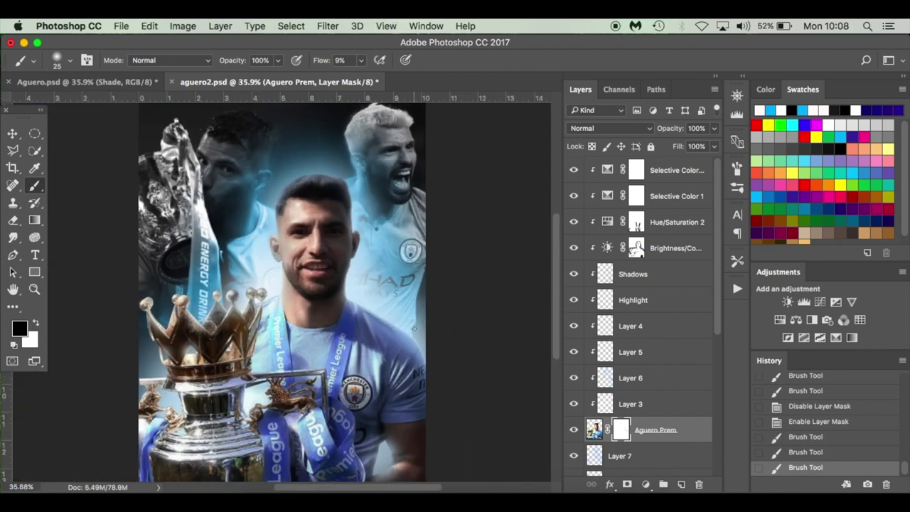
scroll(250, 287, "up", 3)
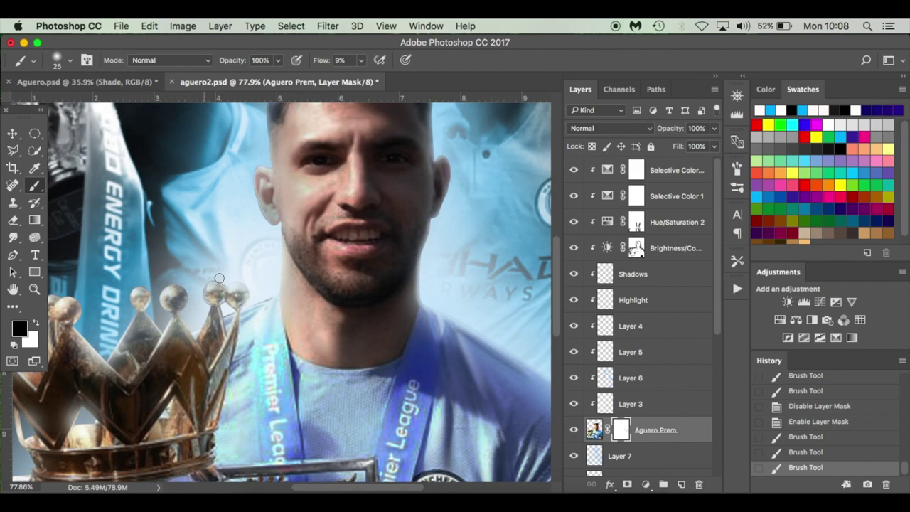
key("super+0")
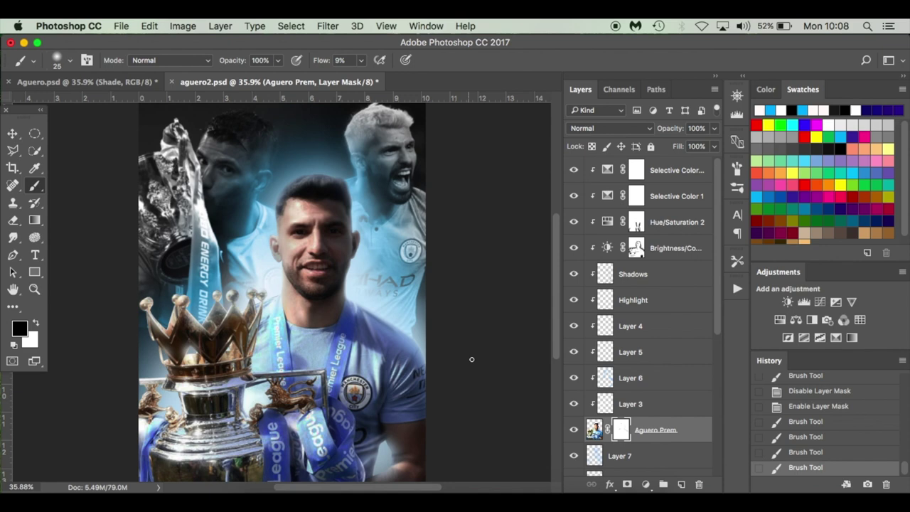
left_click(677, 172)
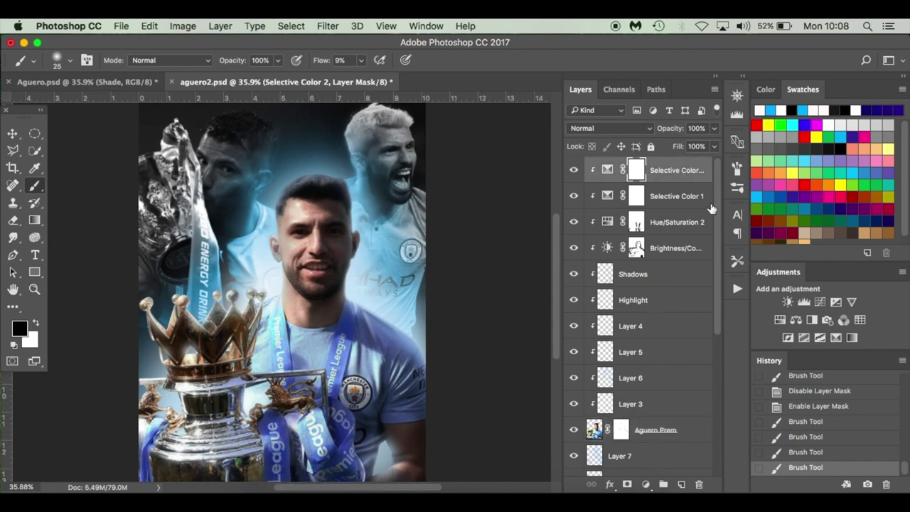
Step: Stamp visible into Layer 8, then place grungy_paper_v_6 above it, scaled to cover the canvas
key("super+alt+shift+e")
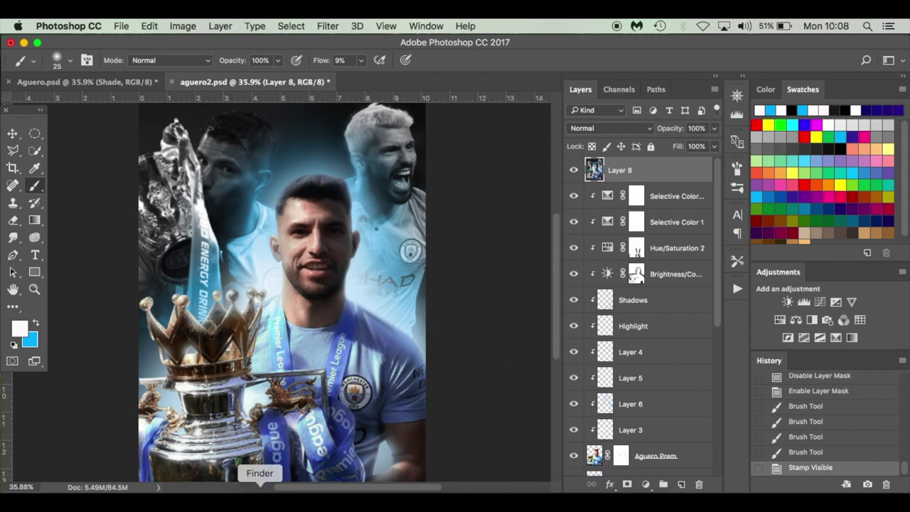
left_click(260, 498)
left_click(592, 170)
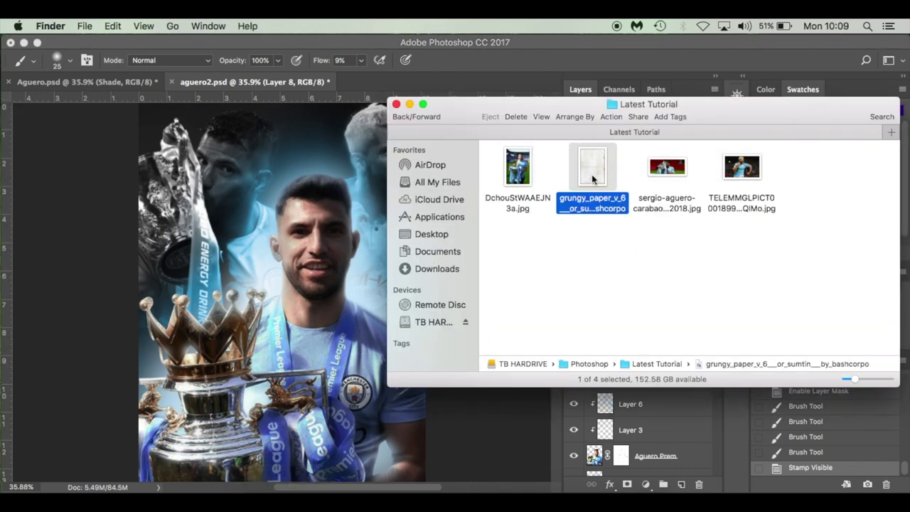
left_click_drag(592, 174, 280, 260)
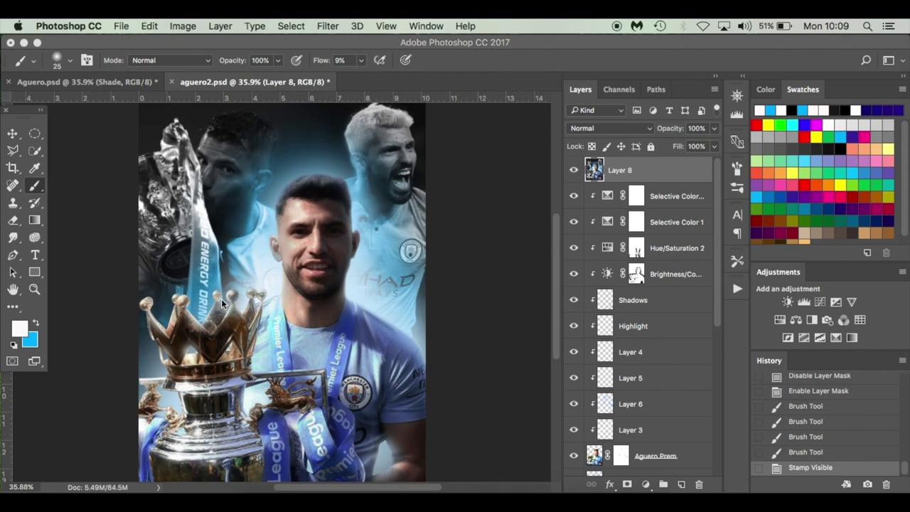
scroll(429, 123, "up", 3)
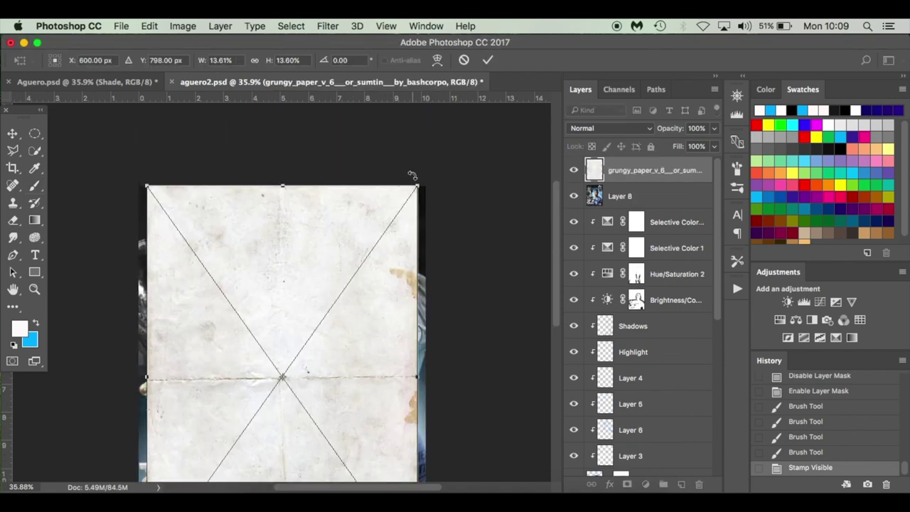
left_click_drag(420, 187, 437, 171)
key("Return")
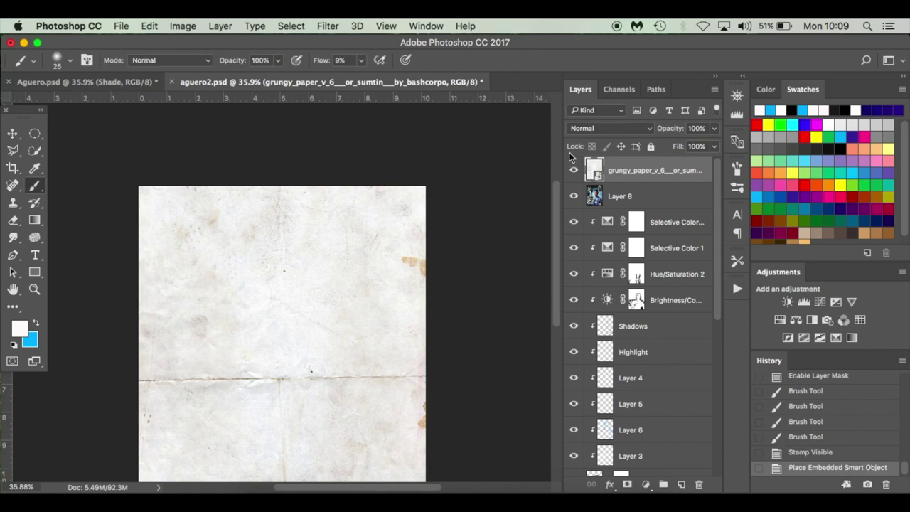
Step: Try the paper texture layer in Screen and then Overlay blend modes
left_click(597, 128)
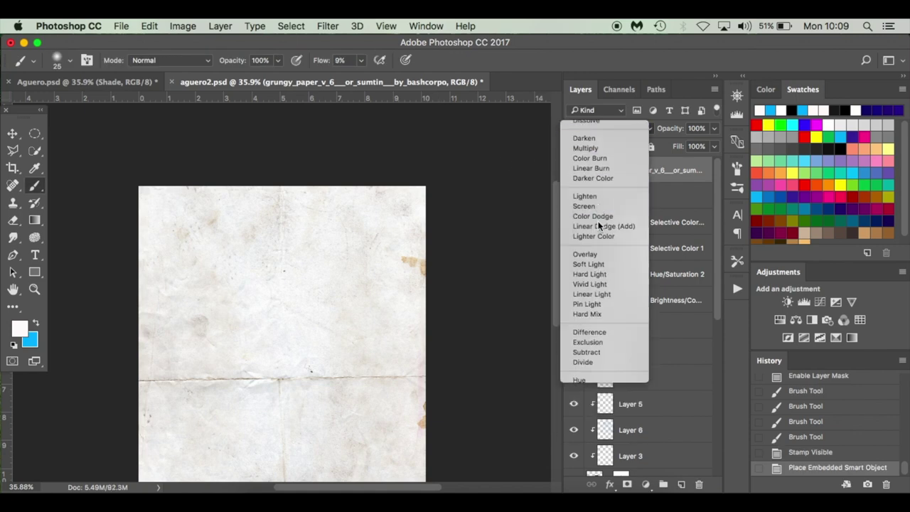
left_click(599, 225)
left_click(621, 128)
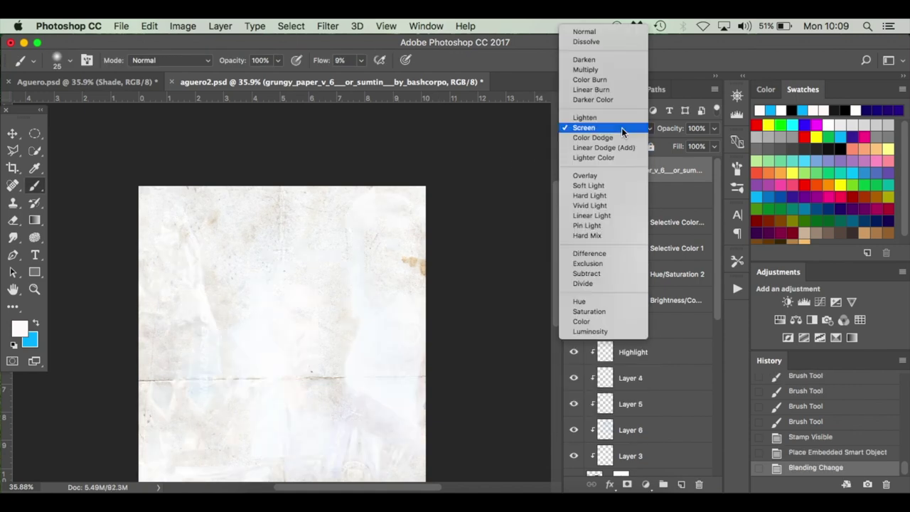
left_click(617, 175)
scroll(426, 249, "down", 1)
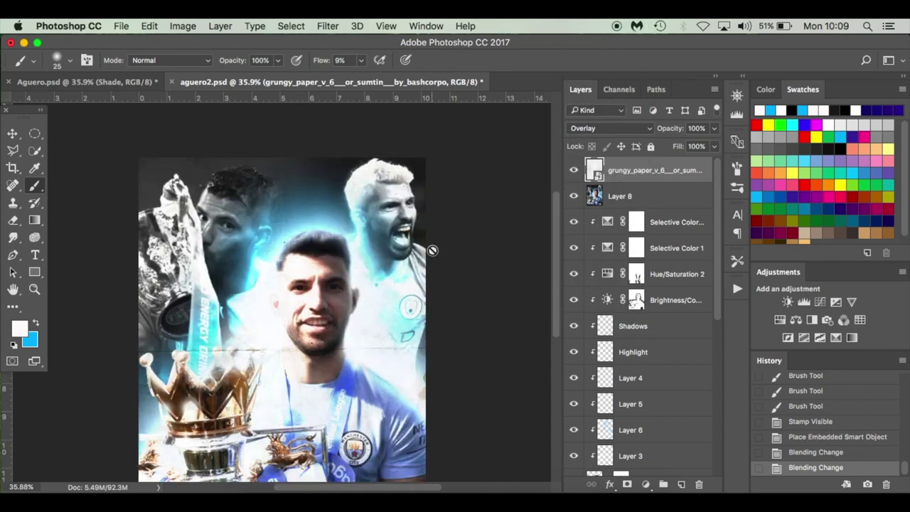
Step: Check the grungy paper layer's settings in the original Aguero.psd document
left_click(135, 83)
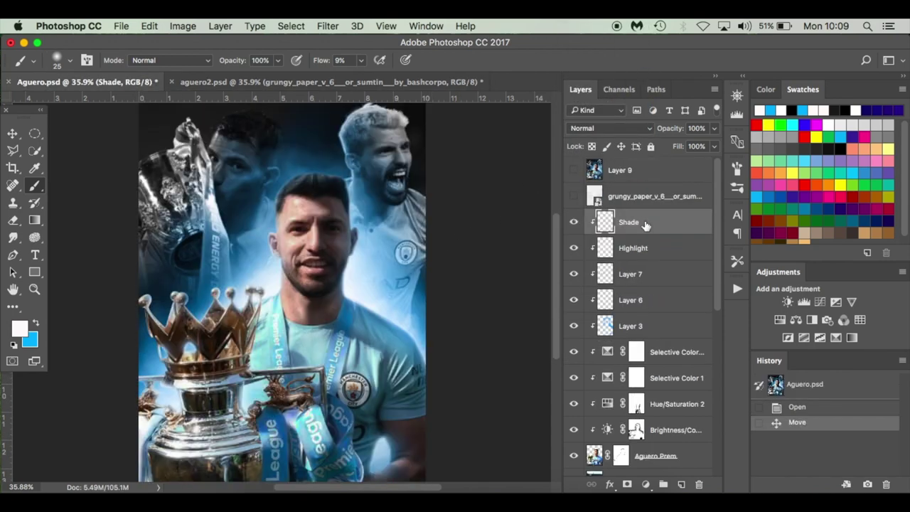
left_click(648, 204)
left_click(574, 196)
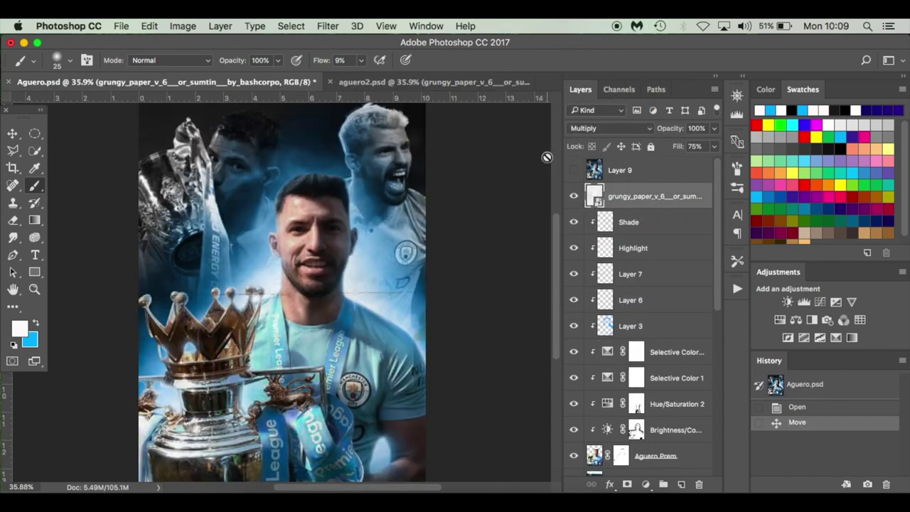
left_click(404, 84)
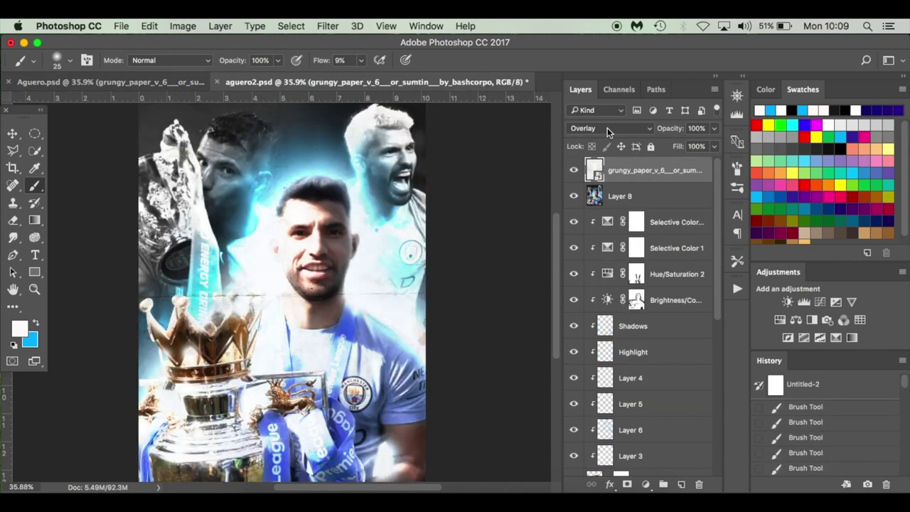
Step: Set the paper layer to Multiply, switch to the Move tool, and compare with Aguero.psd
left_click(608, 128)
mouse_move(603, 29)
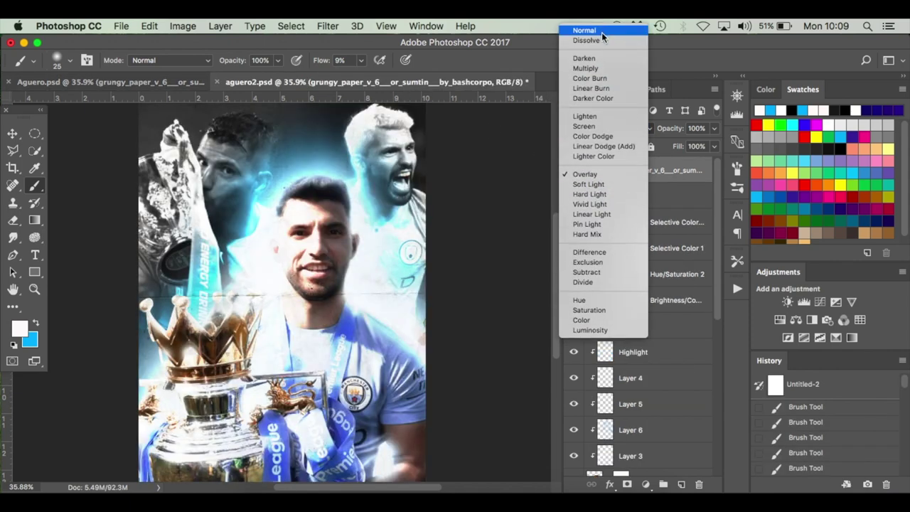
left_click(602, 69)
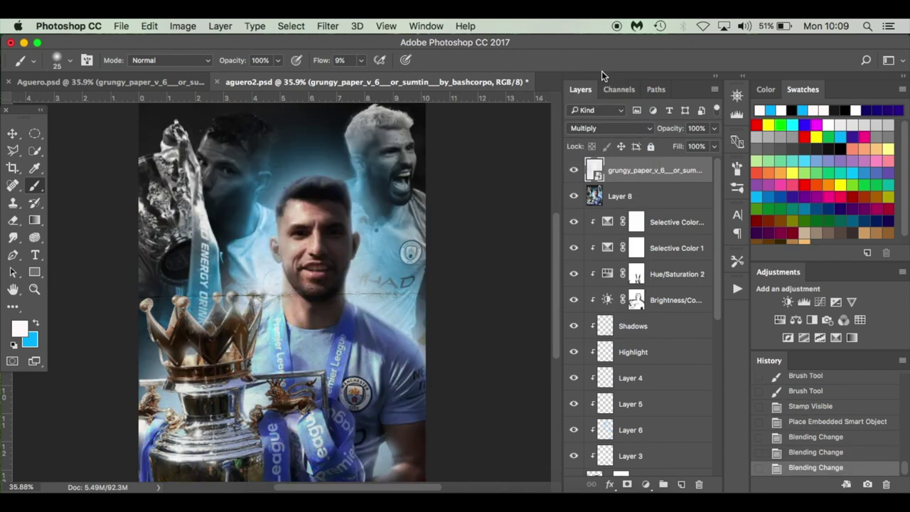
scroll(473, 238, "down", 3)
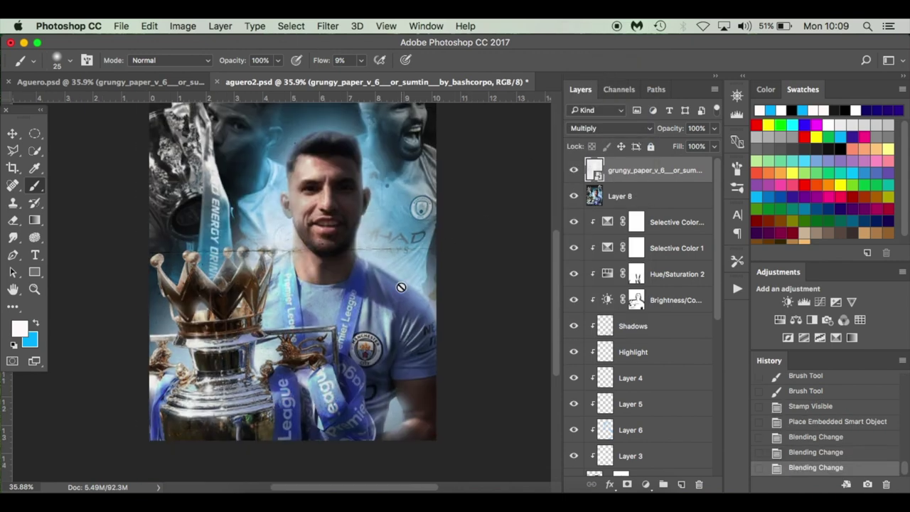
key("v")
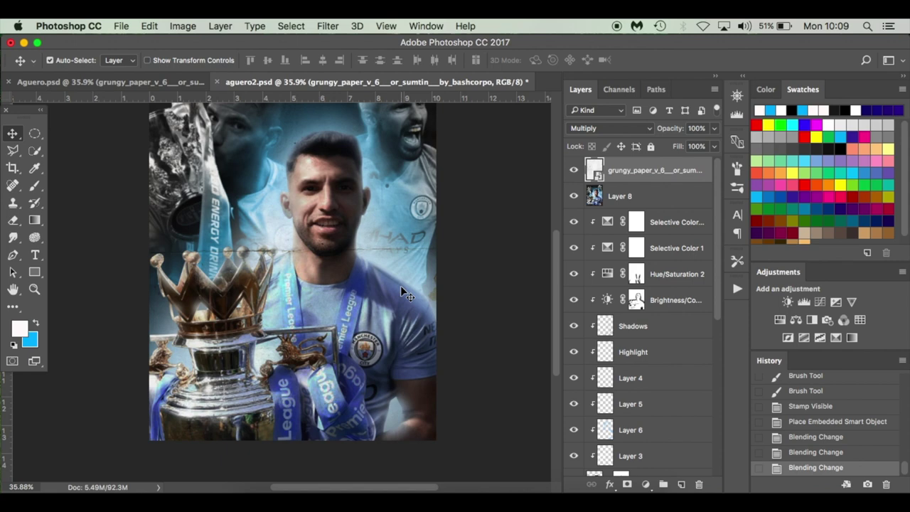
scroll(401, 285, "up", 3)
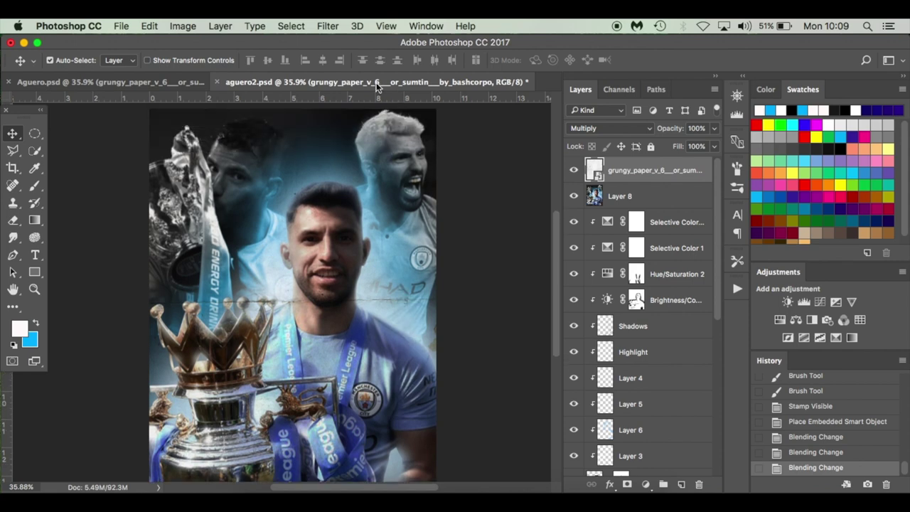
left_click(136, 81)
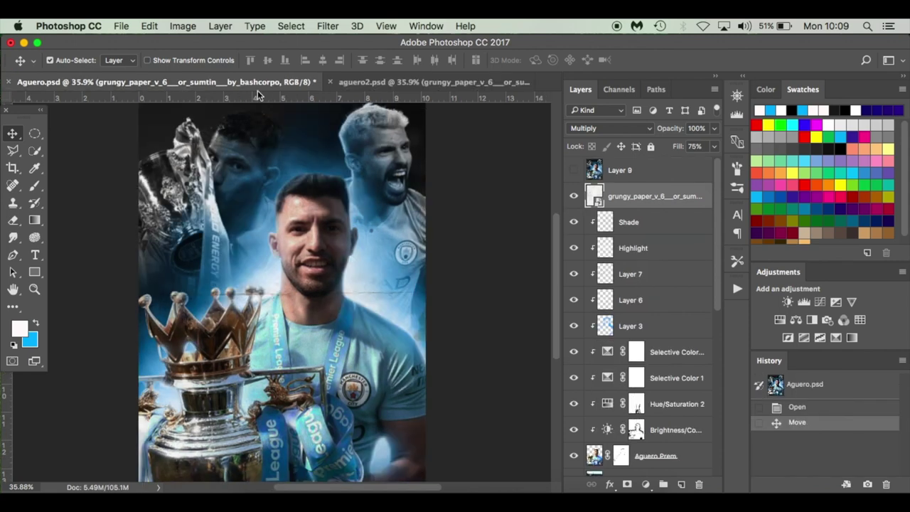
left_click(366, 82)
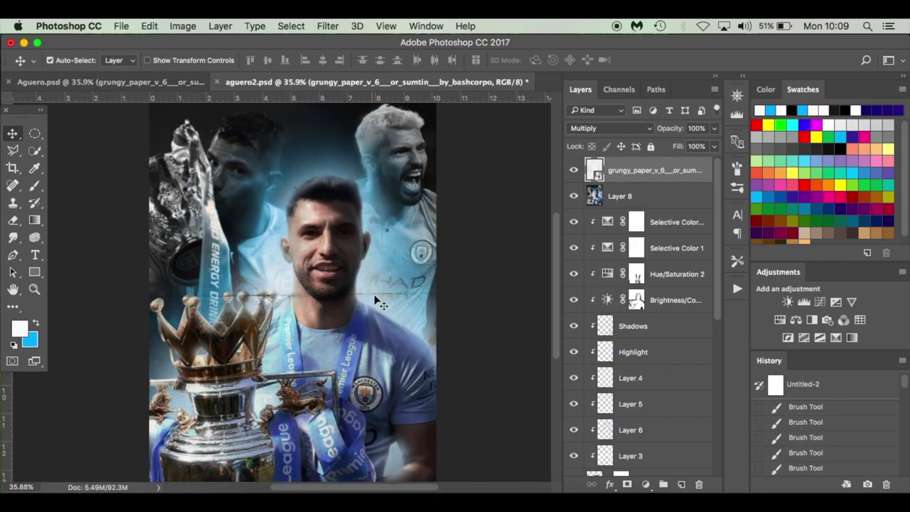